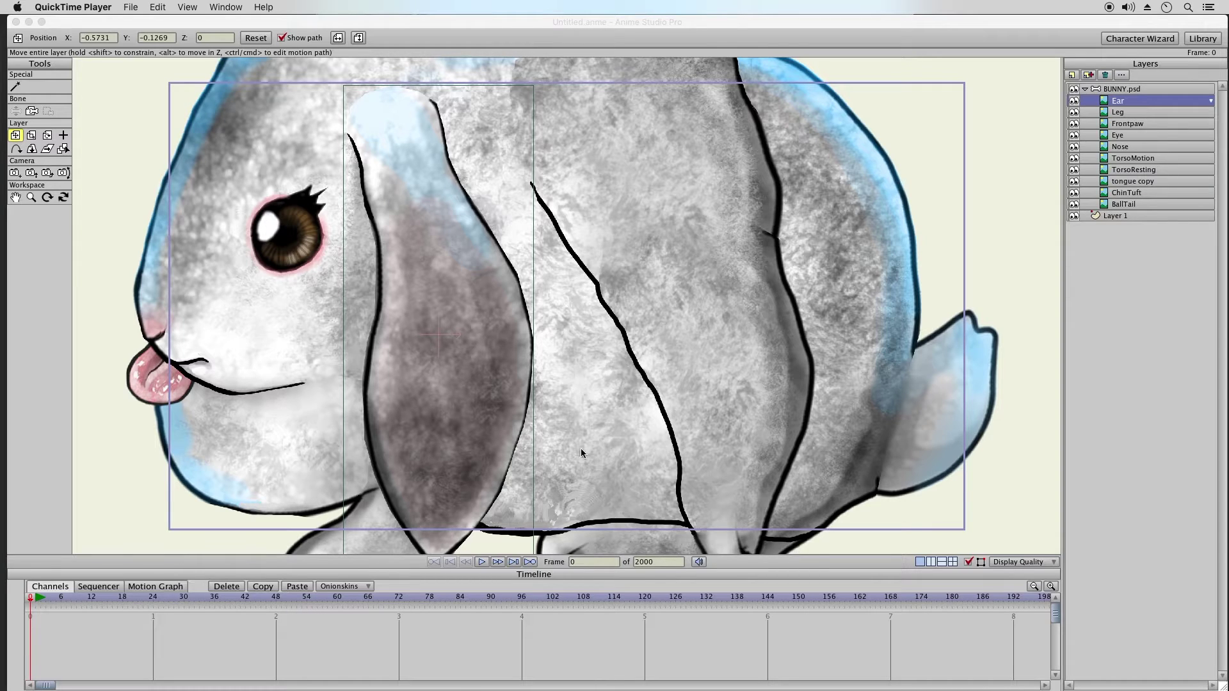
Delete the empty Layer 1 below the BUNNY.psd group
{"action": "left_click", "coordinate": [1125, 206]}
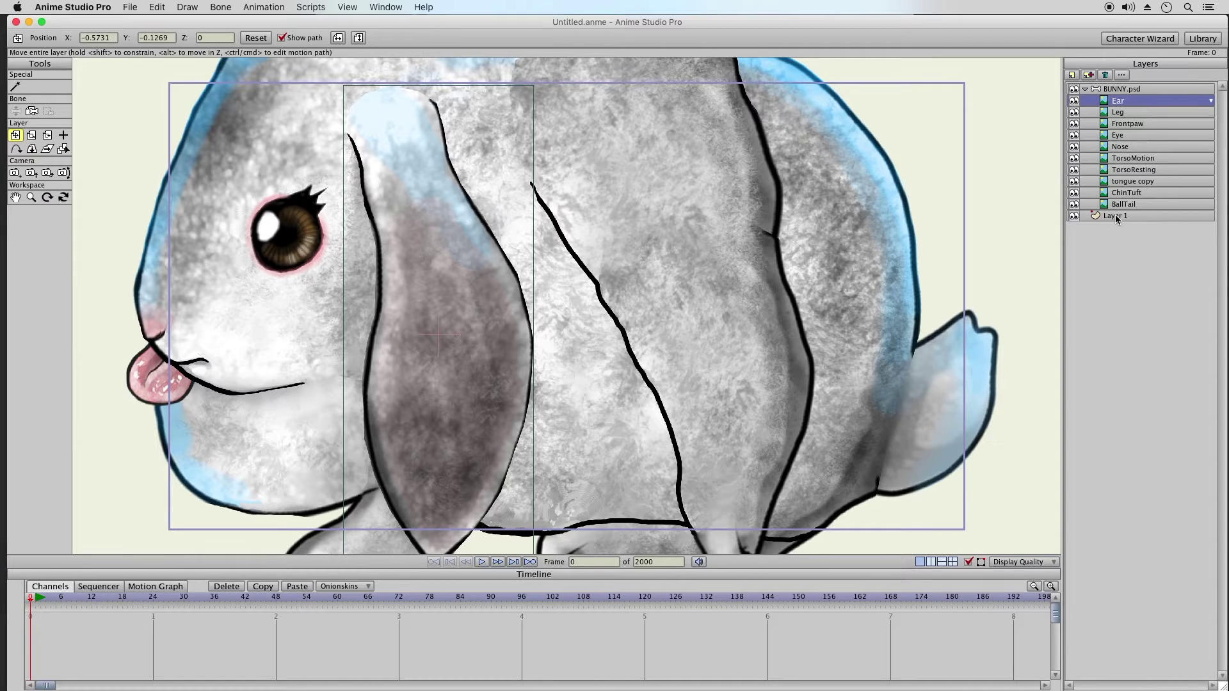
{"action": "left_click", "coordinate": [1116, 216]}
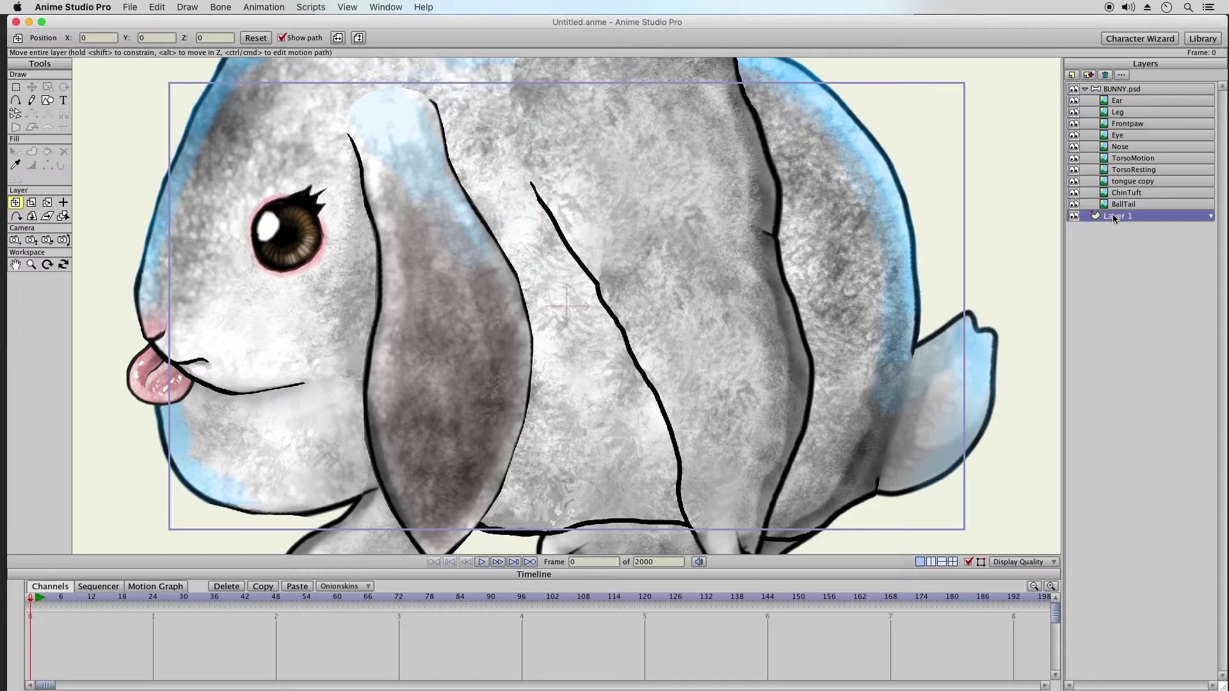
{"action": "left_click", "coordinate": [1106, 76]}
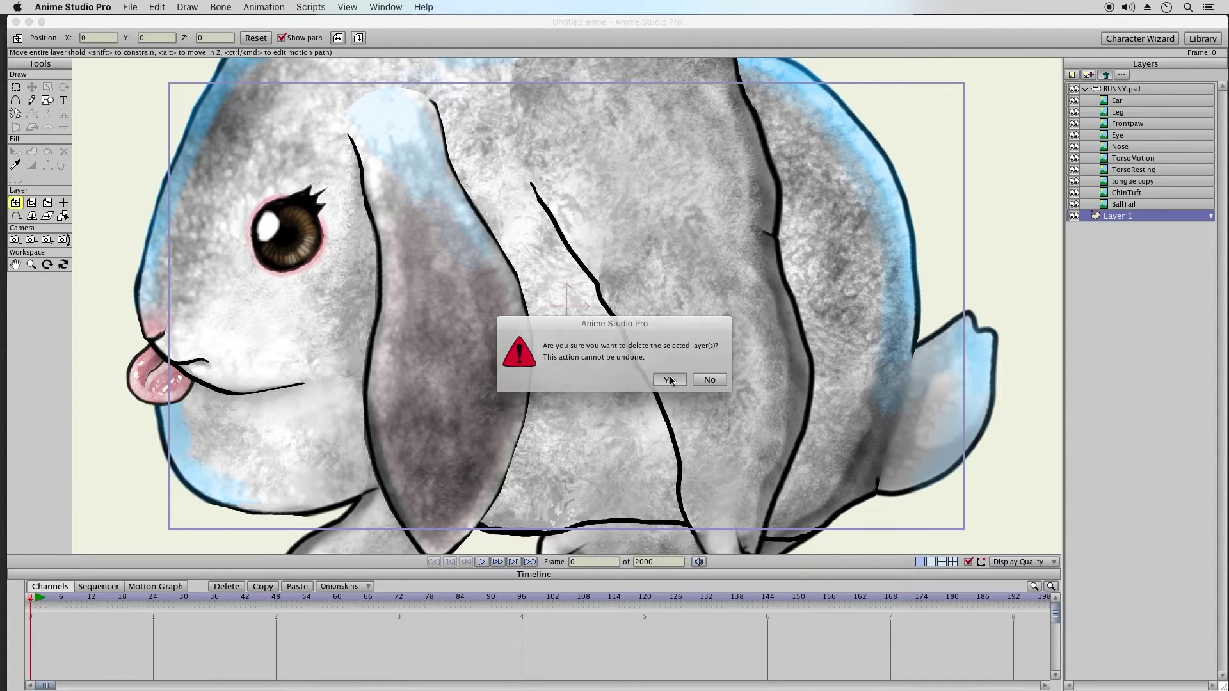
{"action": "left_click", "coordinate": [670, 379]}
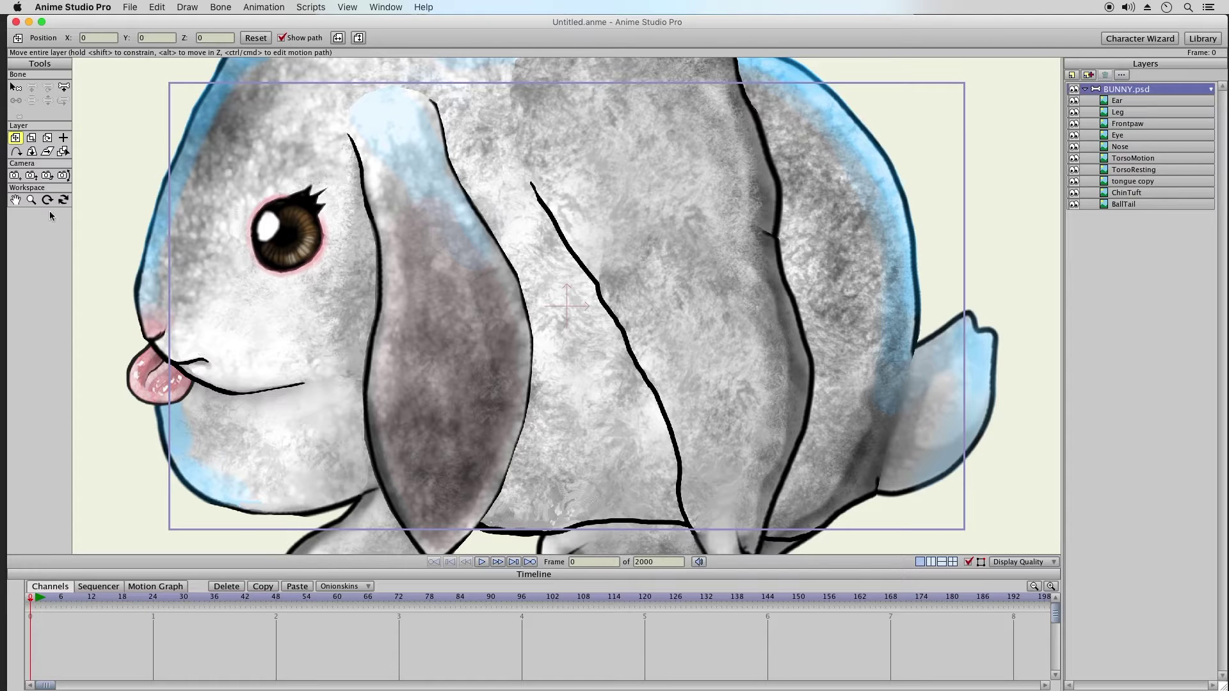
Zoom the camera out to about 123 so the whole bunny fits inside the frame
{"action": "left_click", "coordinate": [31, 176]}
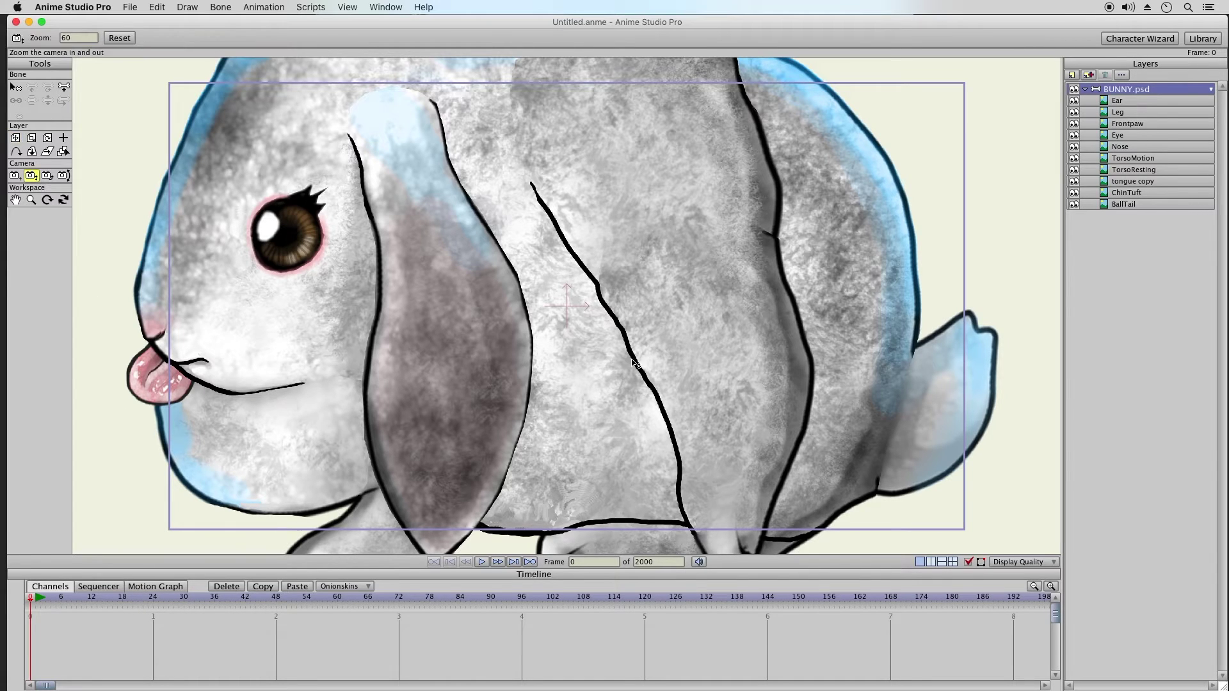
{"action": "left_click_drag", "start_coordinate": [632, 364], "coordinate": [263, 310]}
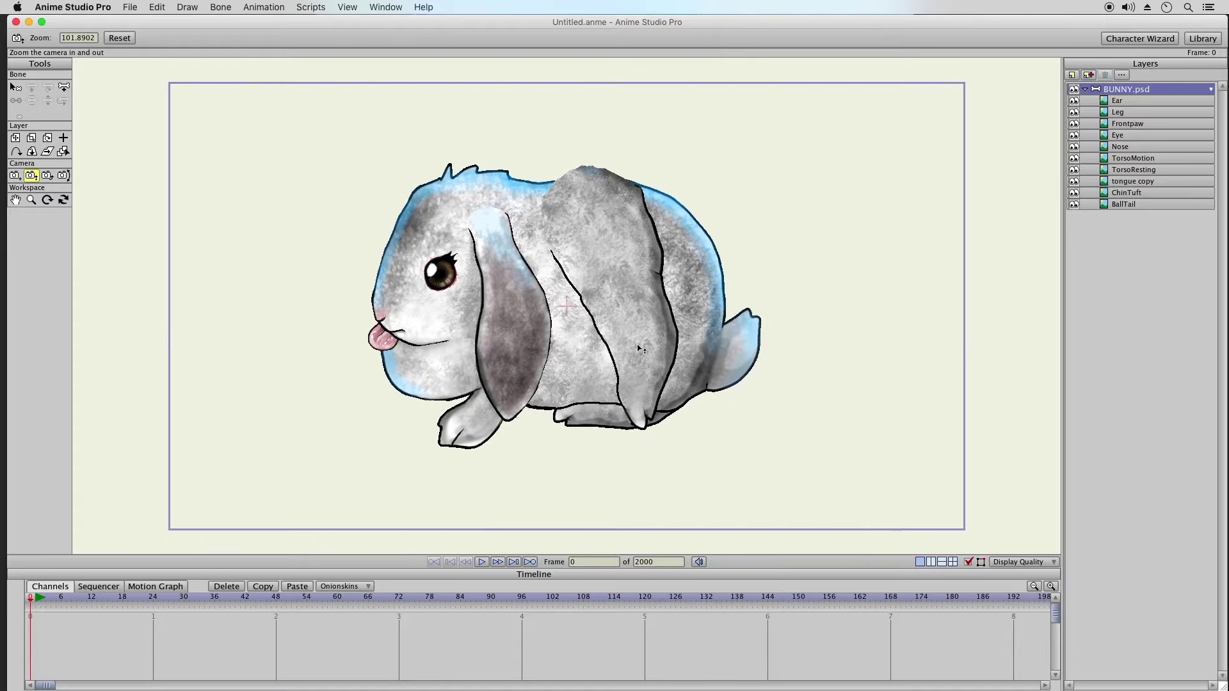
{"action": "left_click_drag", "start_coordinate": [638, 349], "coordinate": [620, 330]}
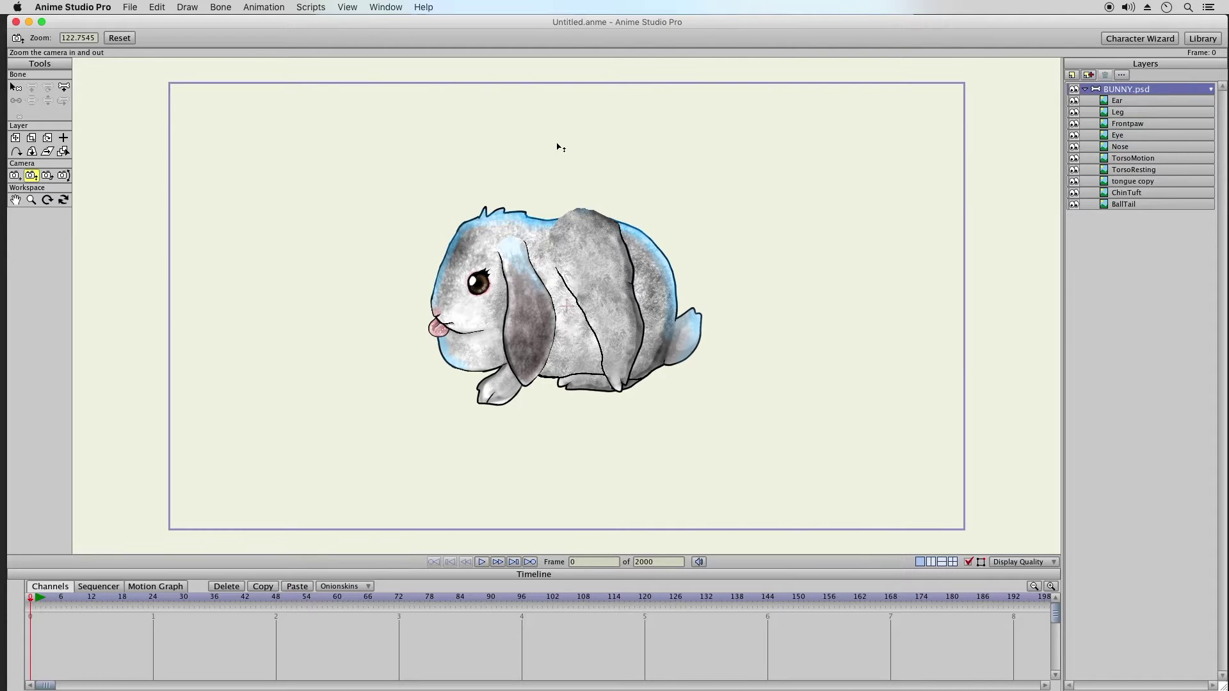
Move the Ear layer up out of the frame to about X -0.98, Y 4.79
{"action": "left_click", "coordinate": [1112, 102]}
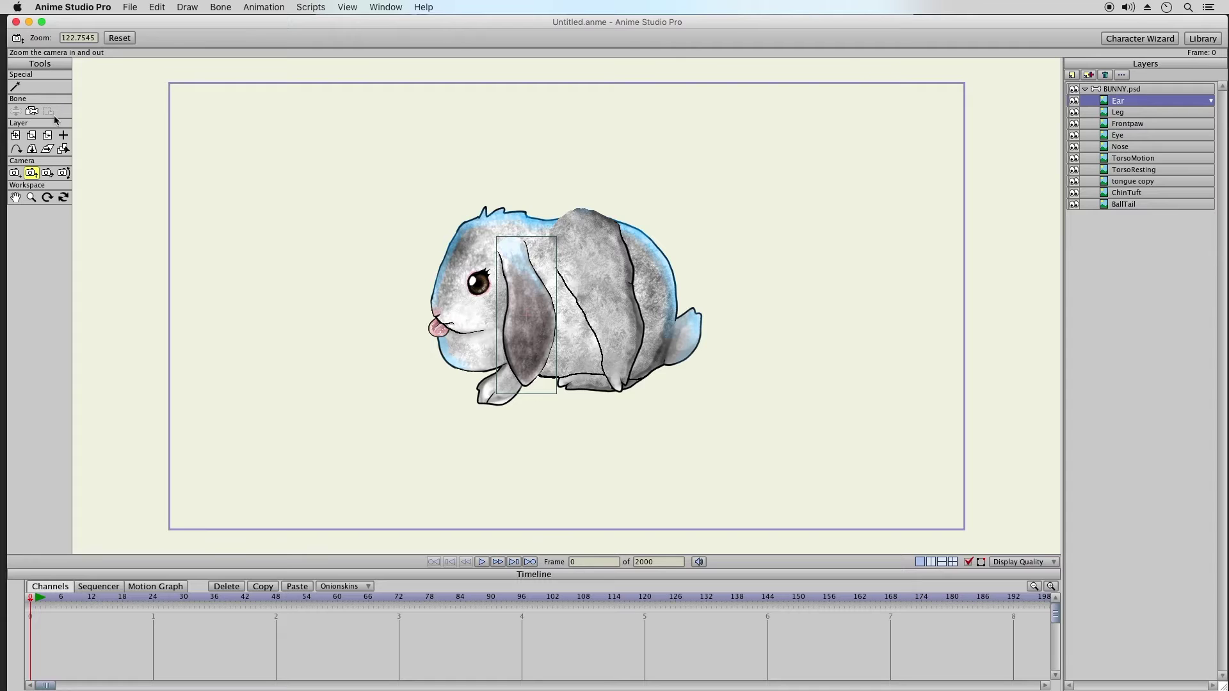
{"action": "left_click", "coordinate": [21, 136]}
{"action": "left_click_drag", "start_coordinate": [551, 392], "coordinate": [504, 96]}
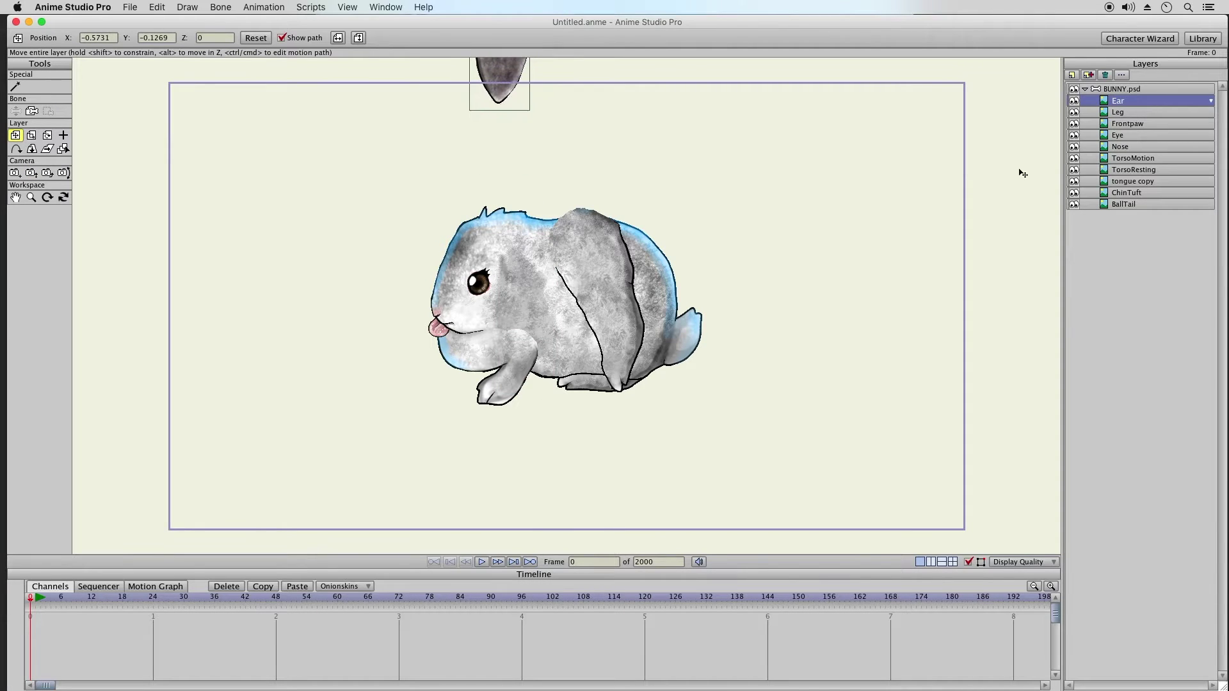
{"action": "left_click_drag", "start_coordinate": [493, 229], "coordinate": [489, 151]}
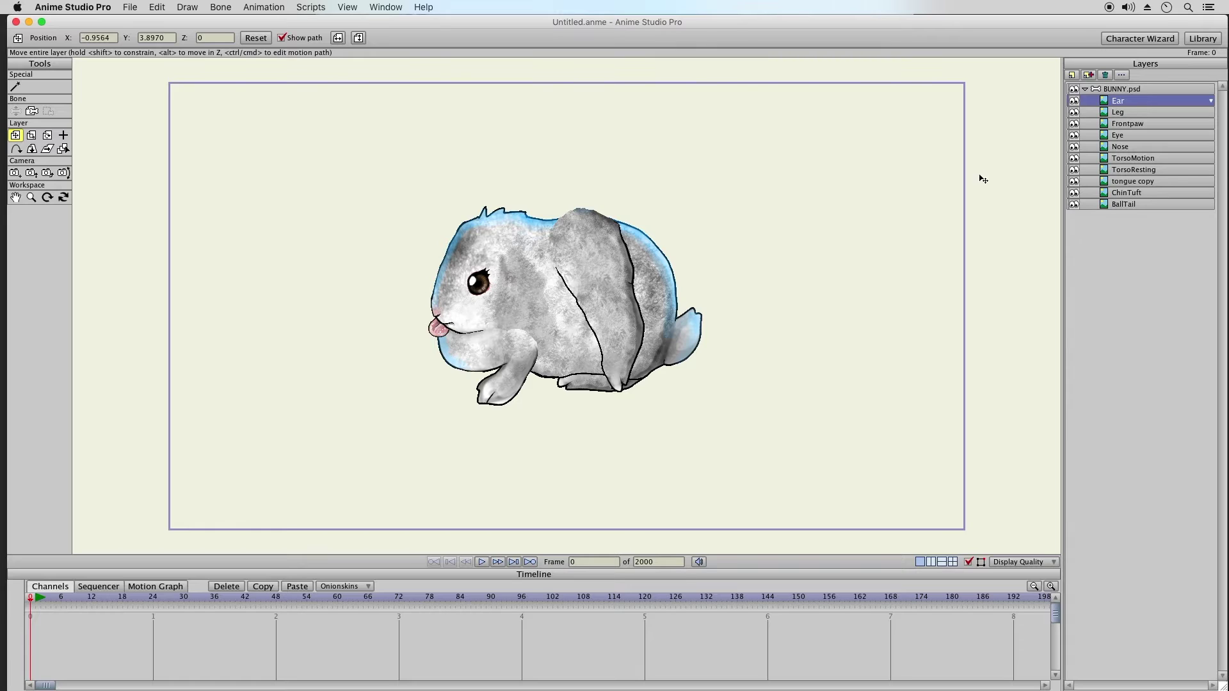
Move the tongue copy layer off the bunny, outside the frame's left edge at about X -5.96, Y 0.61
{"action": "left_click", "coordinate": [1121, 138]}
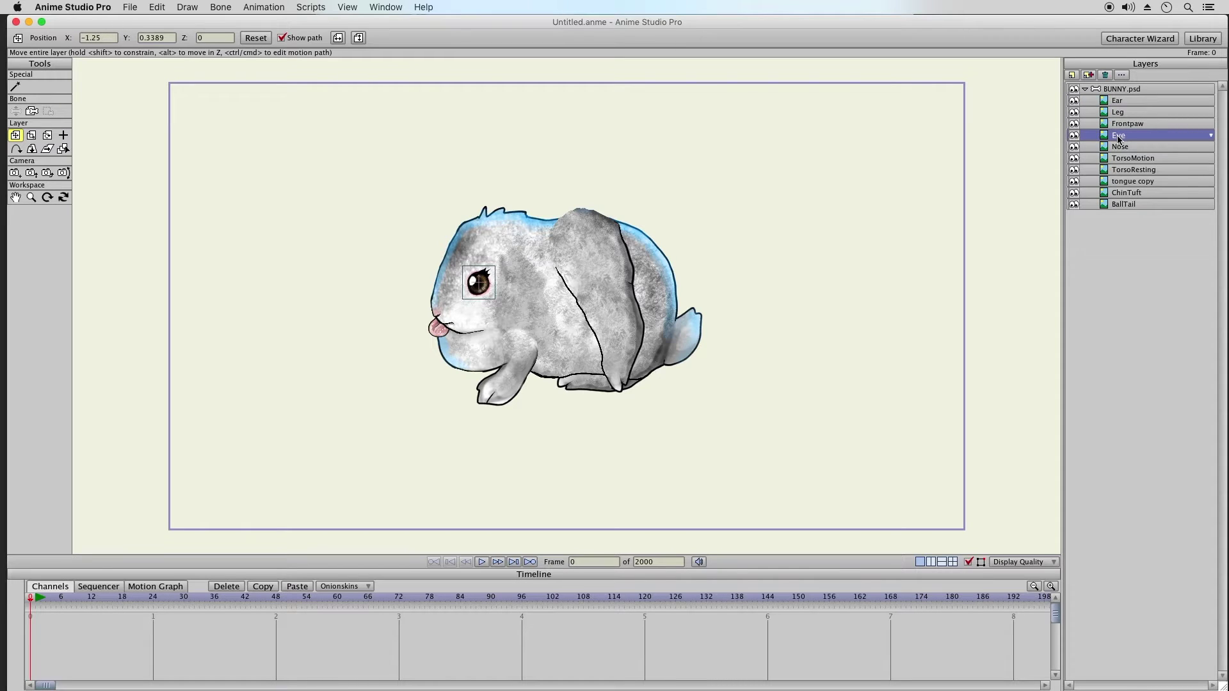
{"action": "left_click", "coordinate": [1124, 125]}
{"action": "left_click", "coordinate": [1128, 144]}
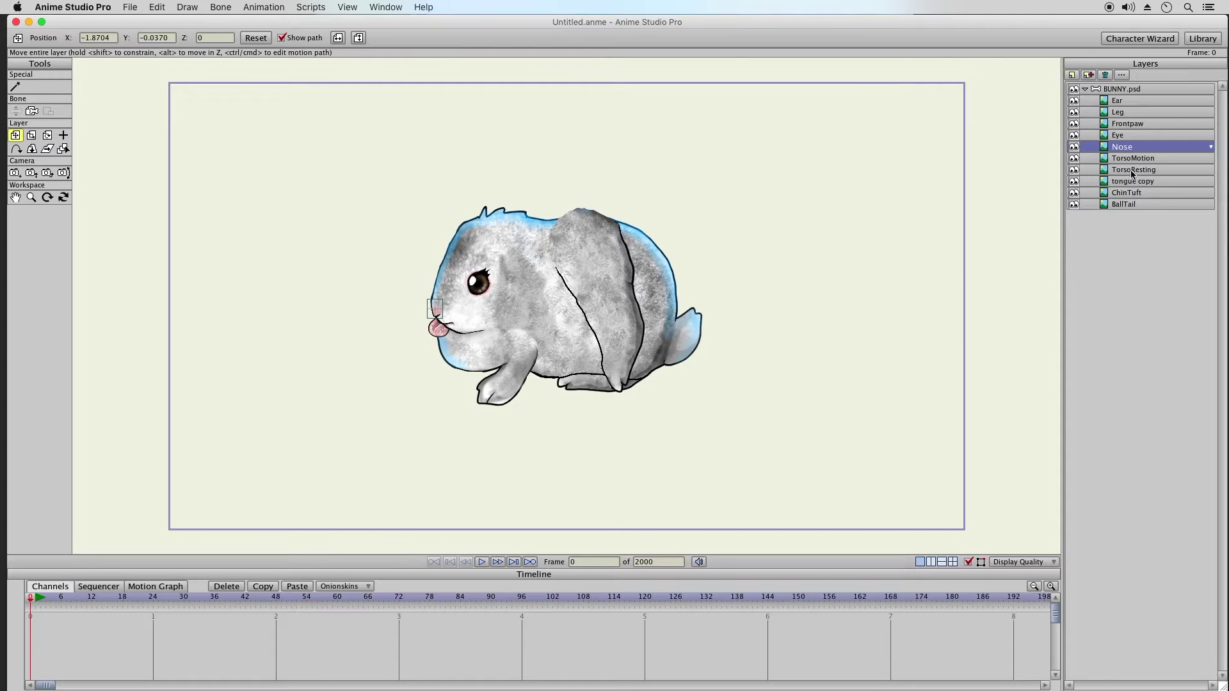
{"action": "left_click", "coordinate": [1133, 172]}
{"action": "left_click", "coordinate": [1134, 181]}
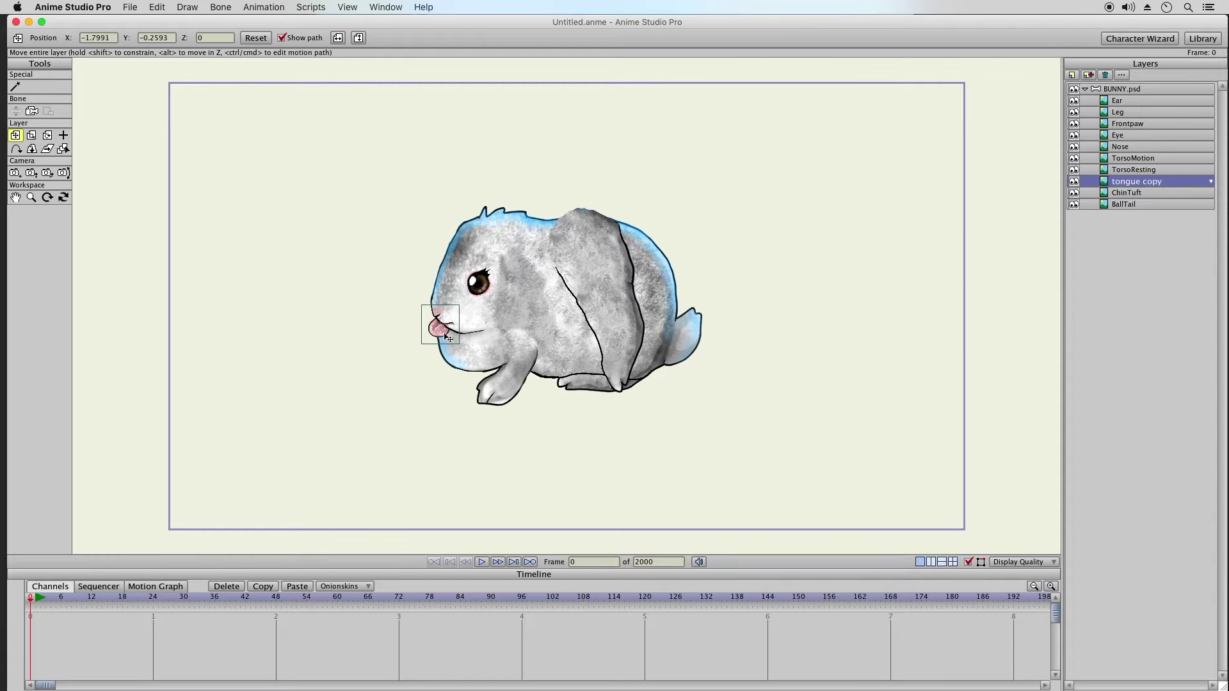
{"action": "left_click_drag", "start_coordinate": [448, 335], "coordinate": [200, 235]}
{"action": "left_click_drag", "start_coordinate": [148, 281], "coordinate": [154, 273]}
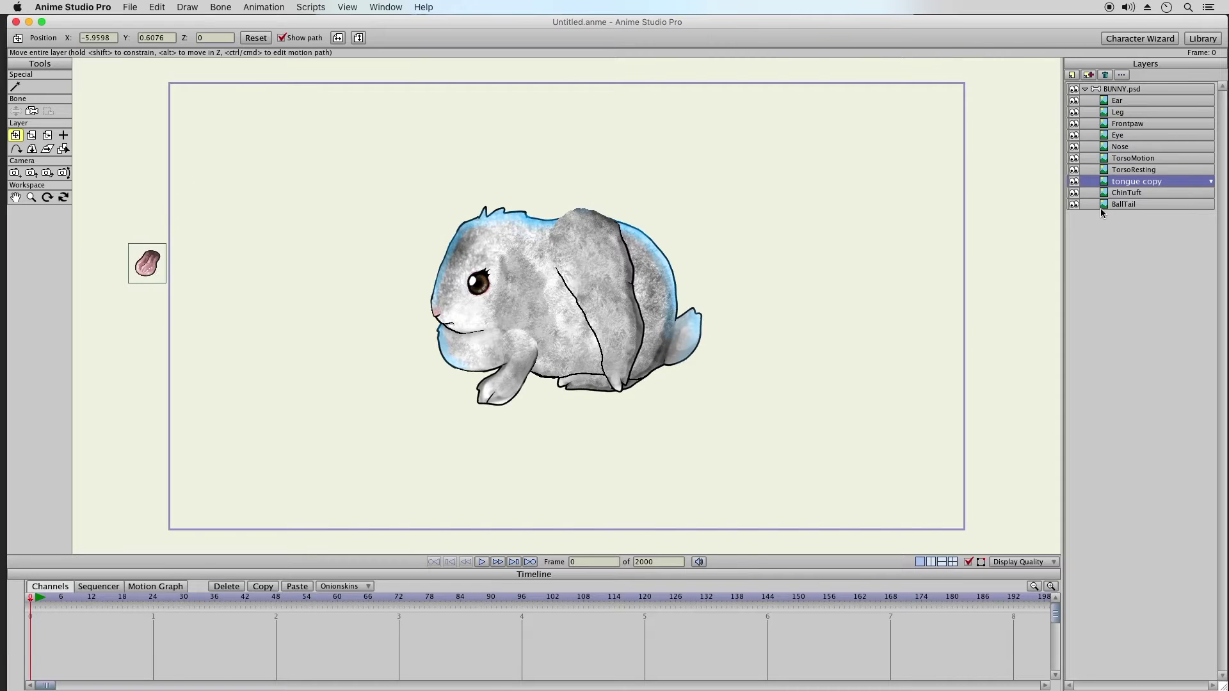
Toggle the Nose layer's visibility several times to check what it covers, leaving the layer shown
{"action": "left_click", "coordinate": [1110, 194]}
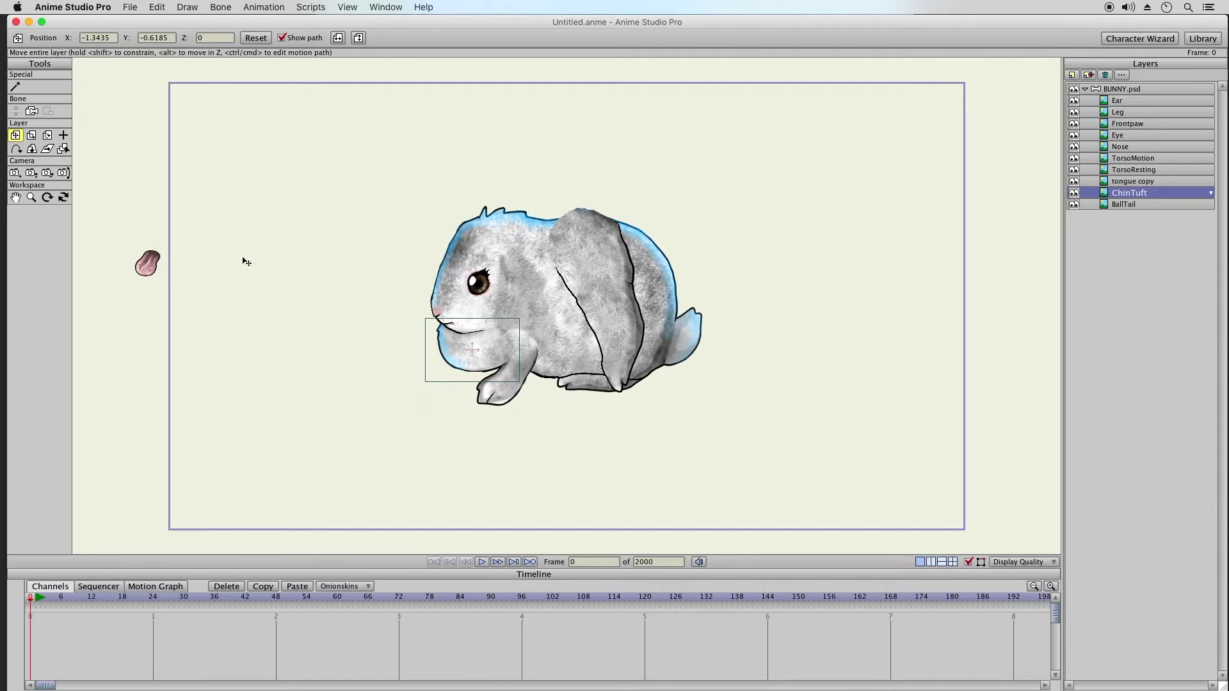
{"action": "left_click", "coordinate": [1121, 149]}
{"action": "left_click", "coordinate": [1076, 147]}
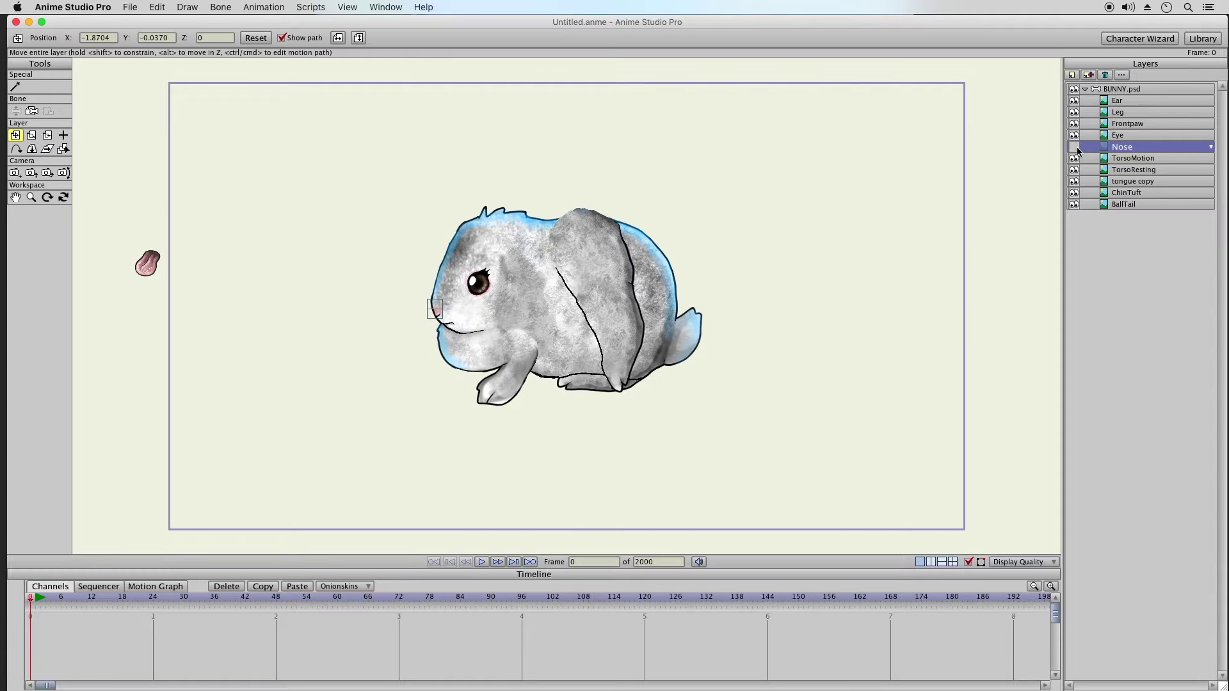
{"action": "left_click", "coordinate": [1077, 150]}
{"action": "left_click", "coordinate": [1076, 150]}
{"action": "left_click", "coordinate": [1076, 151]}
{"action": "left_click", "coordinate": [1076, 151]}
{"action": "left_click", "coordinate": [1076, 152]}
Move the ChinTuft layer off the bunny to the frame's left edge, at about X -5.75, Y -1.47
{"action": "left_click", "coordinate": [1126, 171]}
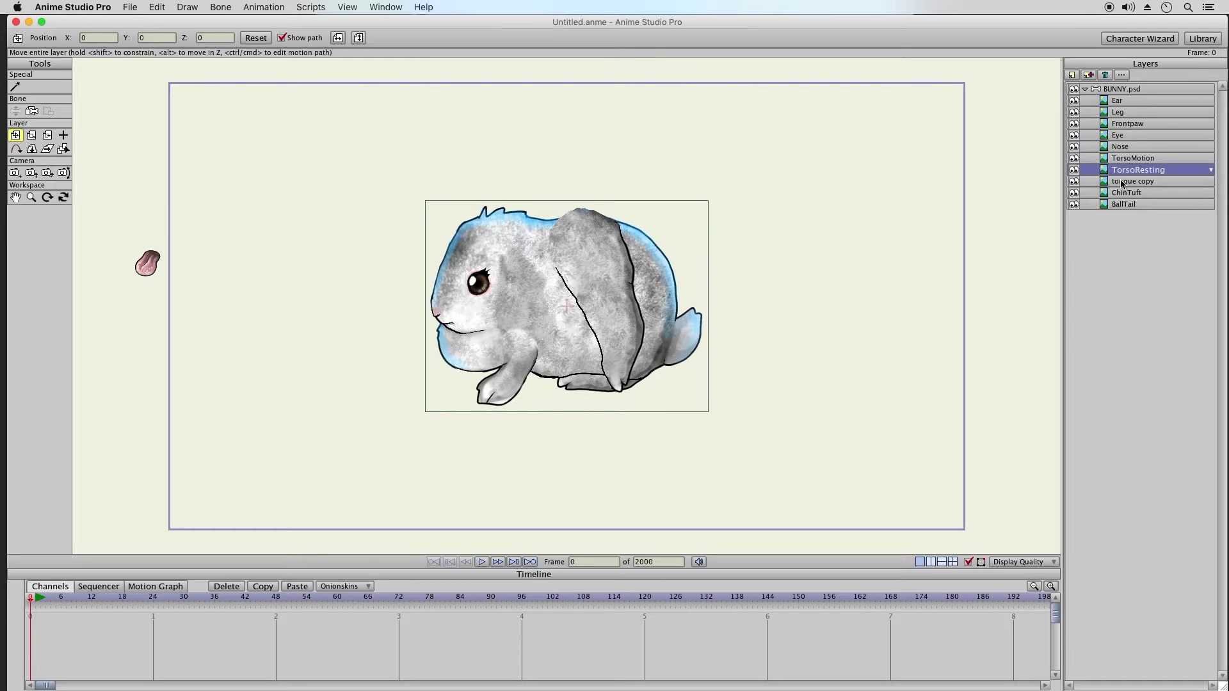
{"action": "left_click", "coordinate": [1122, 183]}
{"action": "left_click", "coordinate": [1114, 192]}
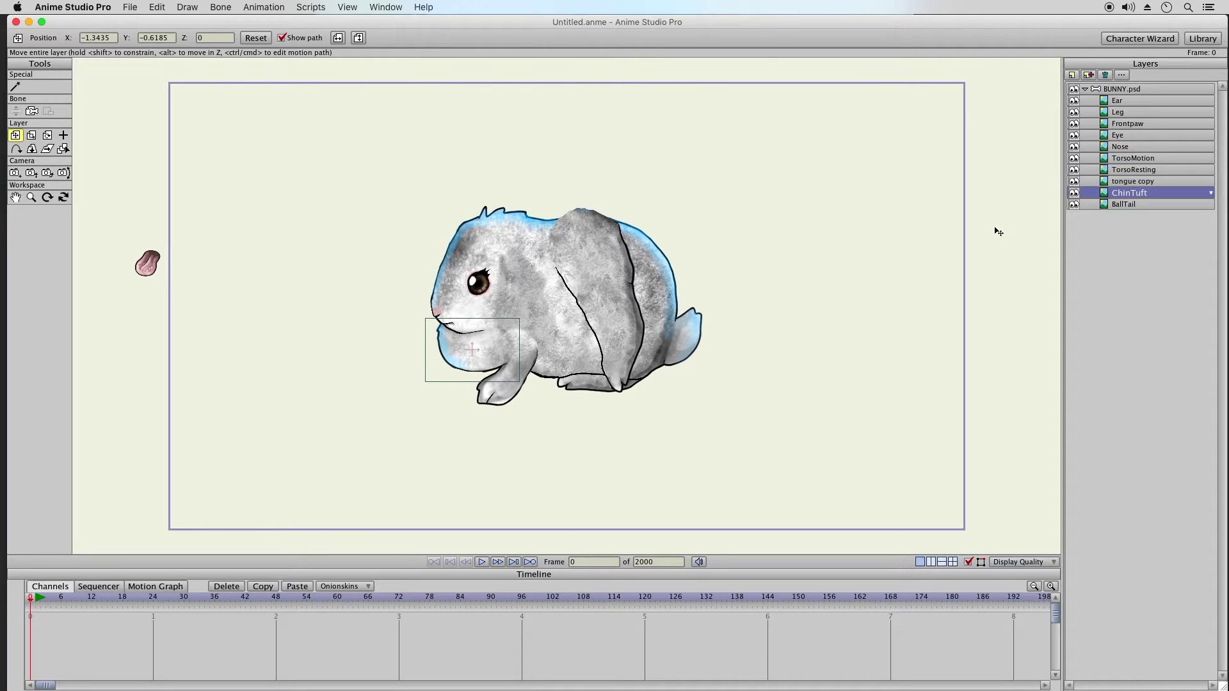
{"action": "left_click_drag", "start_coordinate": [489, 351], "coordinate": [177, 412]}
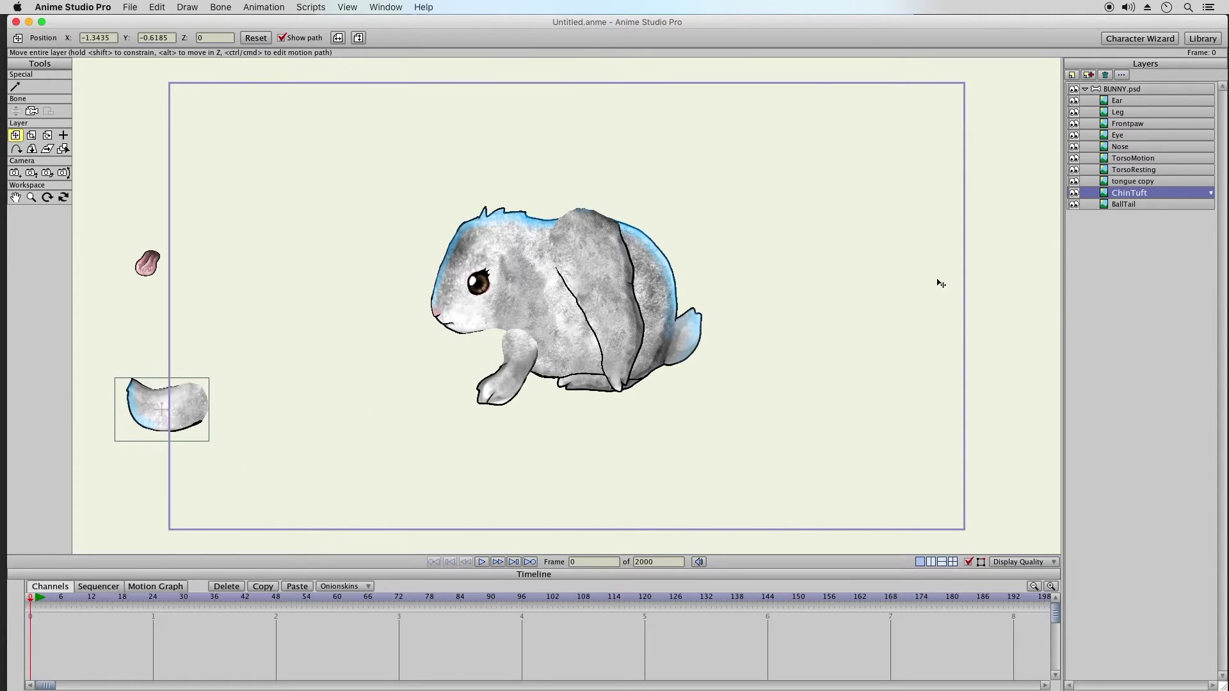
Go through the bunny's layers from tongue copy up to Ear and back down to ChinTuft to identify each body part
{"action": "left_click", "coordinate": [1121, 185]}
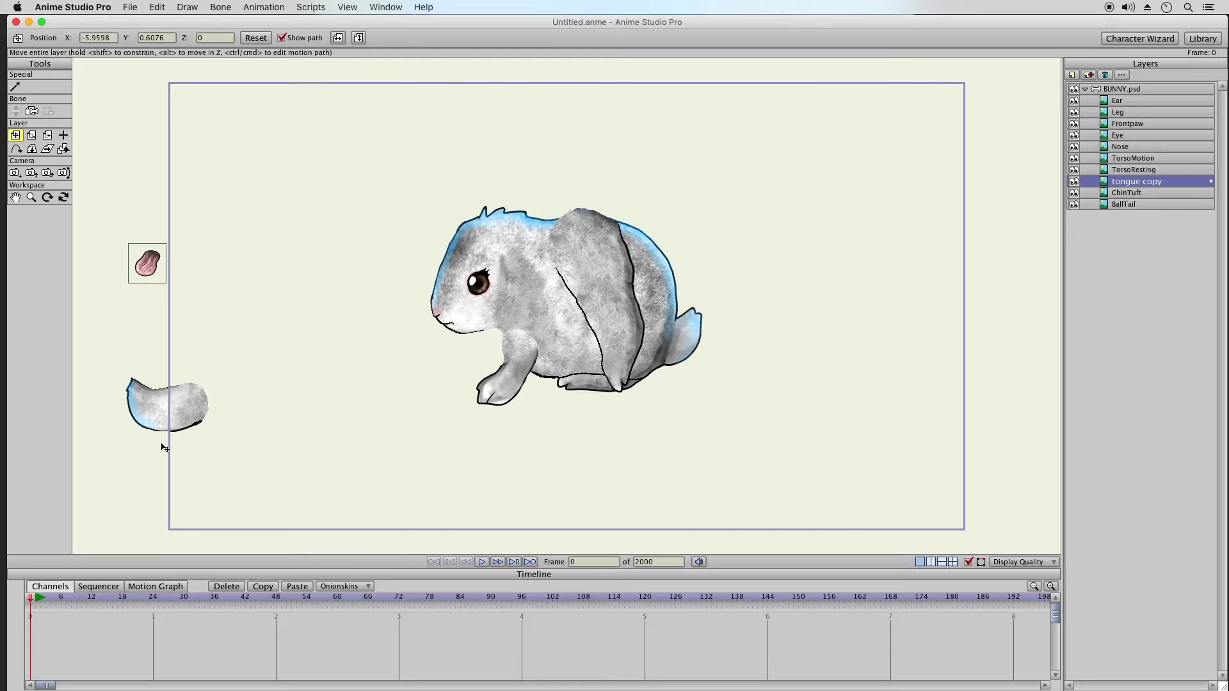
{"action": "left_click", "coordinate": [1125, 170]}
{"action": "left_click", "coordinate": [1125, 158]}
{"action": "left_click", "coordinate": [1126, 148]}
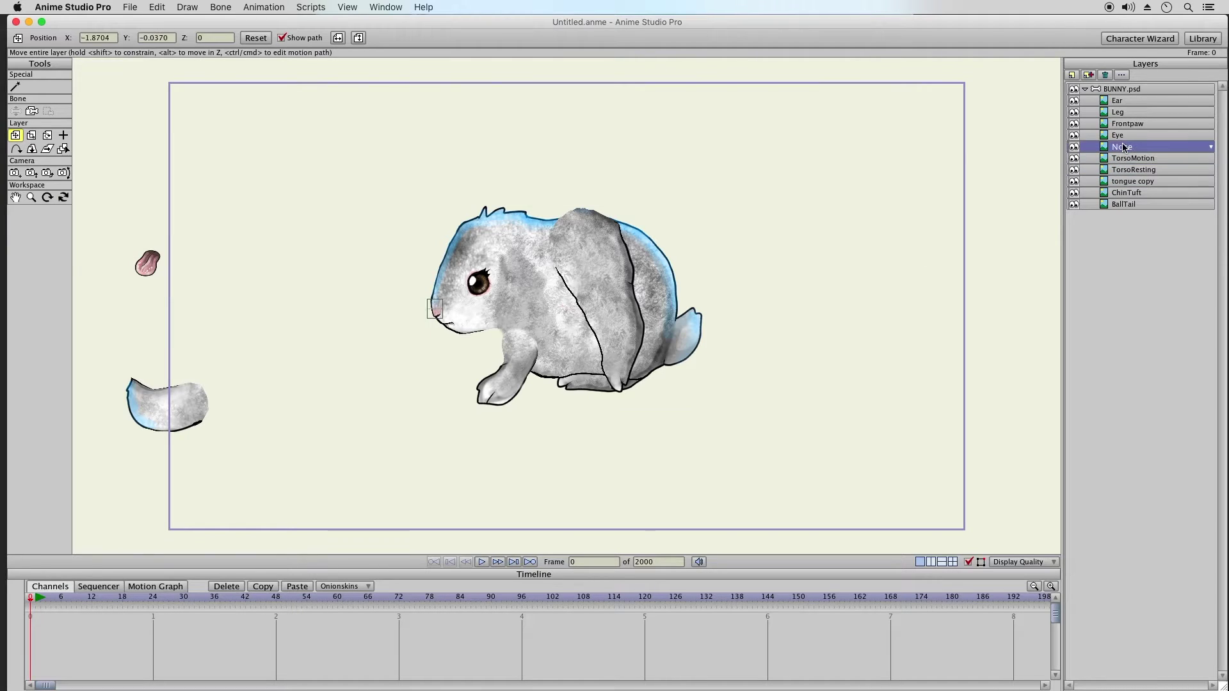
{"action": "left_click", "coordinate": [1127, 137]}
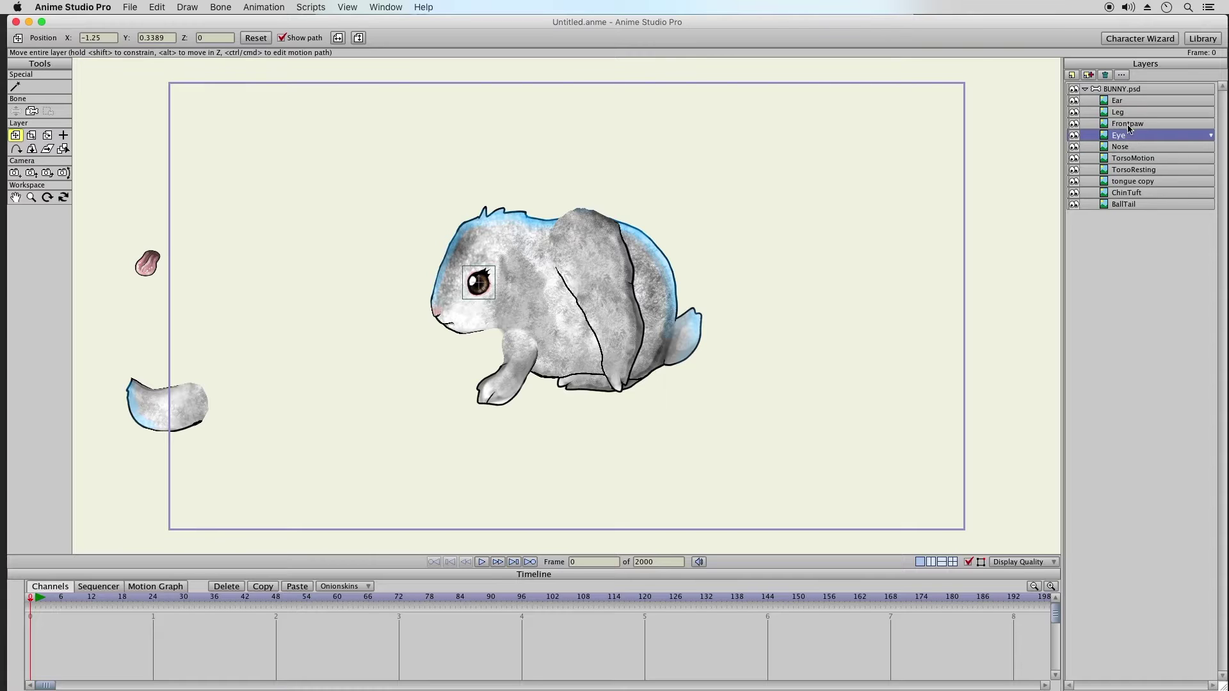
{"action": "left_click", "coordinate": [1127, 124]}
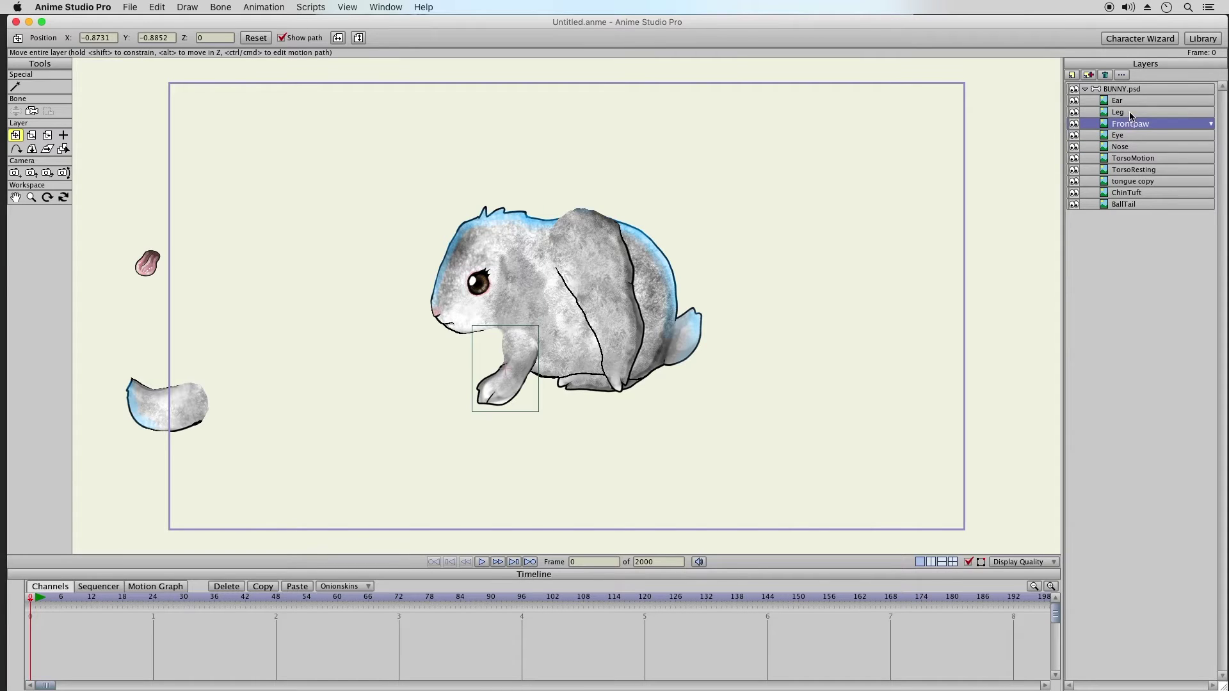
{"action": "left_click", "coordinate": [1130, 113]}
{"action": "left_click", "coordinate": [1125, 101]}
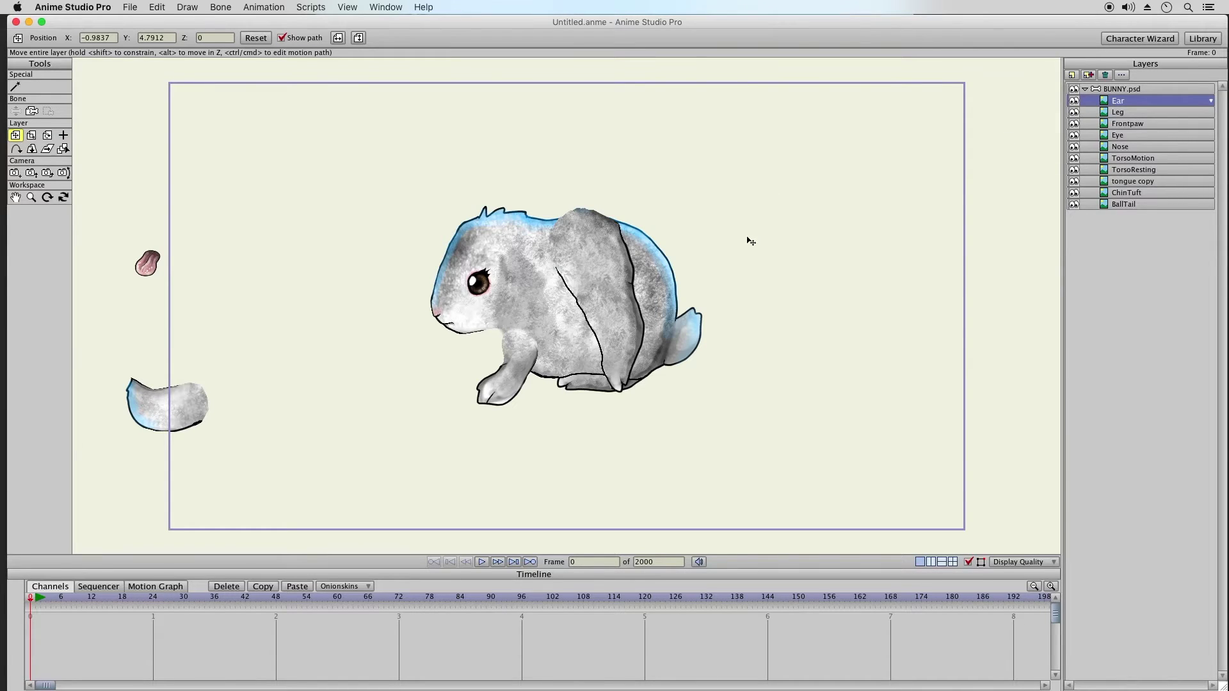
{"action": "left_click", "coordinate": [1118, 113]}
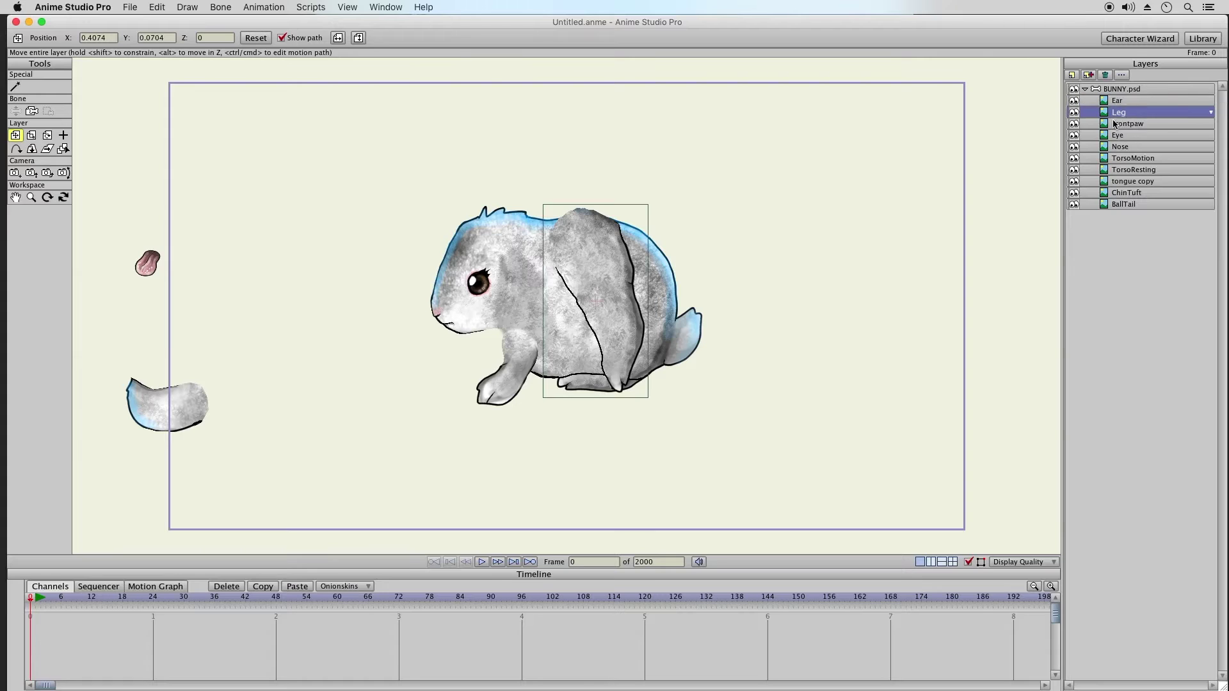
{"action": "left_click", "coordinate": [1115, 124]}
{"action": "left_click", "coordinate": [1105, 136]}
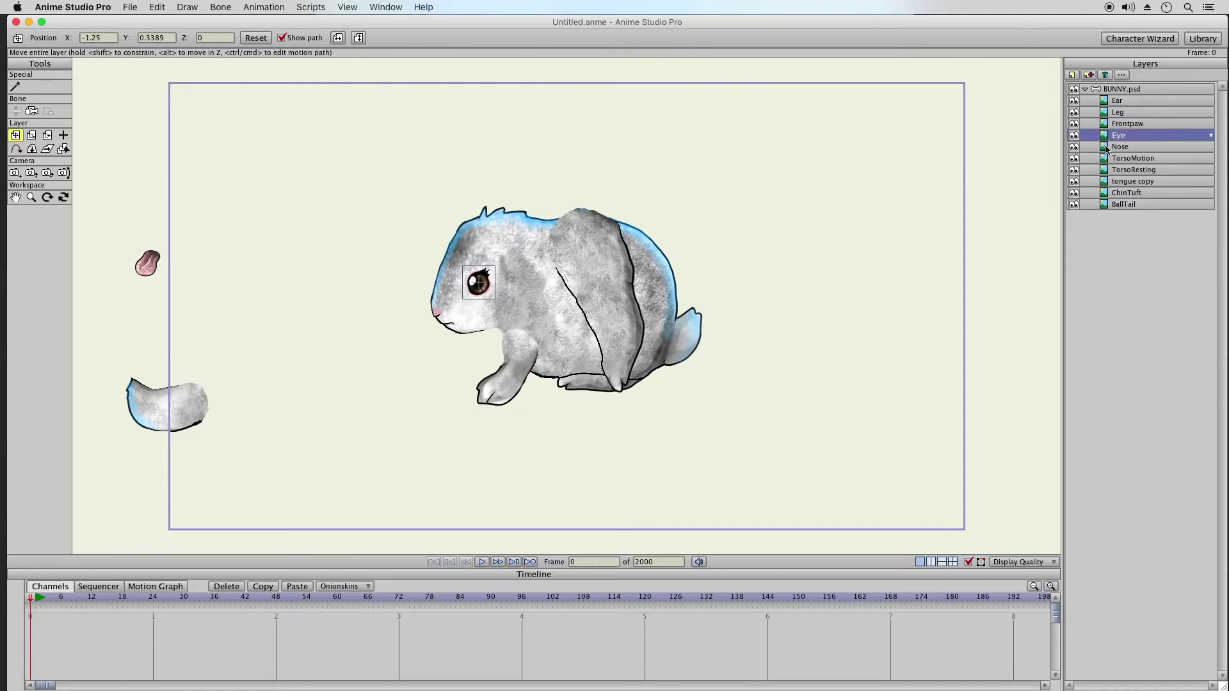
{"action": "left_click", "coordinate": [1107, 147]}
{"action": "left_click", "coordinate": [1106, 160]}
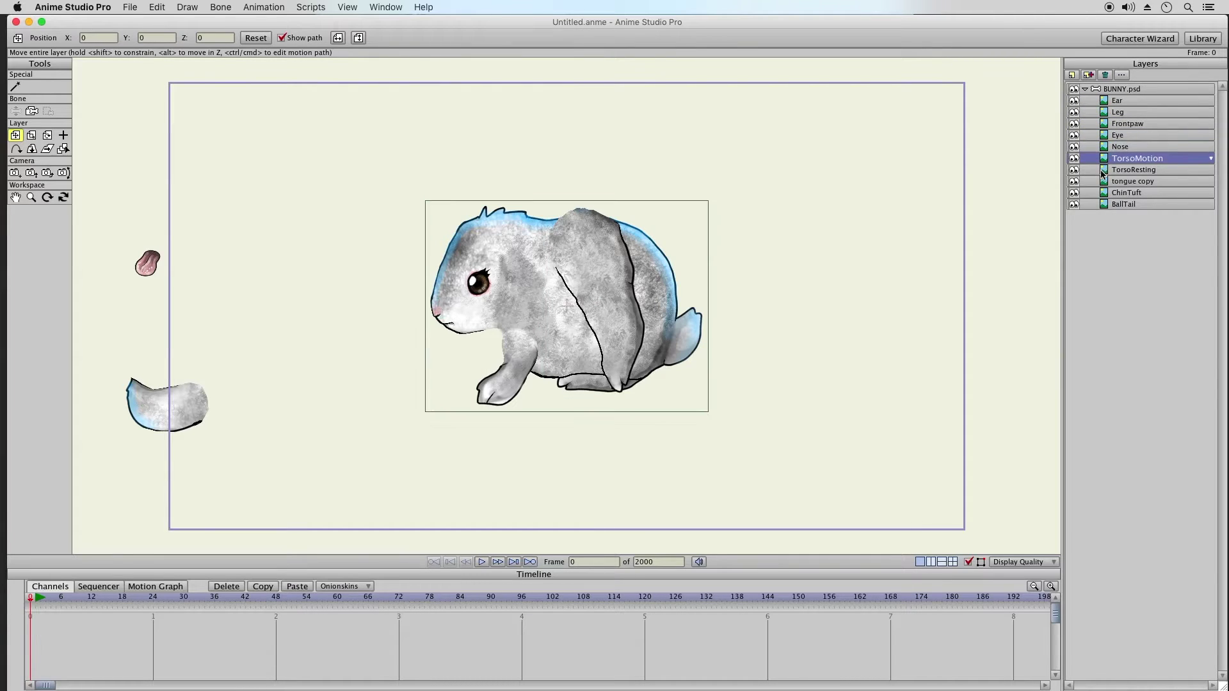
{"action": "left_click", "coordinate": [1104, 171]}
{"action": "left_click", "coordinate": [1106, 183]}
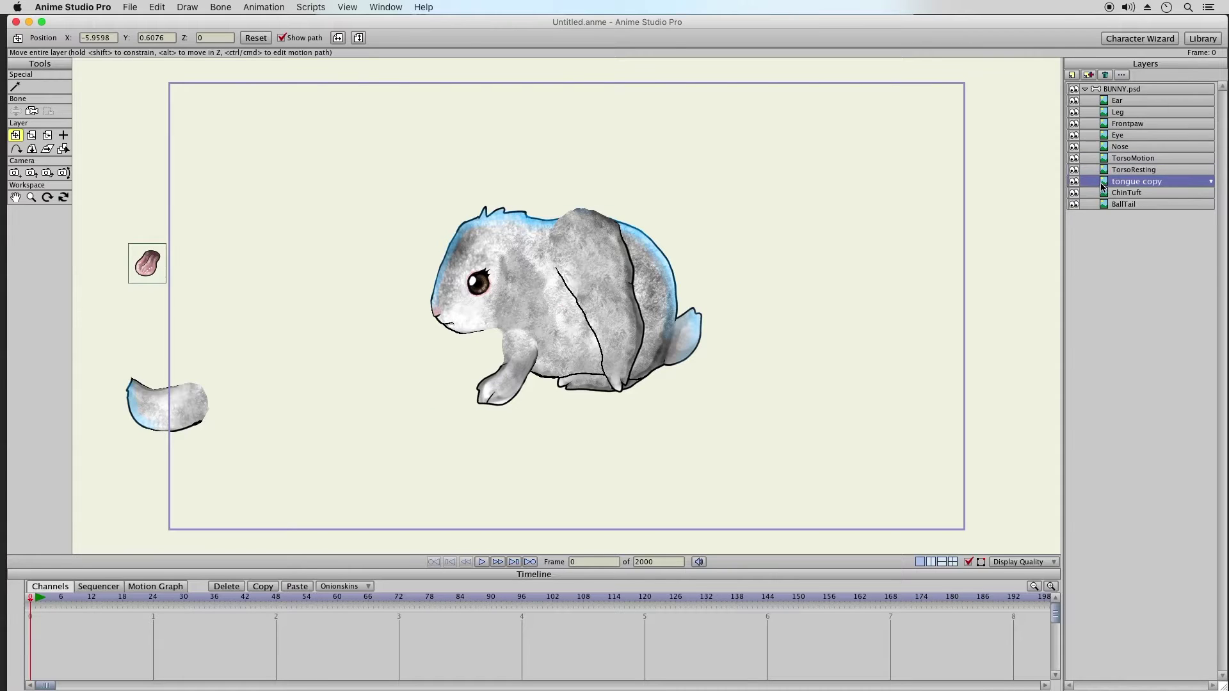
{"action": "left_click", "coordinate": [1105, 194]}
Move the BallTail layer off the bunny's body, just outside the frame's right edge
{"action": "left_click", "coordinate": [1105, 206]}
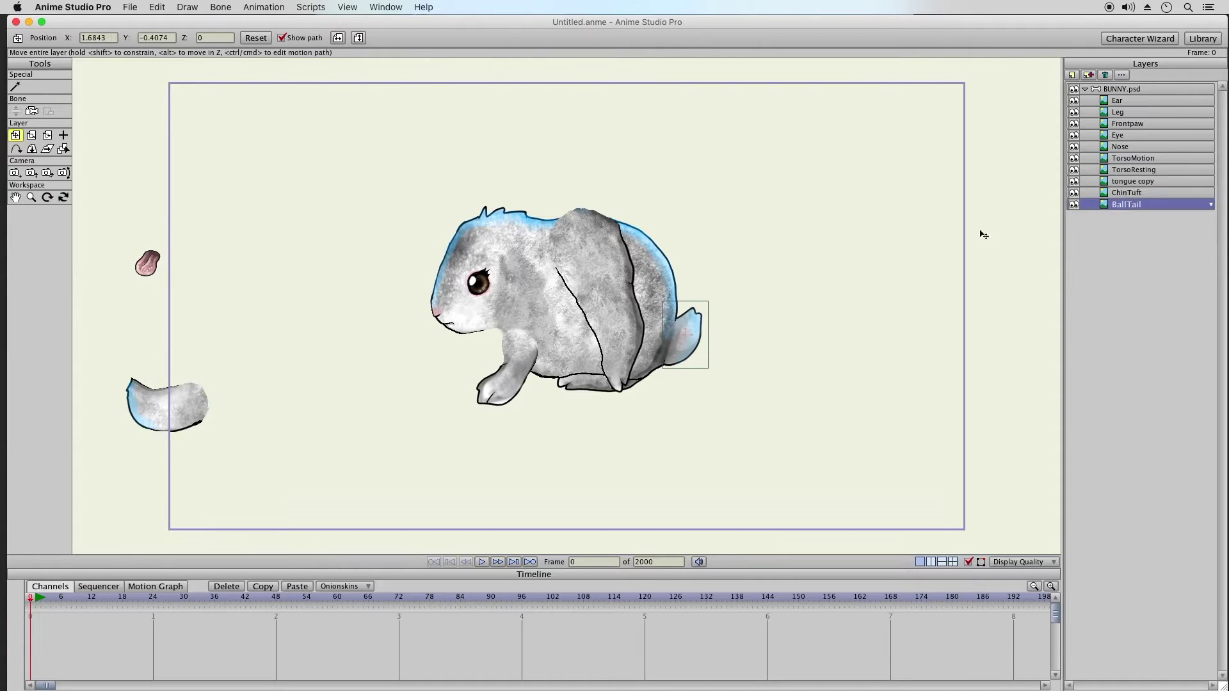
{"action": "left_click_drag", "start_coordinate": [716, 343], "coordinate": [1007, 304]}
Move the Leg layer off the torso, down across the frame's lower edge
{"action": "left_click", "coordinate": [1142, 193]}
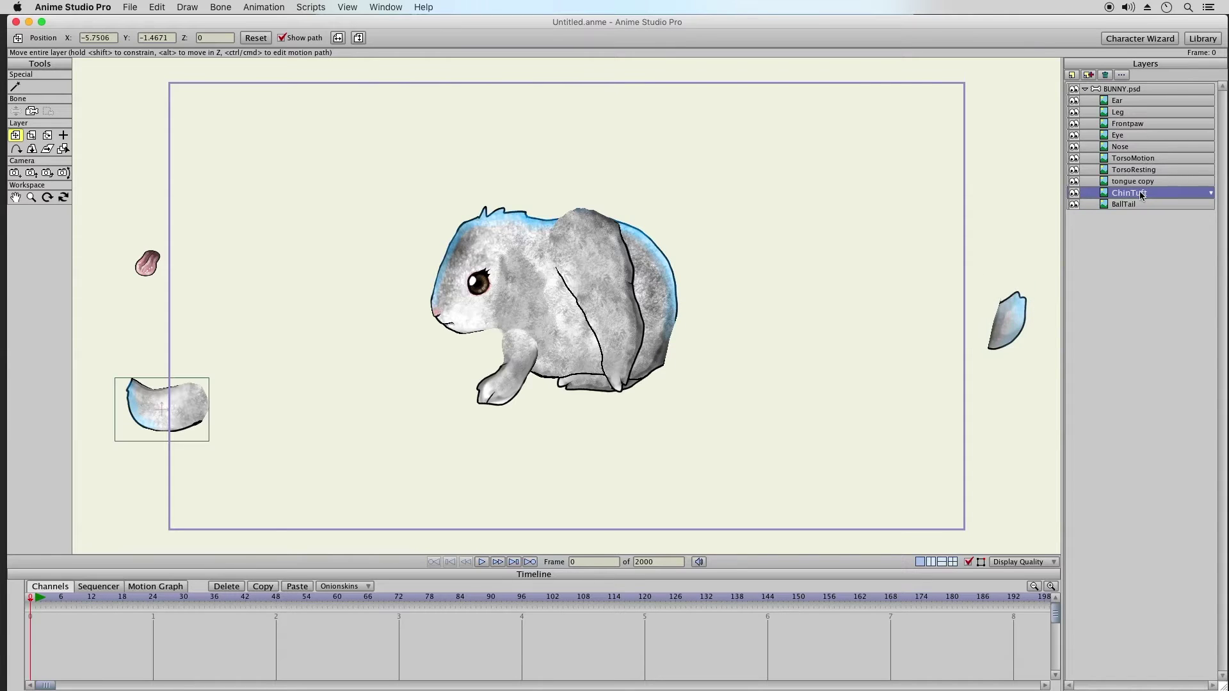
{"action": "left_click", "coordinate": [1138, 110]}
{"action": "left_click_drag", "start_coordinate": [595, 288], "coordinate": [809, 579]}
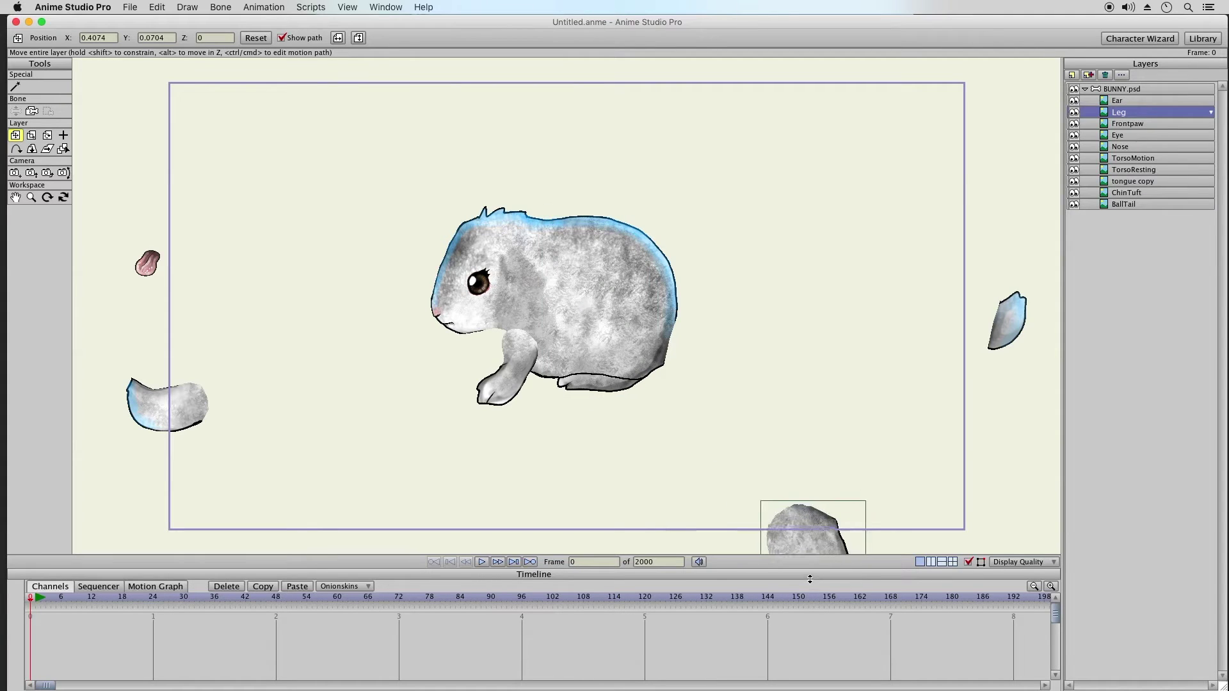
Toggle the TorsoMotion layer's visibility repeatedly to compare it with TorsoResting beneath, leaving it shown
{"action": "left_click", "coordinate": [1122, 171]}
{"action": "left_click", "coordinate": [1123, 159]}
{"action": "left_click", "coordinate": [1074, 160]}
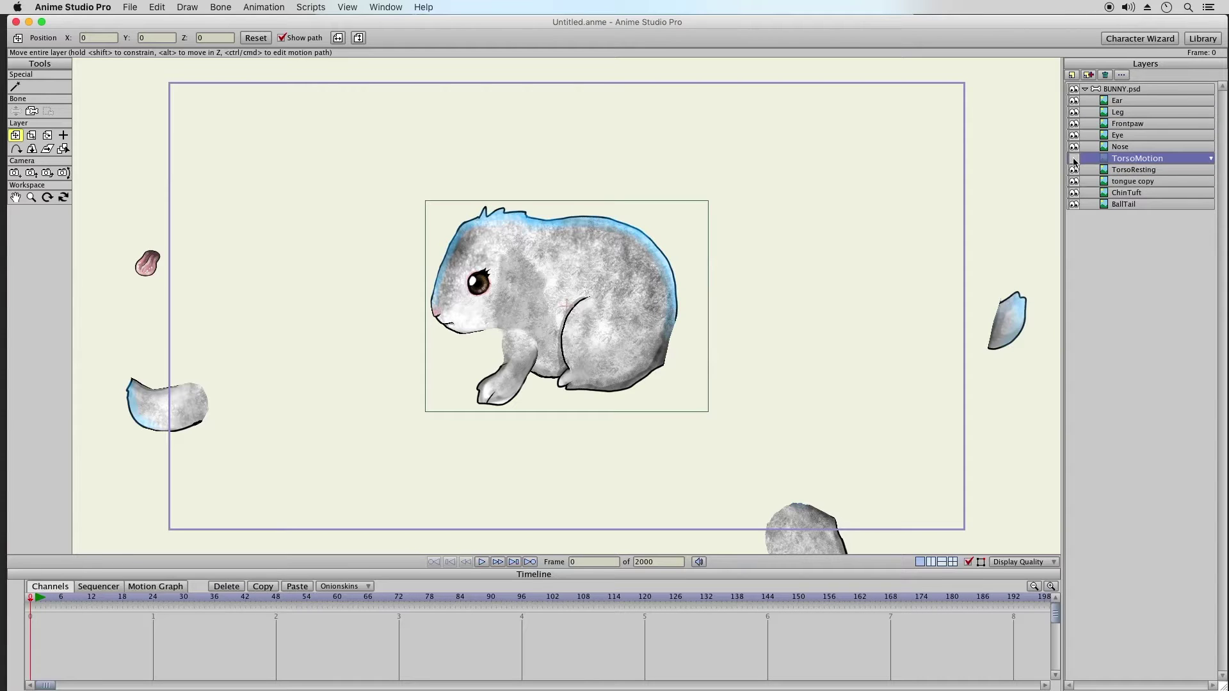
{"action": "left_click", "coordinate": [1074, 159]}
{"action": "left_click", "coordinate": [1074, 159]}
{"action": "left_click", "coordinate": [1075, 159]}
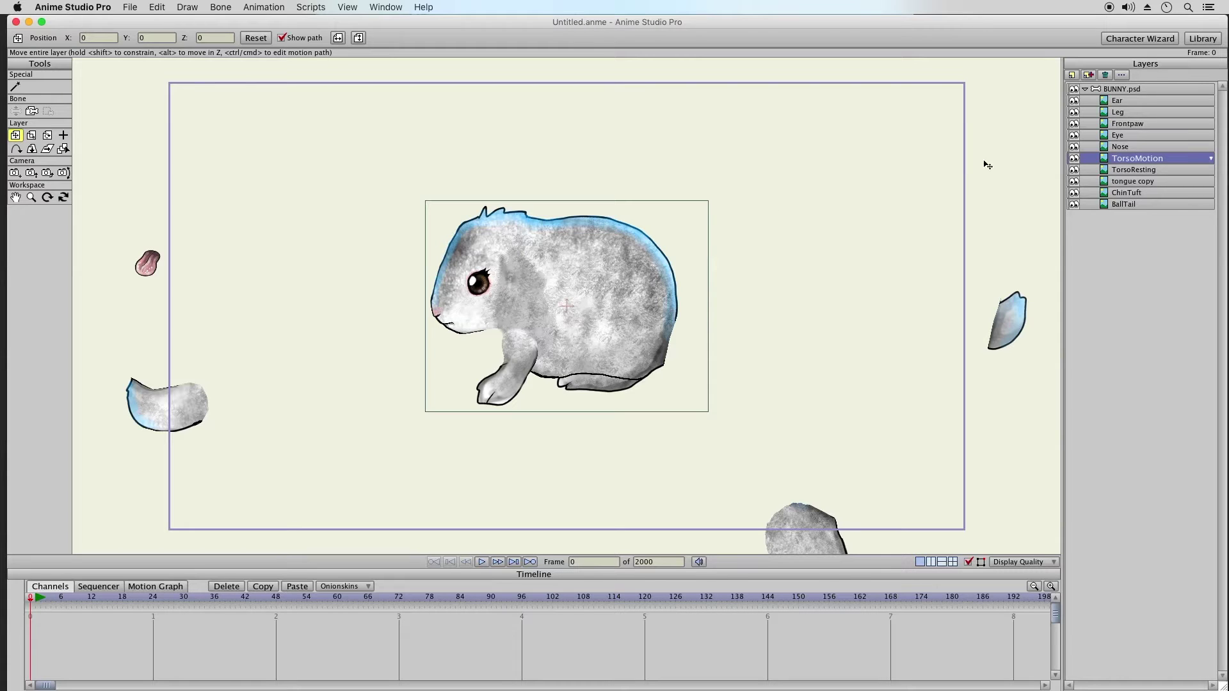
{"action": "left_click", "coordinate": [1075, 160]}
{"action": "left_click", "coordinate": [1074, 158]}
{"action": "left_click", "coordinate": [1074, 159]}
{"action": "left_click", "coordinate": [1075, 160]}
{"action": "double_click", "coordinate": [1075, 159]}
{"action": "left_click", "coordinate": [1075, 160]}
{"action": "left_click", "coordinate": [1075, 159]}
{"action": "left_click", "coordinate": [1075, 159]}
{"action": "left_click", "coordinate": [1076, 160]}
Check the layers from TorsoResting to BallTail, and move the Frontpaw layer off the torso, down across the frame's lower edge
{"action": "left_click", "coordinate": [1141, 170]}
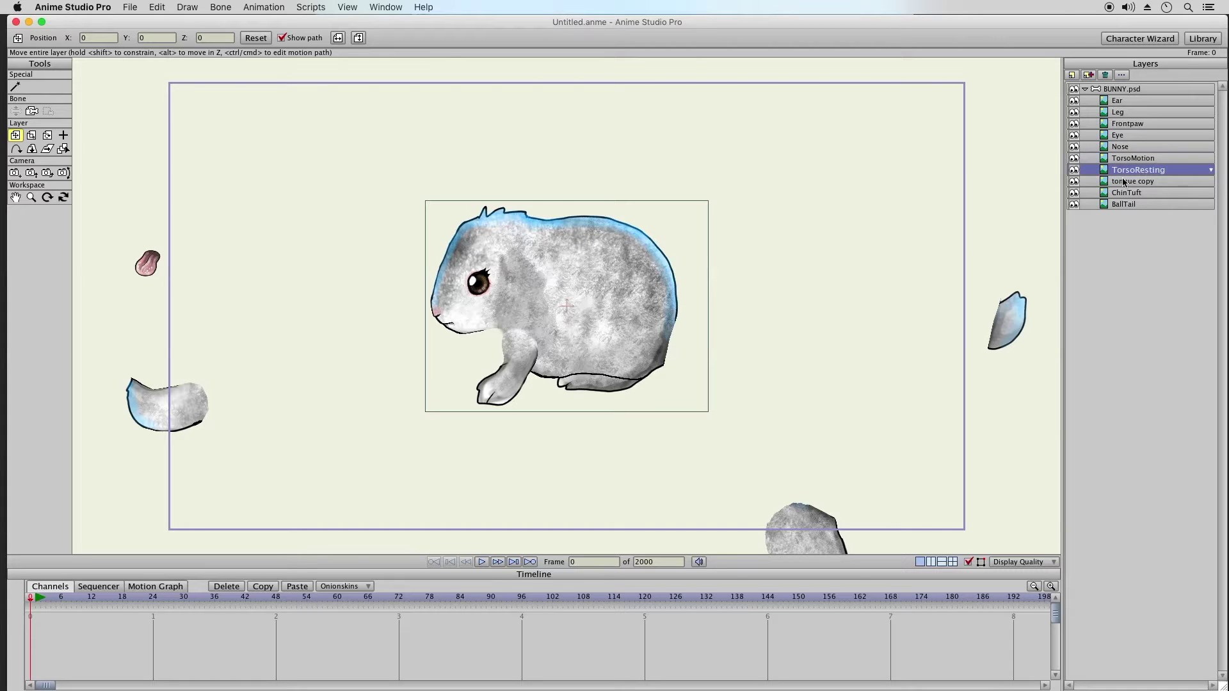
{"action": "left_click", "coordinate": [1118, 184]}
{"action": "left_click", "coordinate": [1115, 194]}
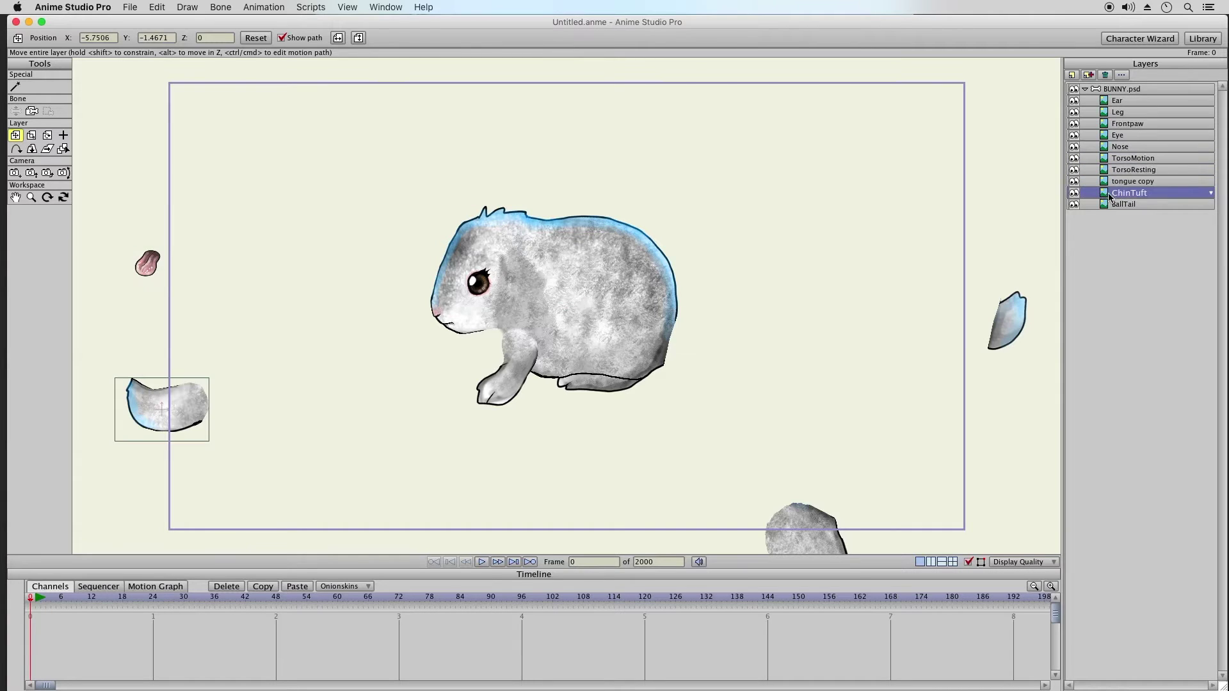
{"action": "left_click", "coordinate": [1111, 204]}
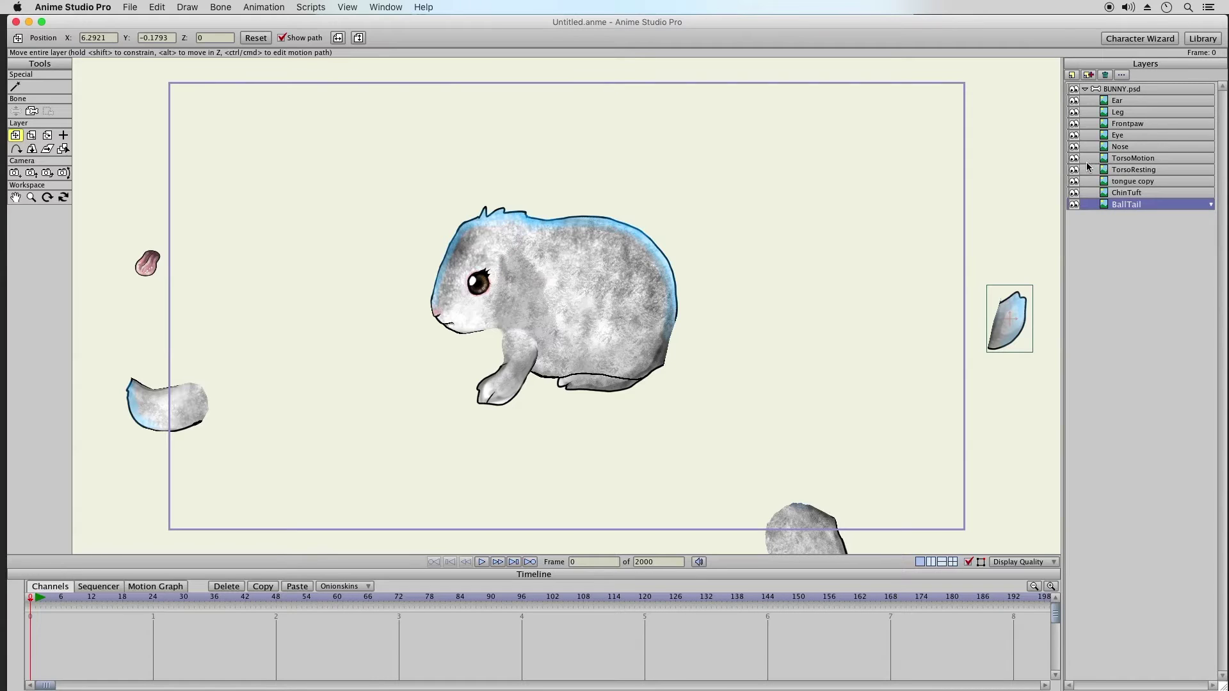
{"action": "left_click", "coordinate": [1135, 112]}
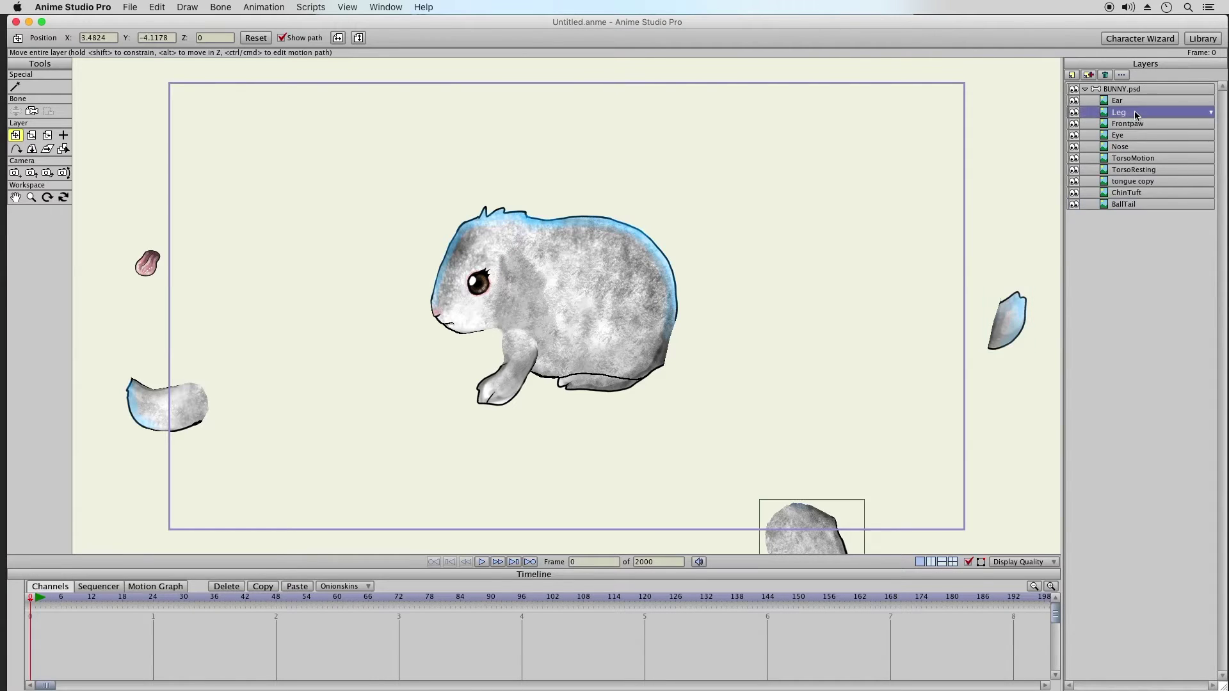
{"action": "left_click", "coordinate": [1140, 124]}
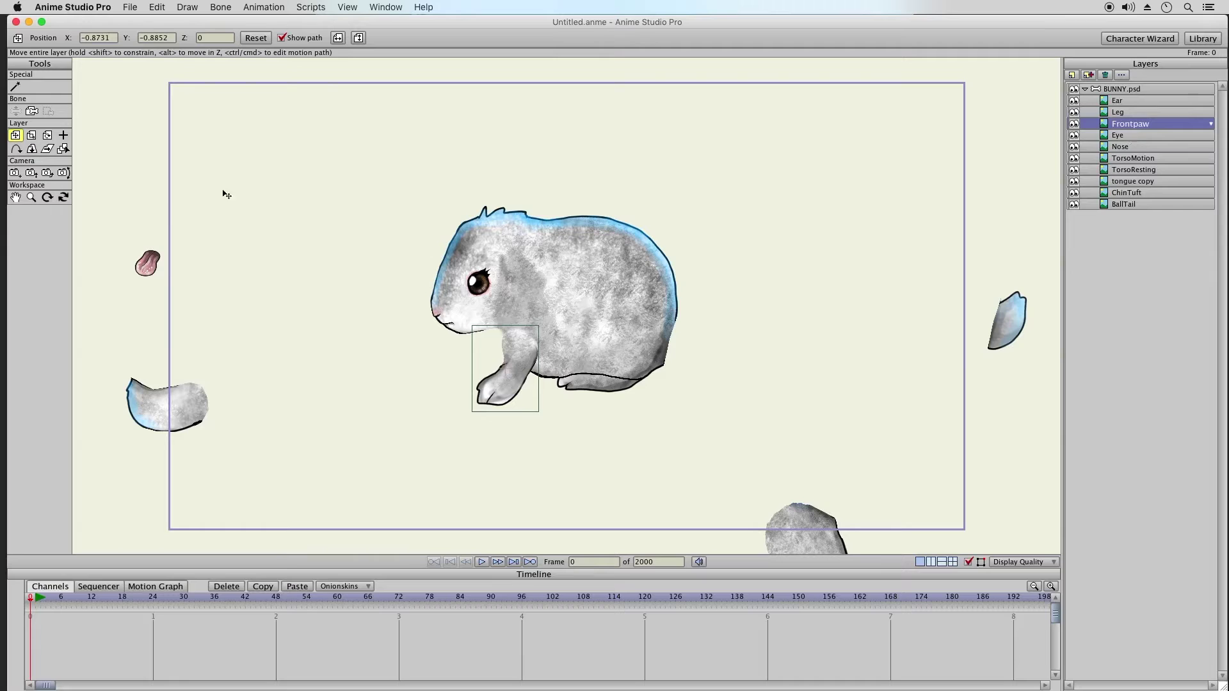
{"action": "left_click_drag", "start_coordinate": [573, 298], "coordinate": [456, 484]}
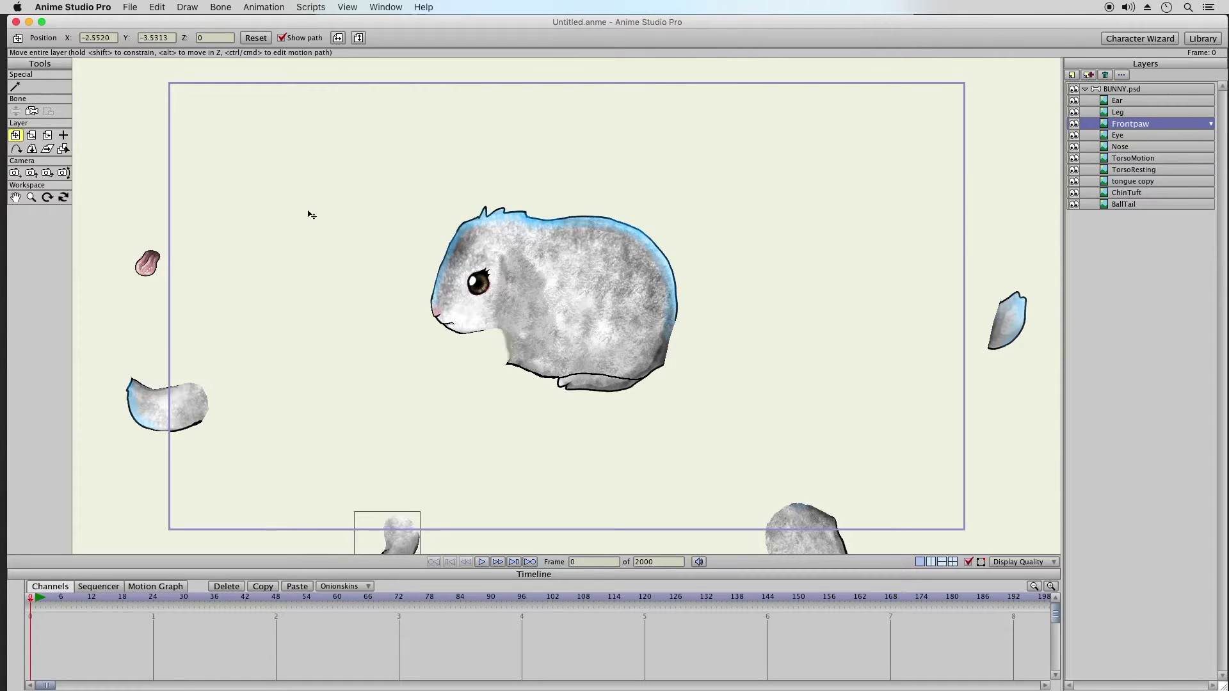
On the BUNNY.psd layer, draw a three-bone spine from the rump to the chest and a head bone through the eye to the nose
{"action": "left_click", "coordinate": [1114, 93]}
{"action": "left_click", "coordinate": [62, 88]}
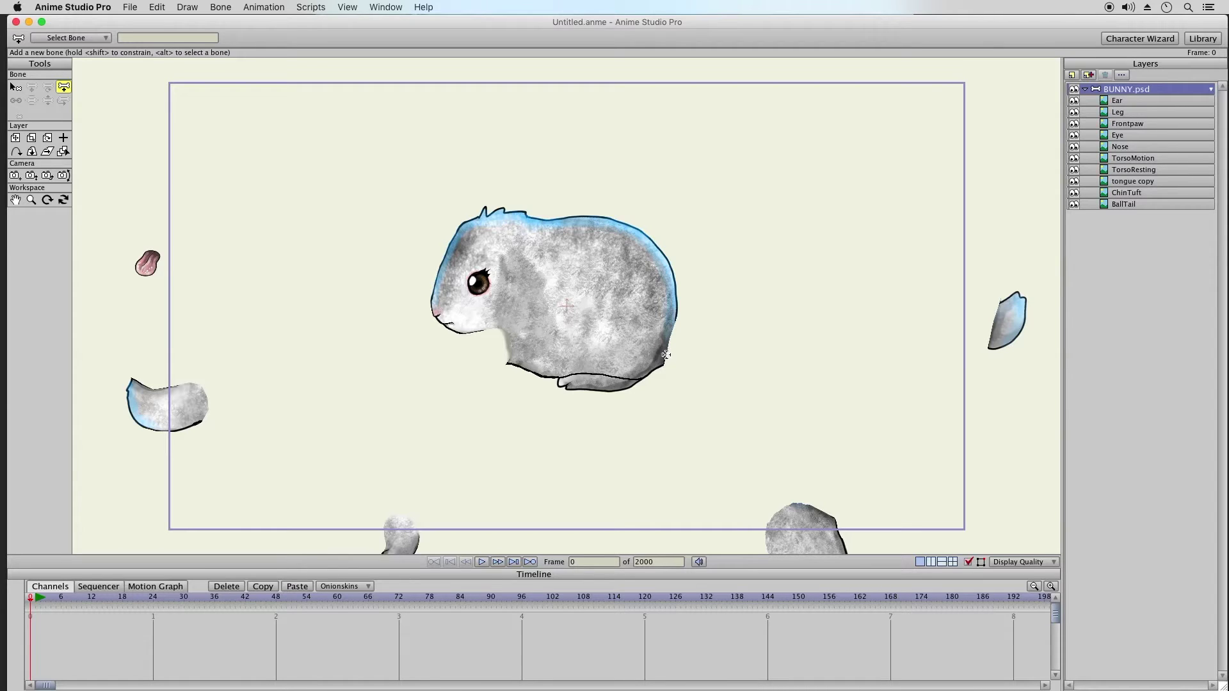
{"action": "left_click_drag", "start_coordinate": [666, 355], "coordinate": [521, 286]}
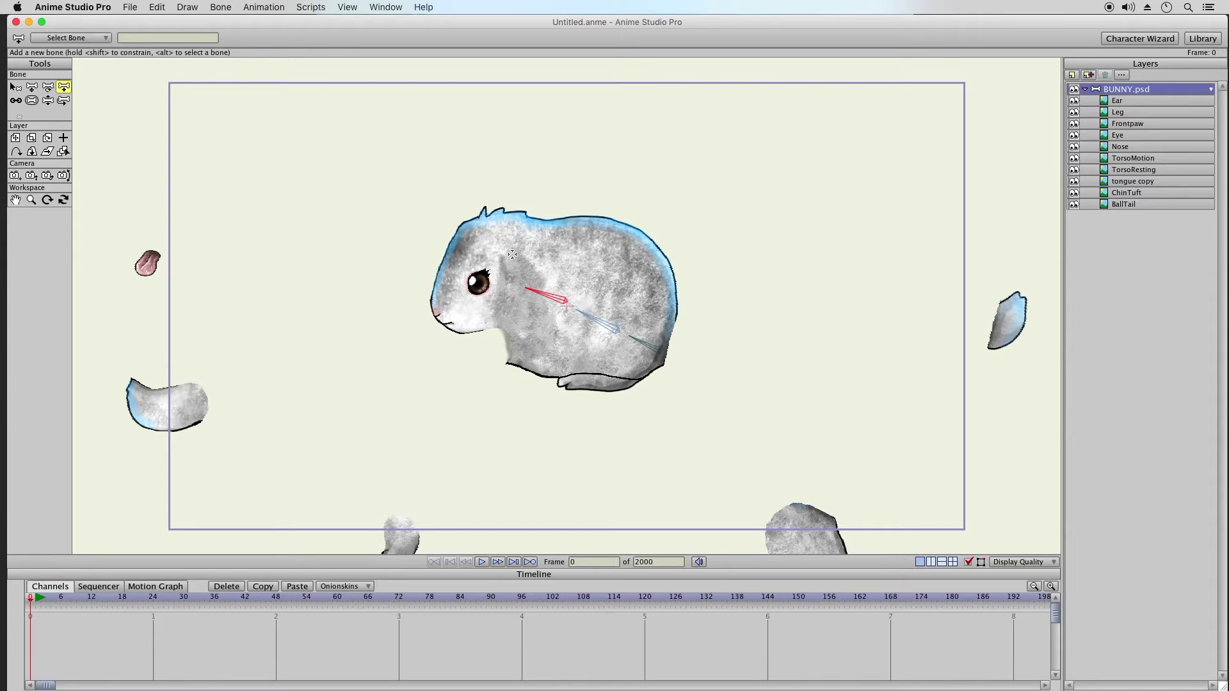
{"action": "left_click_drag", "start_coordinate": [513, 252], "coordinate": [441, 325]}
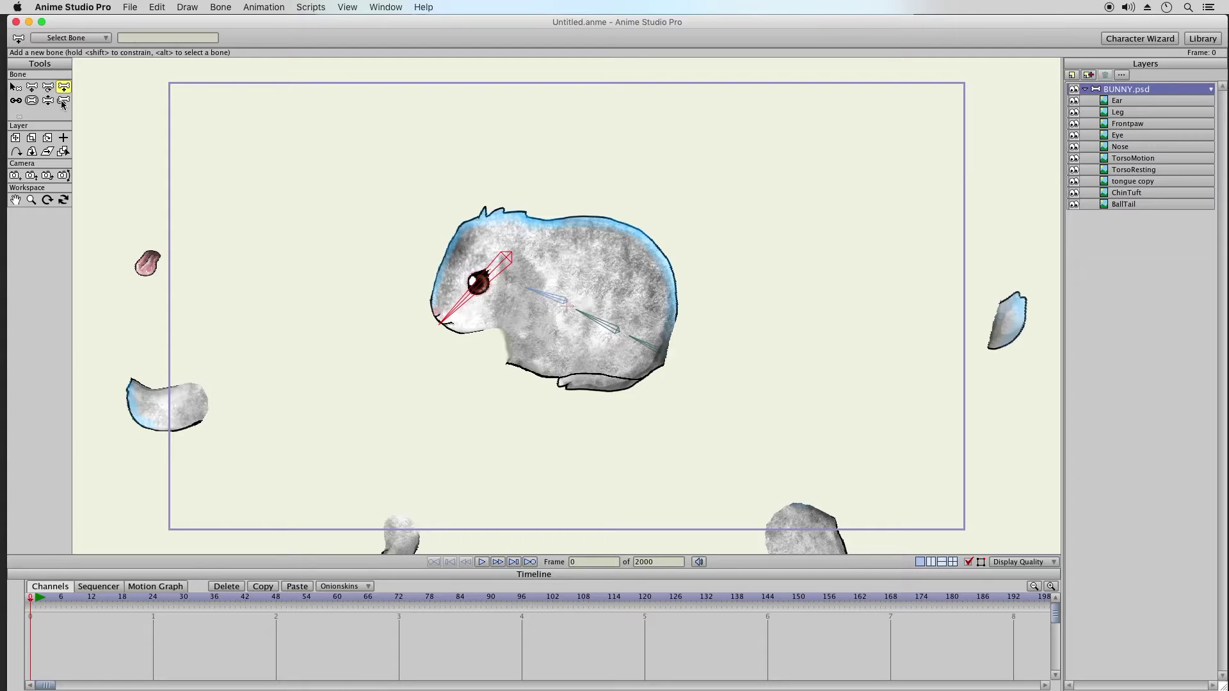
Draw a bone along the detached chin tuft, from its inner end to its outer tip, as a child of the front spine bone
{"action": "left_click", "coordinate": [15, 87]}
{"action": "left_click", "coordinate": [556, 301]}
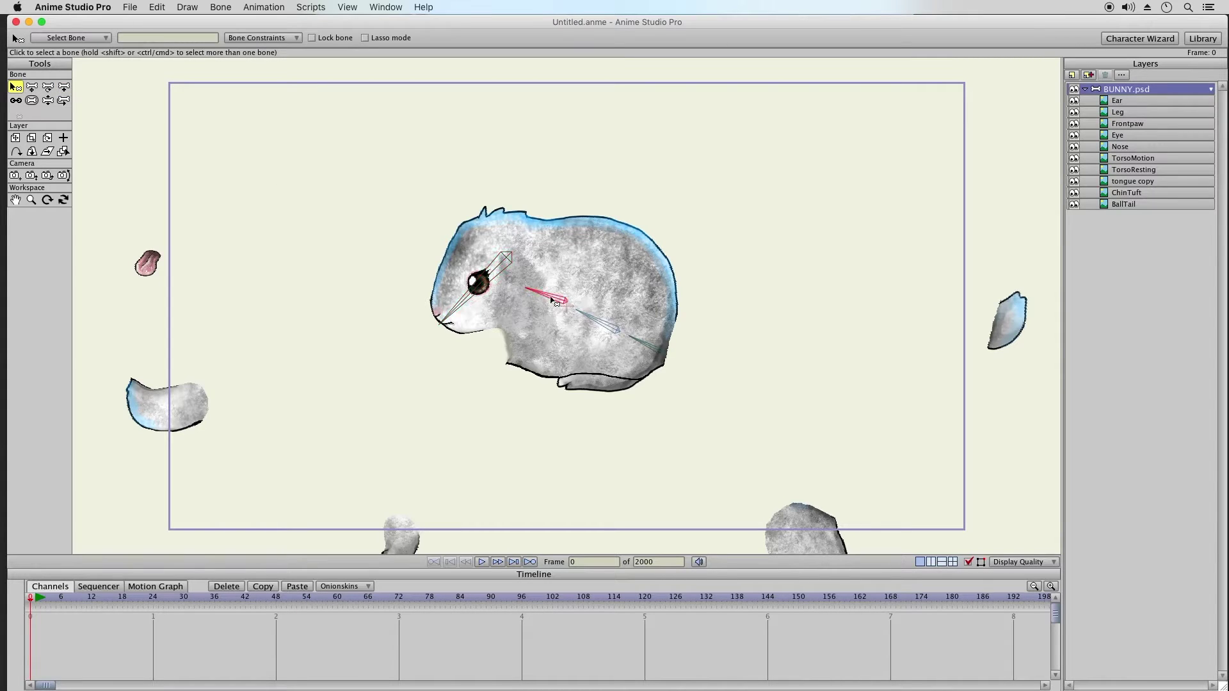
{"action": "left_click", "coordinate": [63, 86]}
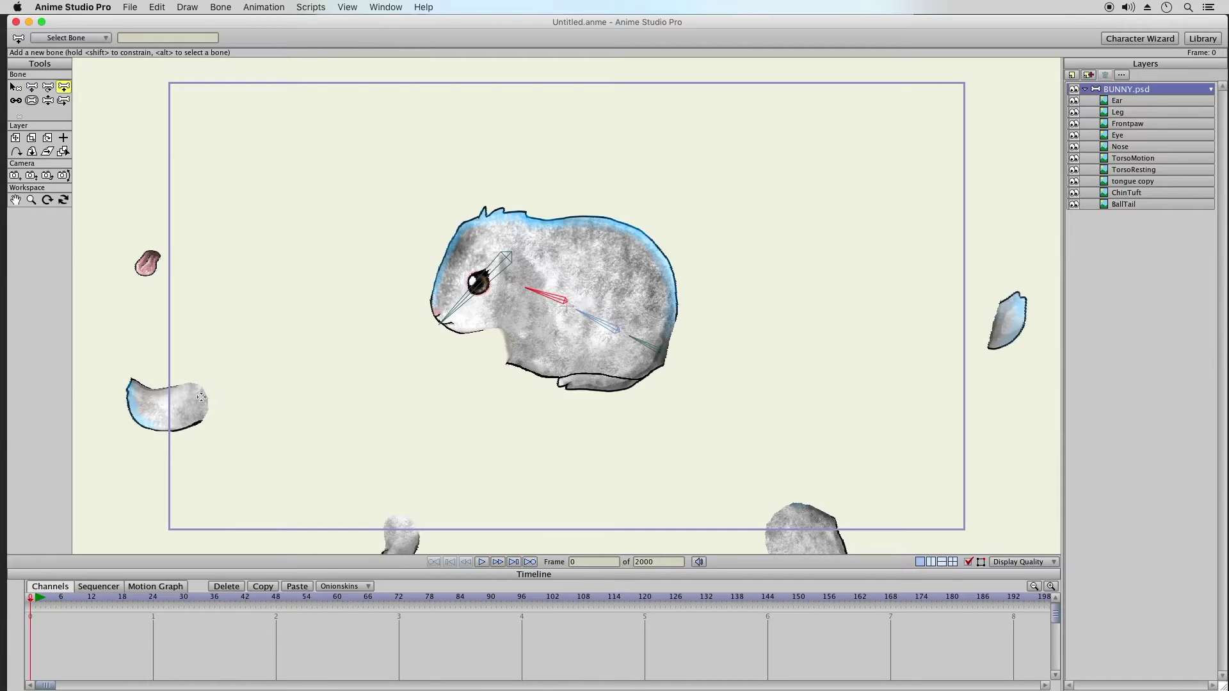
{"action": "left_click_drag", "start_coordinate": [208, 401], "coordinate": [119, 411]}
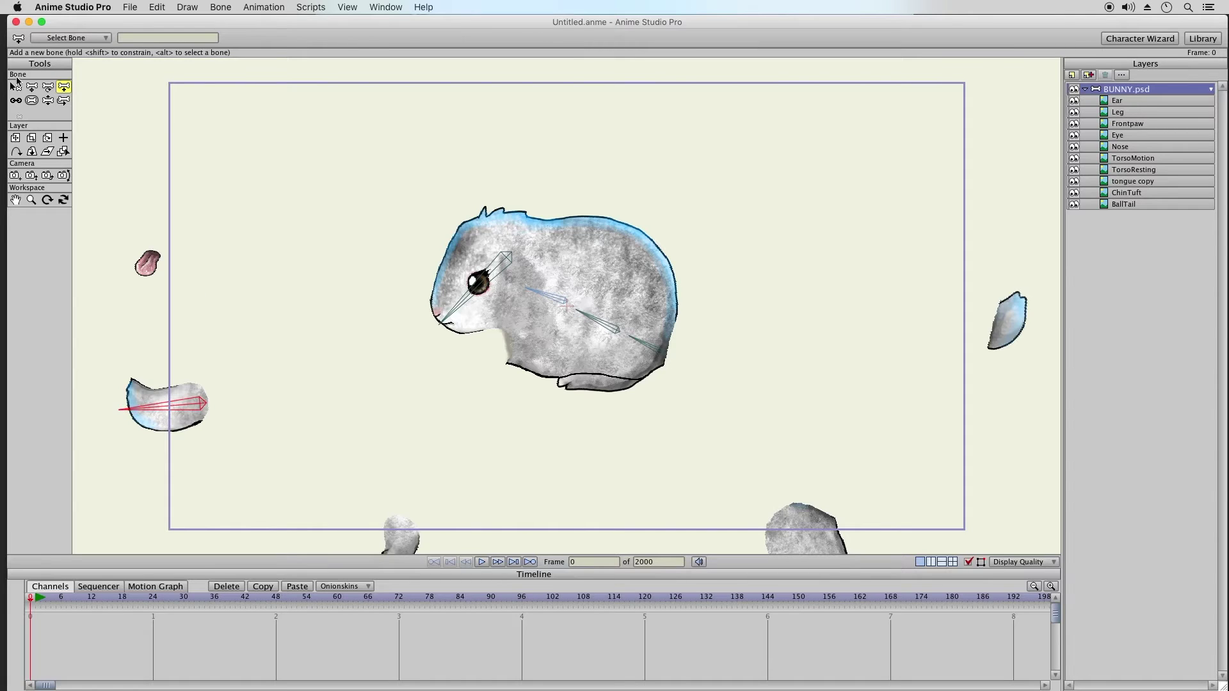
Draw a small bone down the detached tongue as a child of the head bone
{"action": "left_click", "coordinate": [15, 86]}
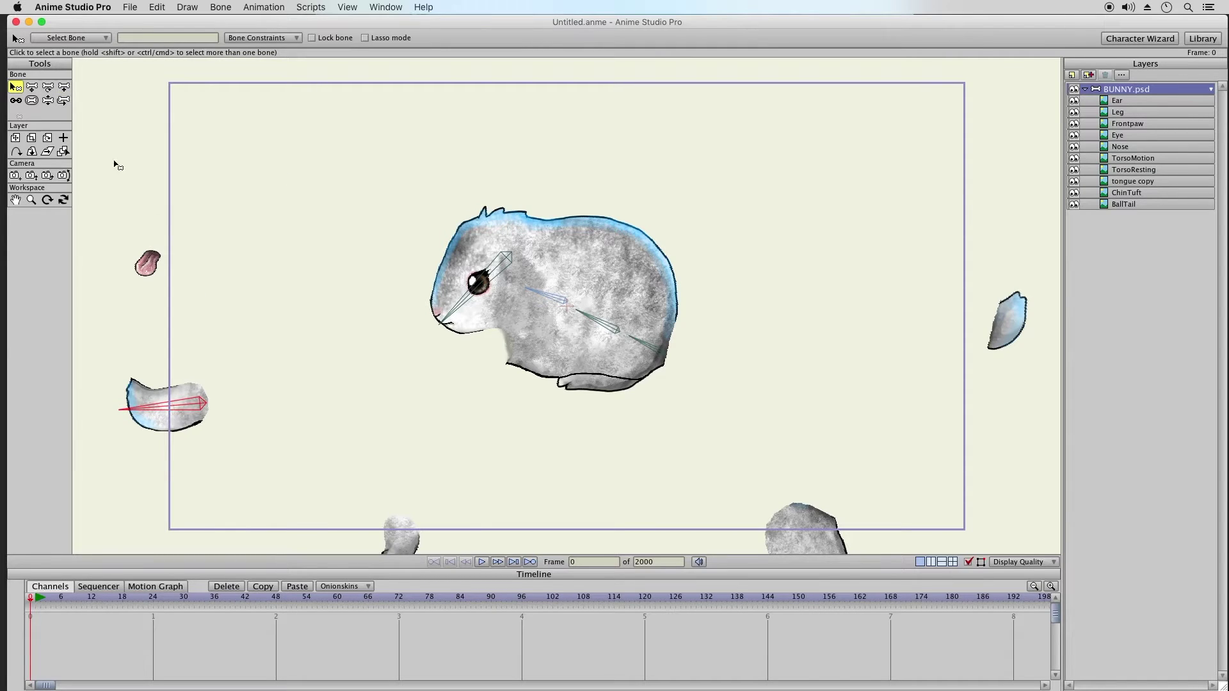
{"action": "left_click", "coordinate": [462, 300]}
{"action": "left_click", "coordinate": [63, 92]}
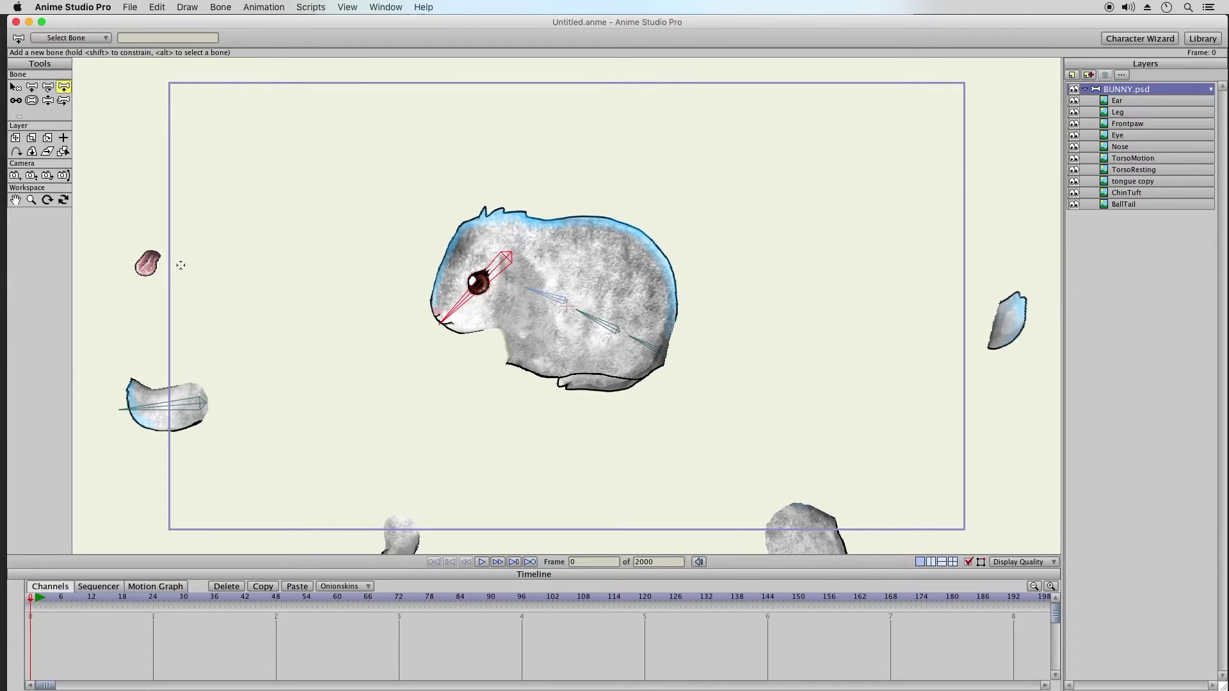
{"action": "left_click_drag", "start_coordinate": [157, 254], "coordinate": [139, 278]}
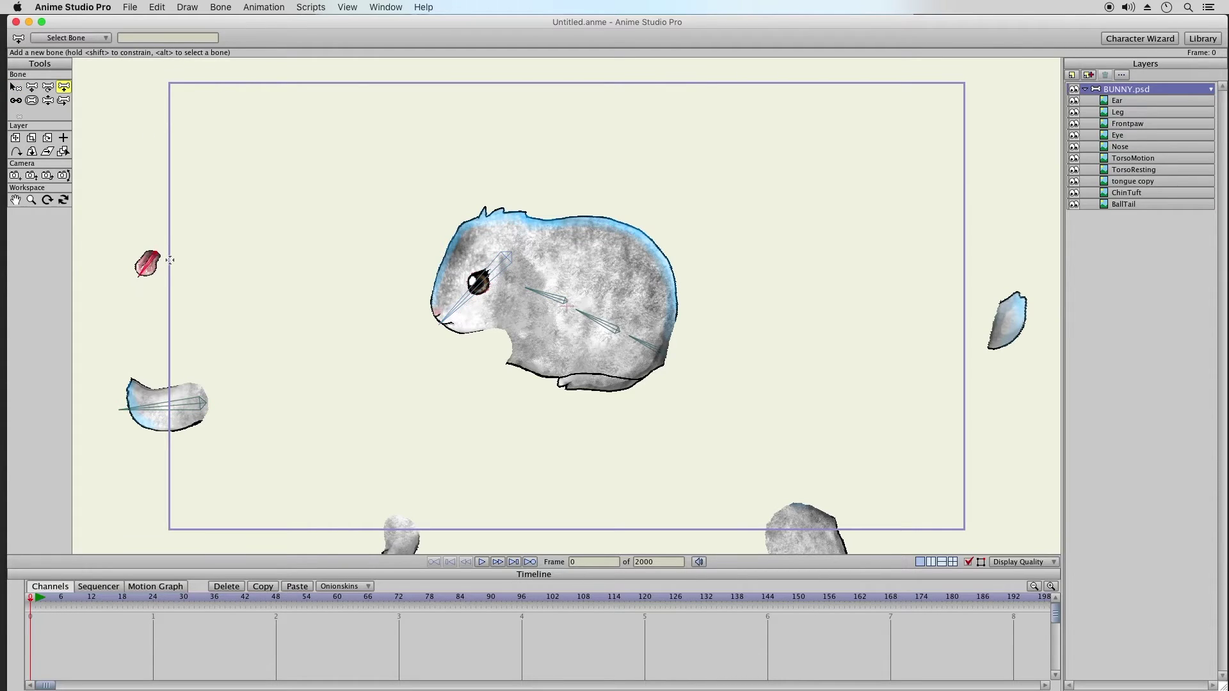
Draw a chain of bones down the detached ear to its pointed tip, parented to the head bone
{"action": "left_click", "coordinate": [16, 87]}
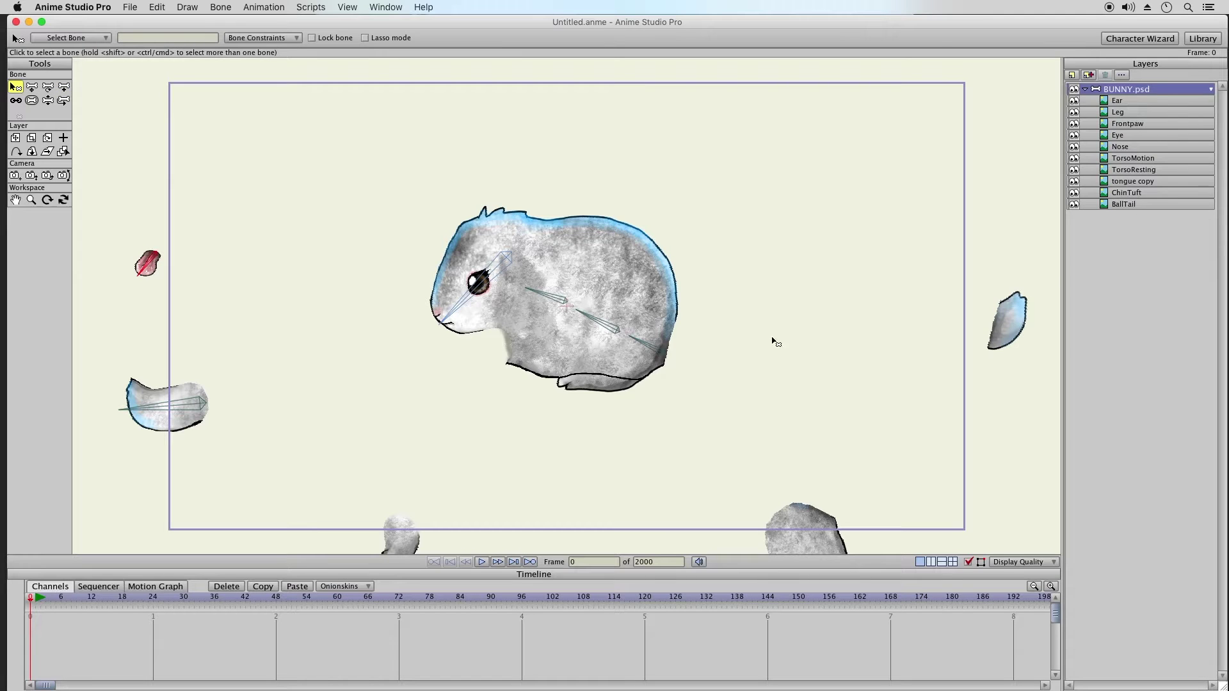
{"action": "left_click", "coordinate": [31, 200]}
{"action": "left_click_drag", "start_coordinate": [713, 384], "coordinate": [444, 352]}
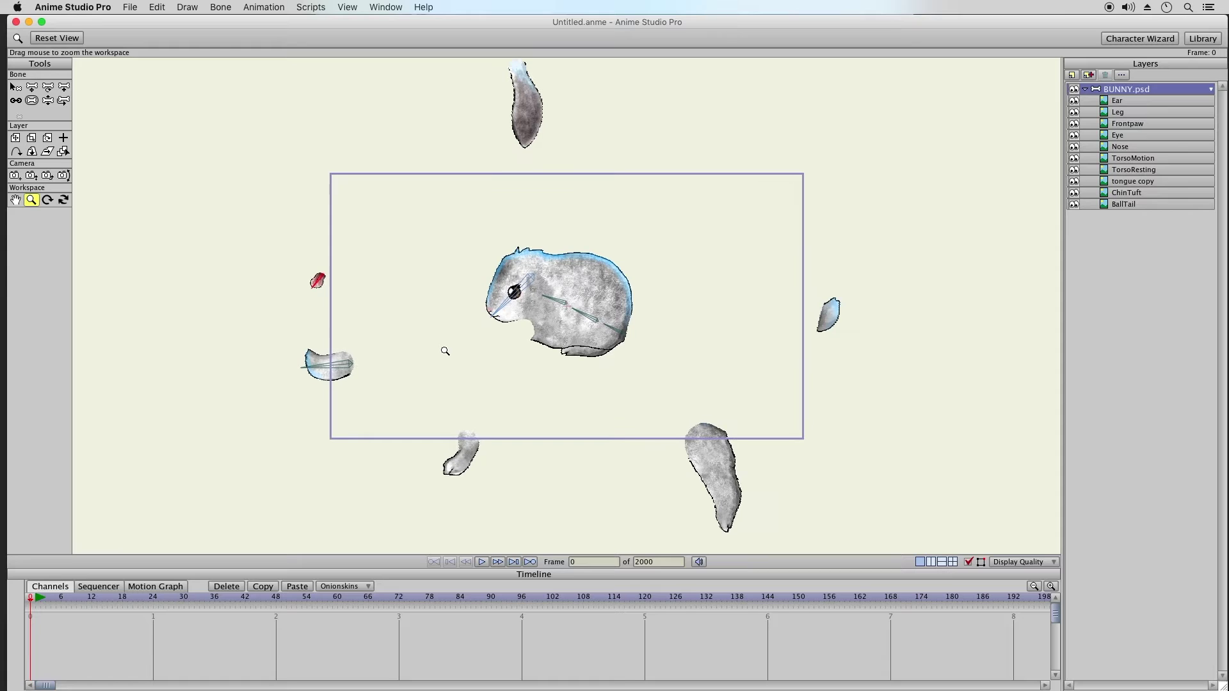
{"action": "left_click", "coordinate": [15, 87]}
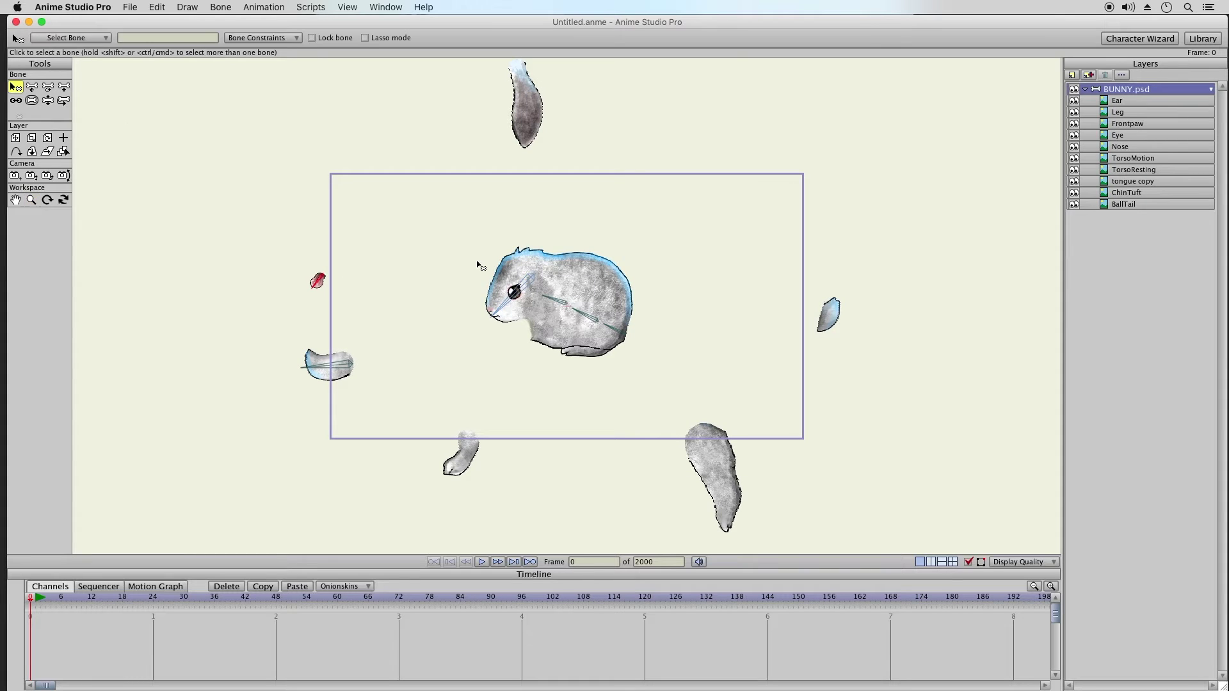
{"action": "left_click", "coordinate": [530, 283]}
{"action": "left_click", "coordinate": [63, 87]}
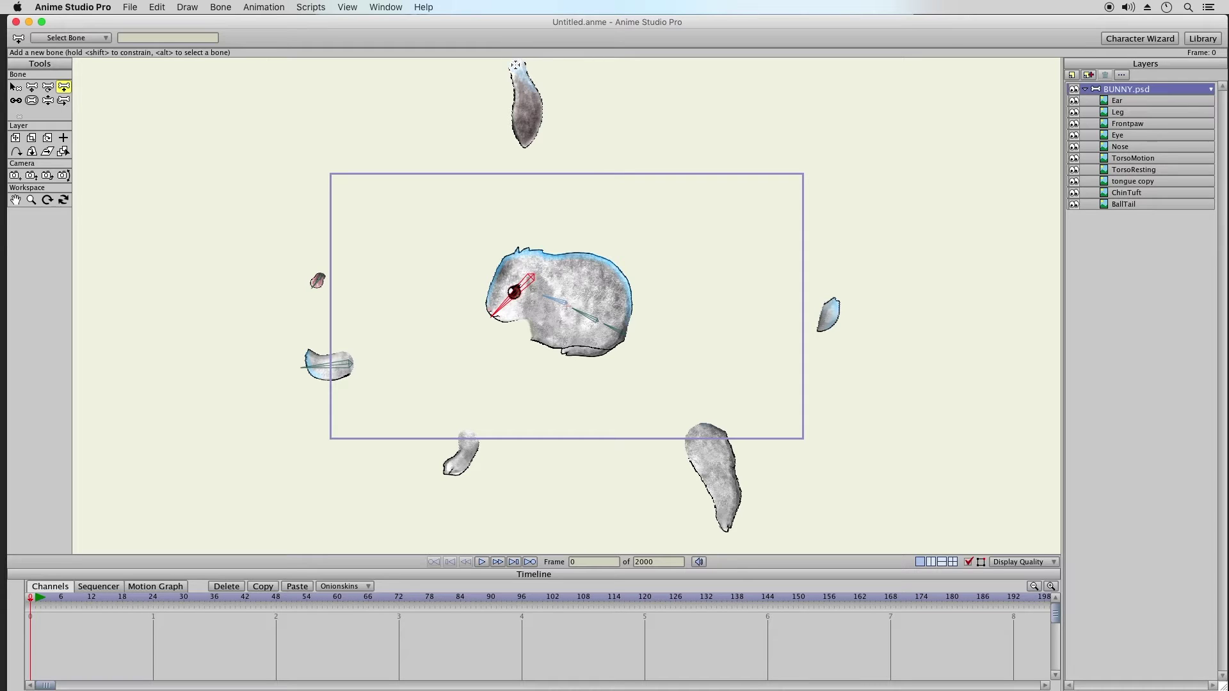
{"action": "left_click_drag", "start_coordinate": [516, 64], "coordinate": [526, 146]}
Try to start a front paw bone parented to the front spine bone, and undo it
{"action": "left_click", "coordinate": [15, 86]}
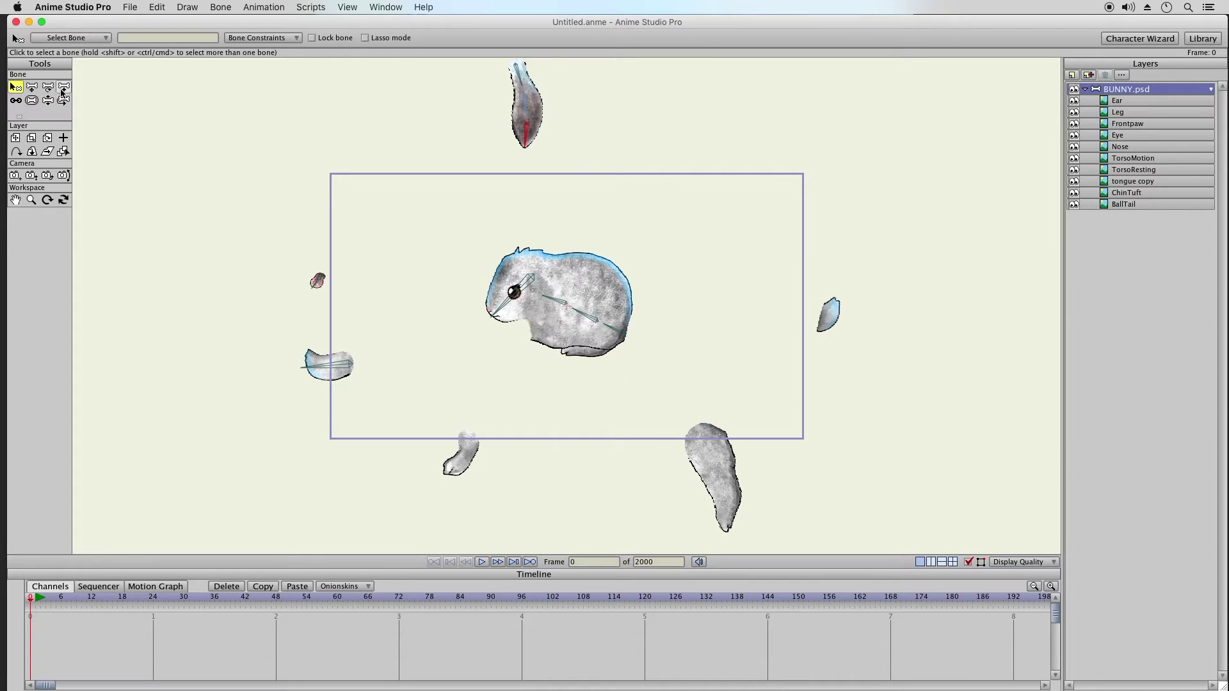
{"action": "left_click", "coordinate": [64, 90]}
{"action": "left_click", "coordinate": [16, 87]}
{"action": "left_click", "coordinate": [555, 302]}
{"action": "left_click", "coordinate": [63, 87]}
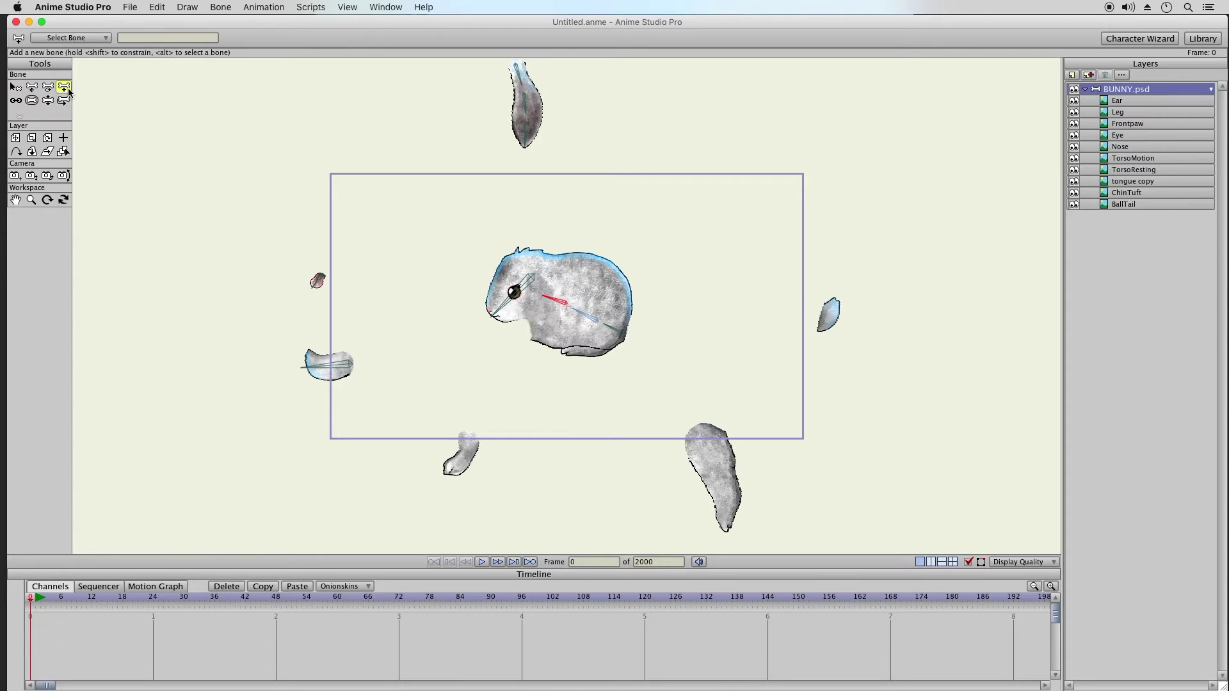
{"action": "left_click", "coordinate": [471, 431]}
{"action": "left_click", "coordinate": [15, 87]}
{"action": "left_click", "coordinate": [160, 7]}
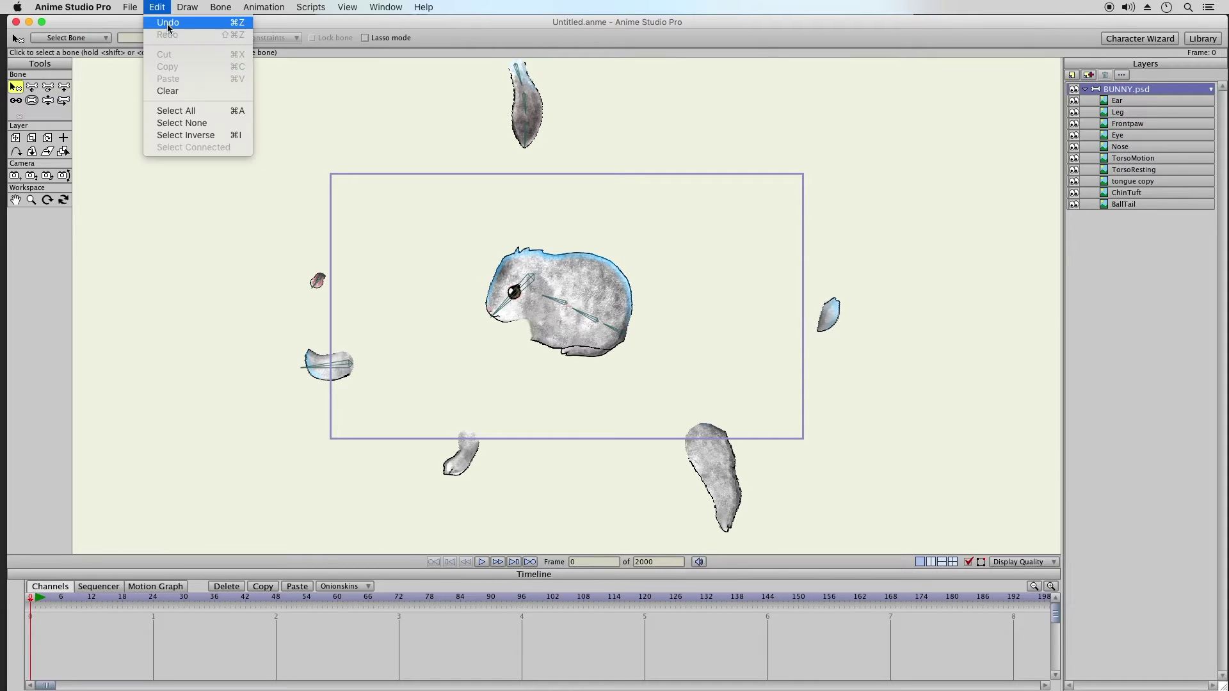
{"action": "left_click", "coordinate": [167, 24]}
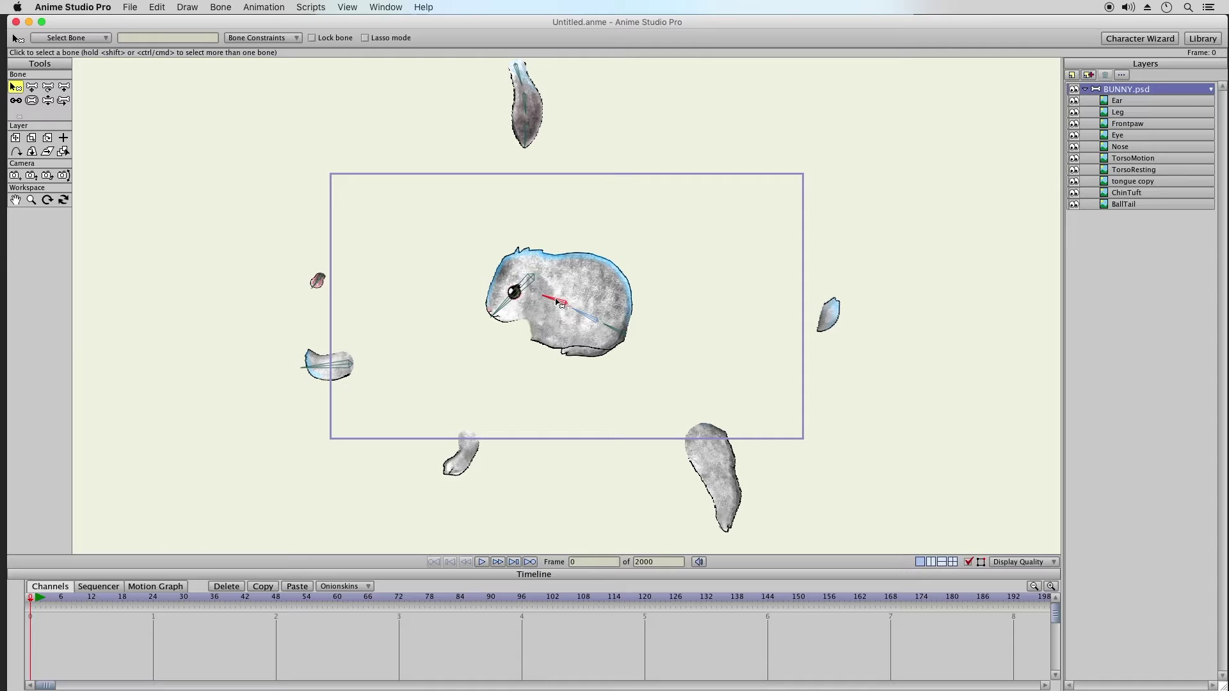
Draw a chain of bones from the upper end of the detached front paw to its toes, parented to the front spine bone
{"action": "left_click", "coordinate": [63, 87]}
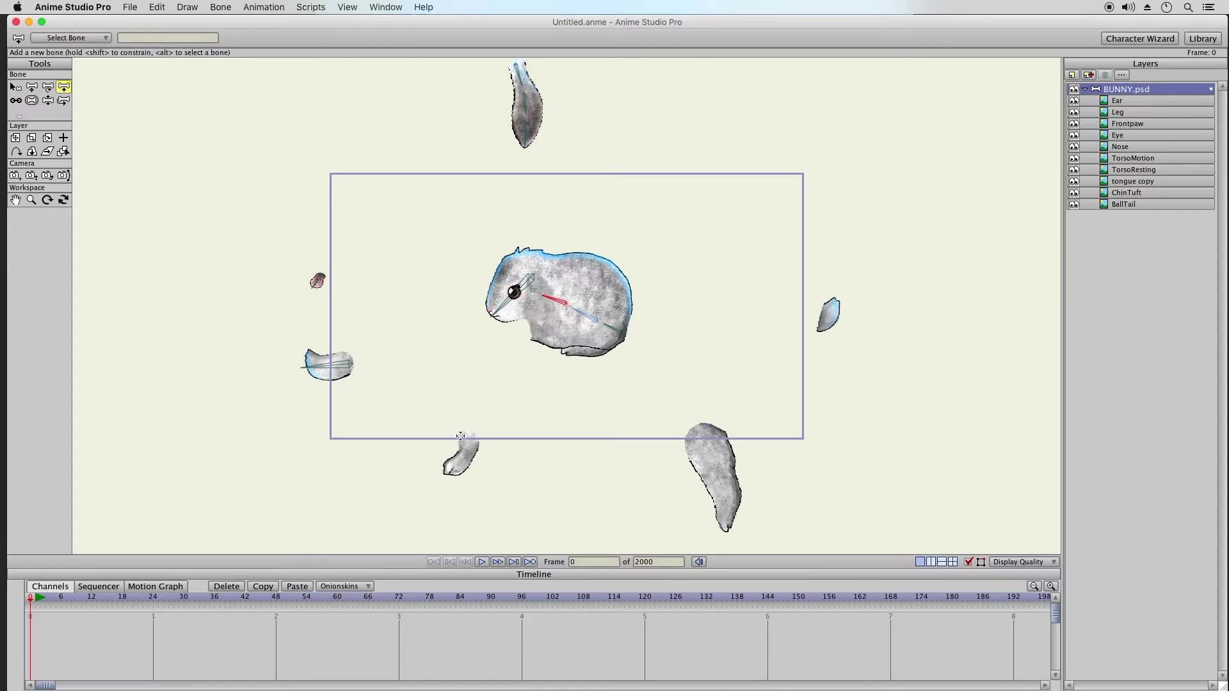
{"action": "left_click", "coordinate": [469, 447]}
{"action": "left_click_drag", "start_coordinate": [470, 446], "coordinate": [444, 474]}
Draw a thigh bone in the upper part of the detached leg, parented to the rearmost spine bone, and shorten it slightly
{"action": "left_click", "coordinate": [15, 87]}
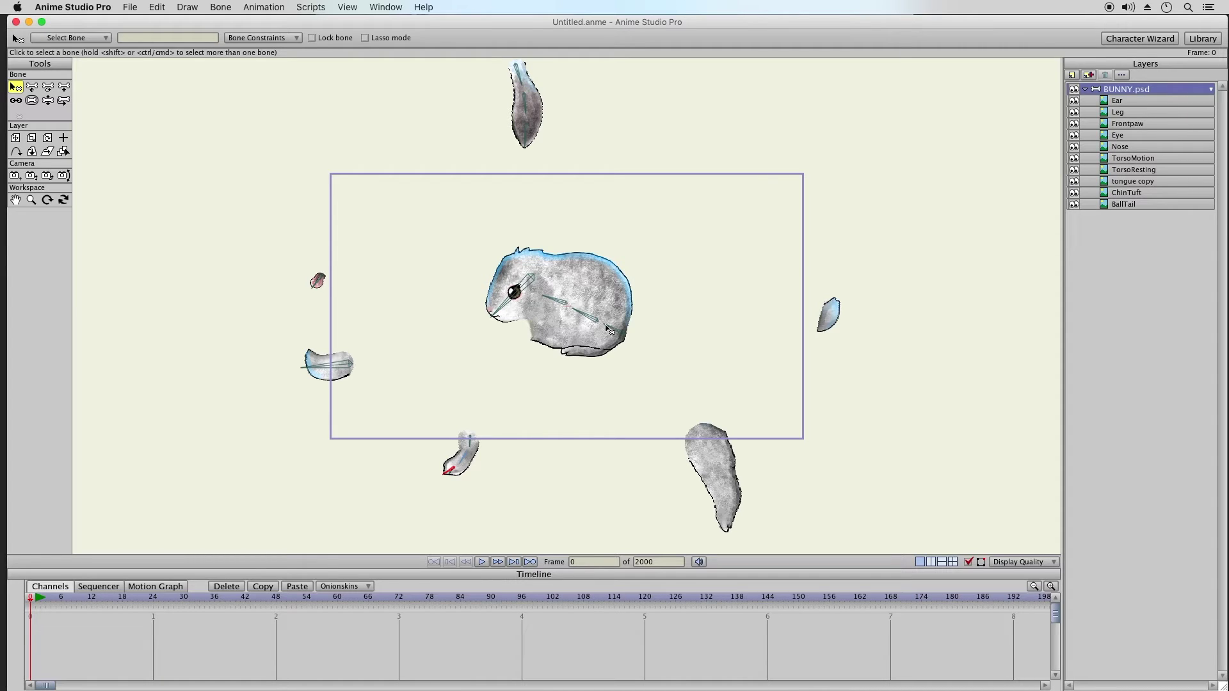
{"action": "left_click", "coordinate": [614, 332]}
{"action": "left_click", "coordinate": [63, 87]}
{"action": "left_click_drag", "start_coordinate": [697, 430], "coordinate": [718, 476]}
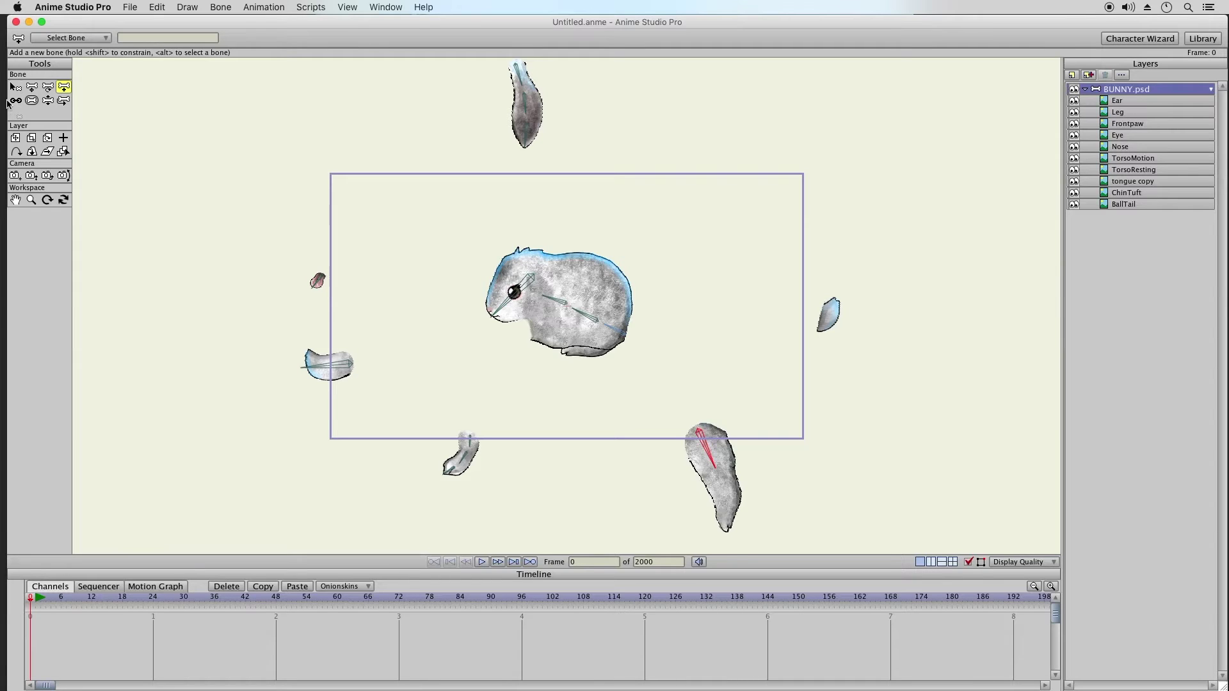
{"action": "left_click", "coordinate": [15, 86]}
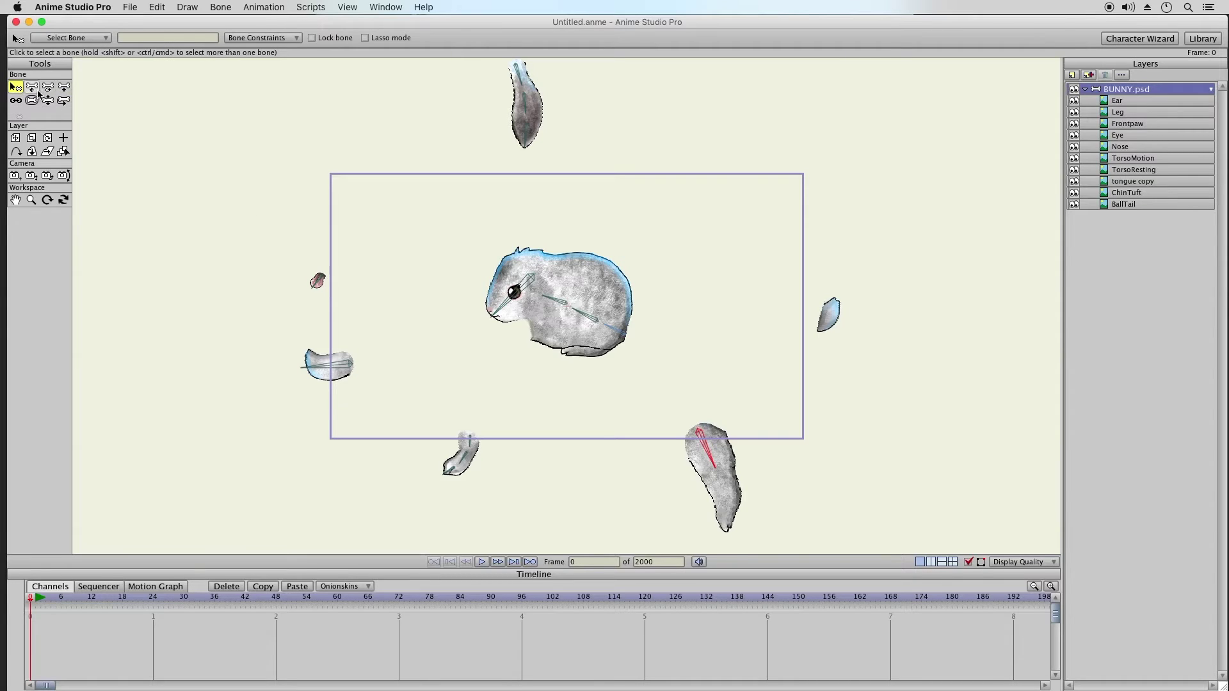
{"action": "left_click", "coordinate": [31, 88]}
{"action": "left_click_drag", "start_coordinate": [714, 467], "coordinate": [711, 460]}
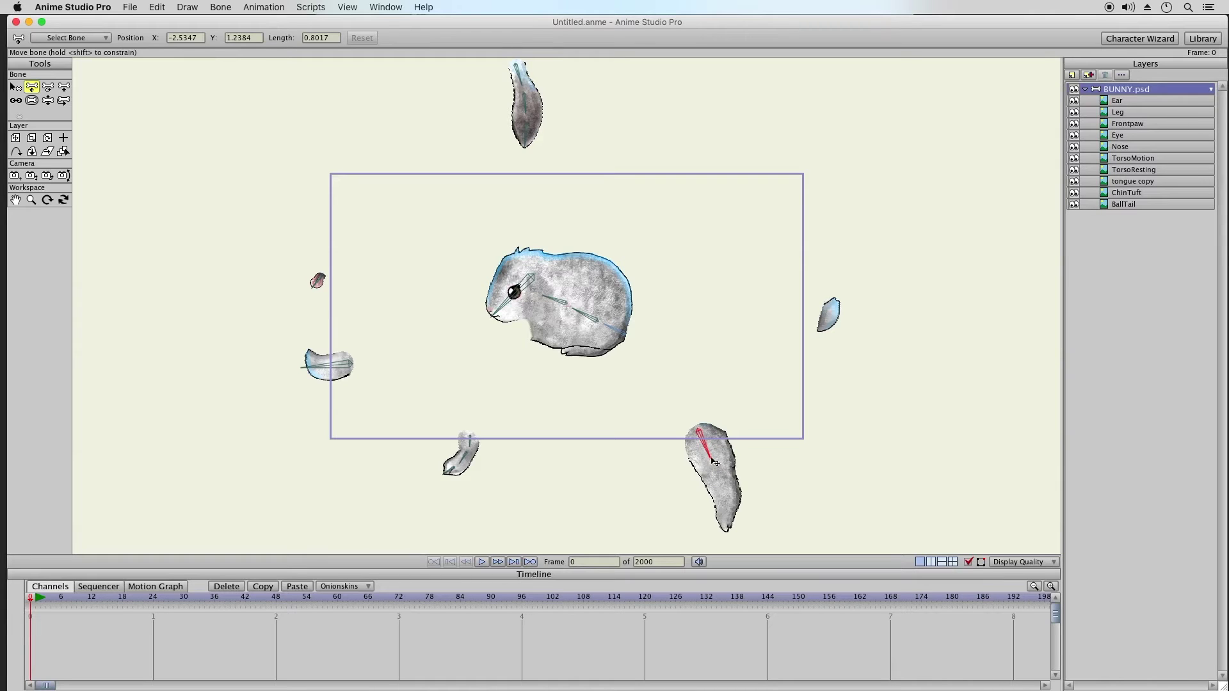
Try to add a second leg bone below the thigh bone, and undo it
{"action": "left_click", "coordinate": [64, 87]}
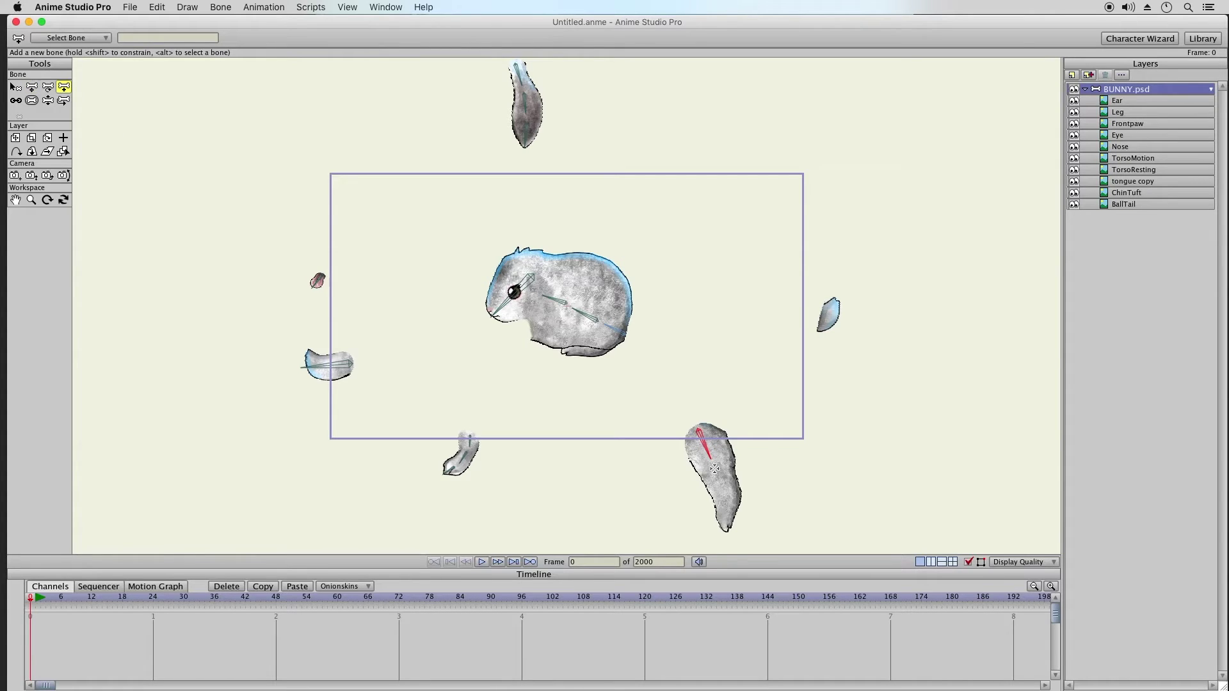
{"action": "left_click_drag", "start_coordinate": [714, 468], "coordinate": [720, 480]}
{"action": "left_click", "coordinate": [157, 7]}
{"action": "left_click", "coordinate": [170, 24]}
{"action": "left_click", "coordinate": [160, 8]}
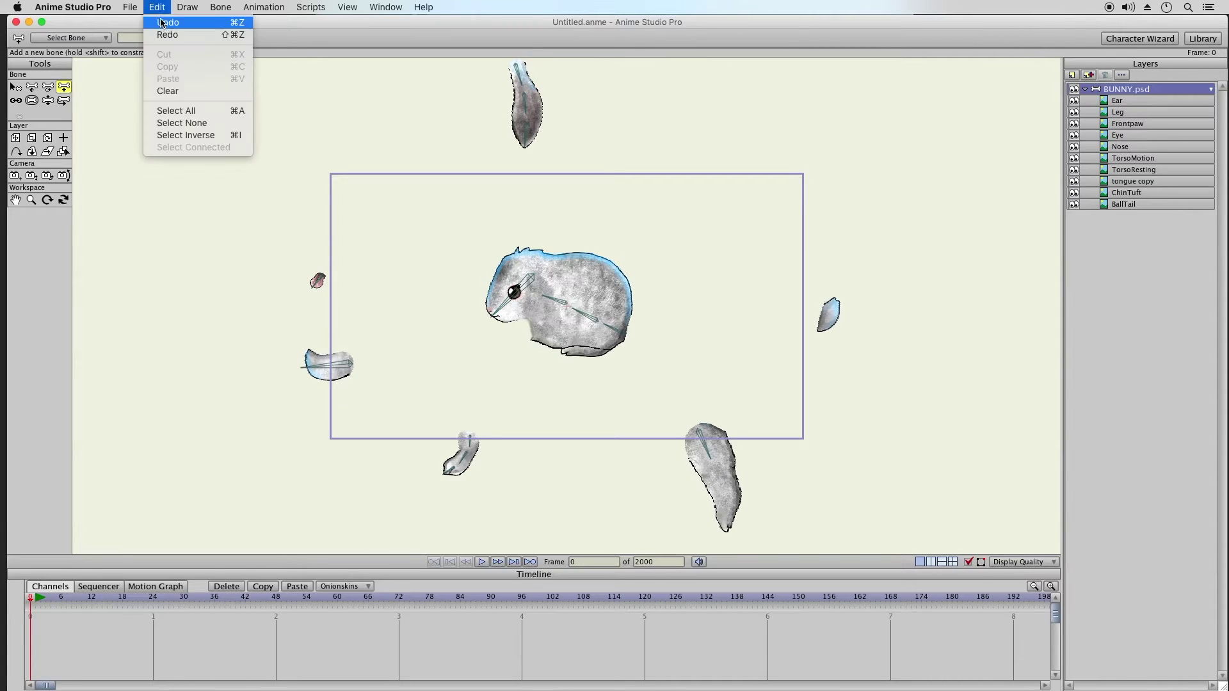
{"action": "left_click", "coordinate": [161, 24]}
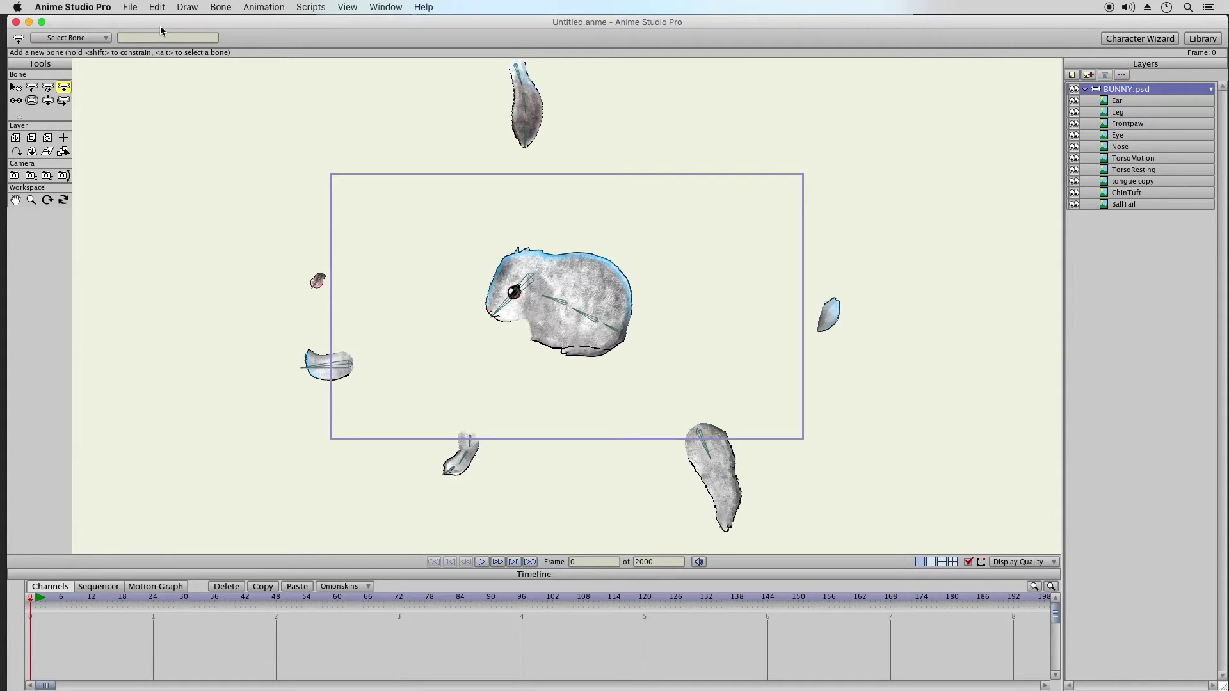
{"action": "left_click", "coordinate": [156, 8]}
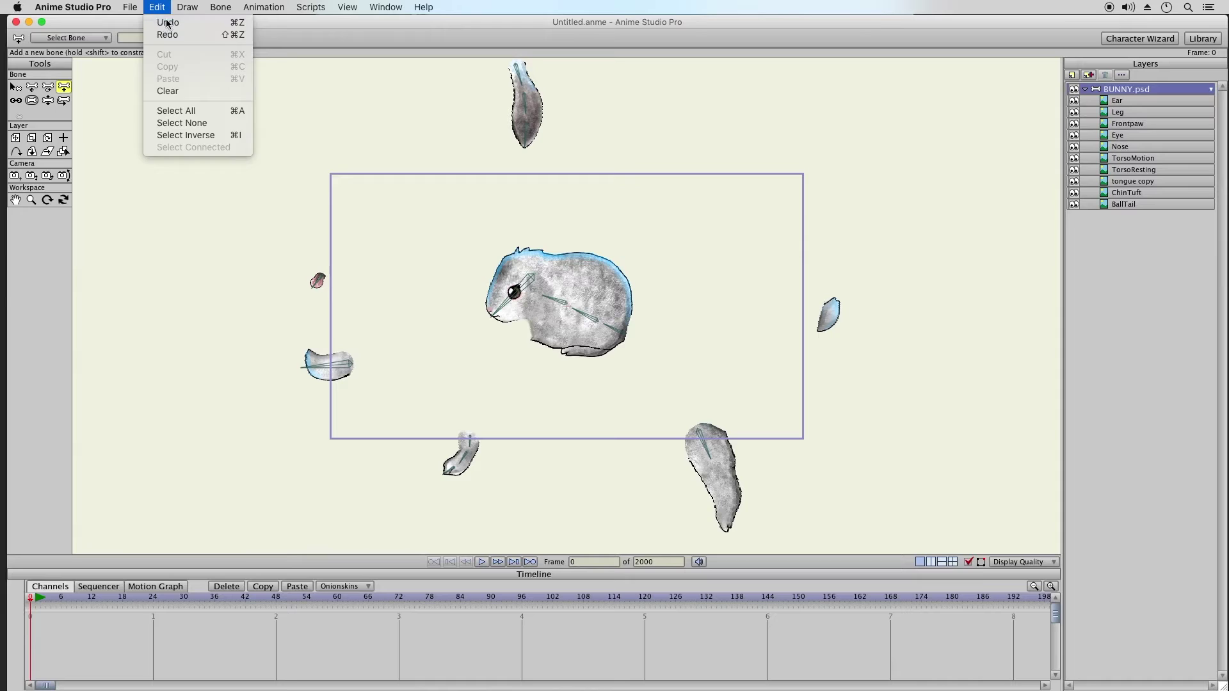
{"action": "left_click", "coordinate": [170, 26]}
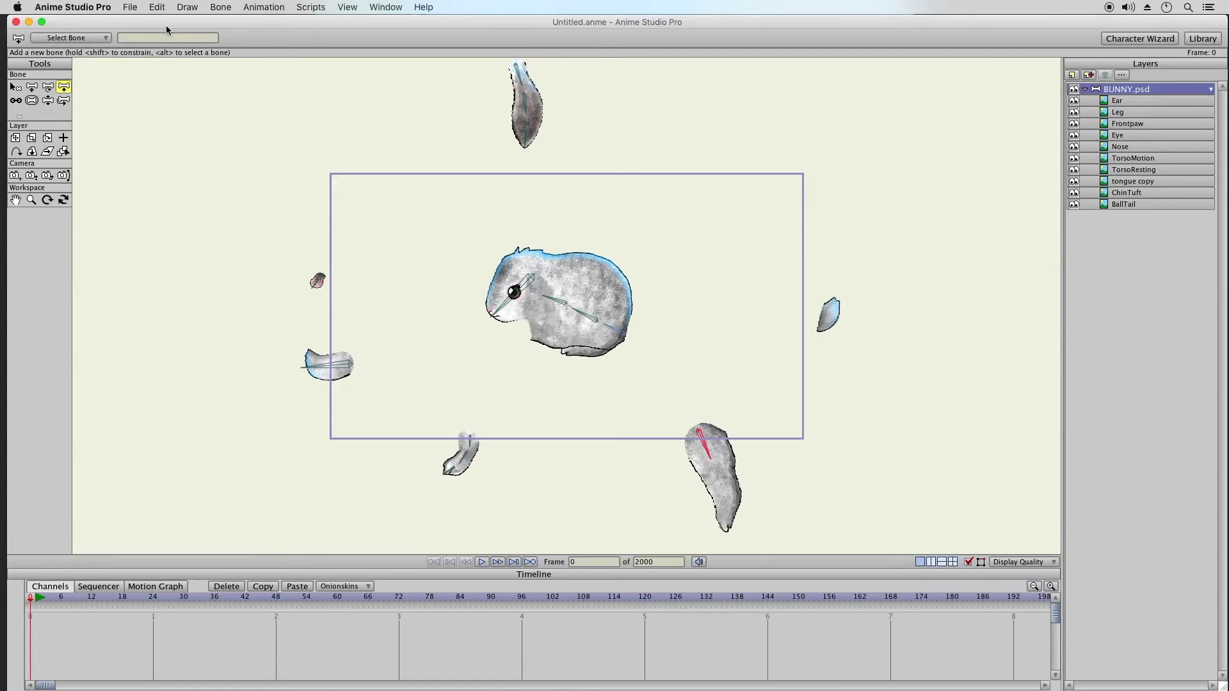
Extend the leg's bone chain from below the thigh bone down to the tip of the foot
{"action": "left_click", "coordinate": [14, 86]}
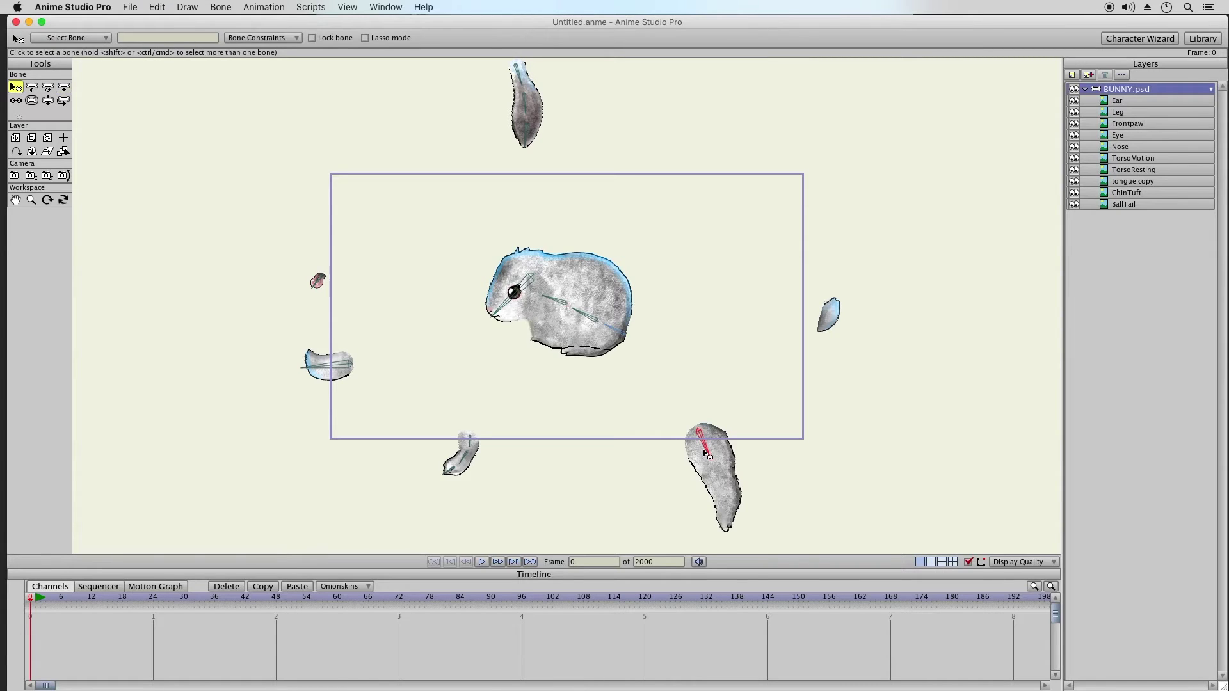
{"action": "left_click", "coordinate": [64, 86]}
{"action": "left_click_drag", "start_coordinate": [713, 468], "coordinate": [726, 532]}
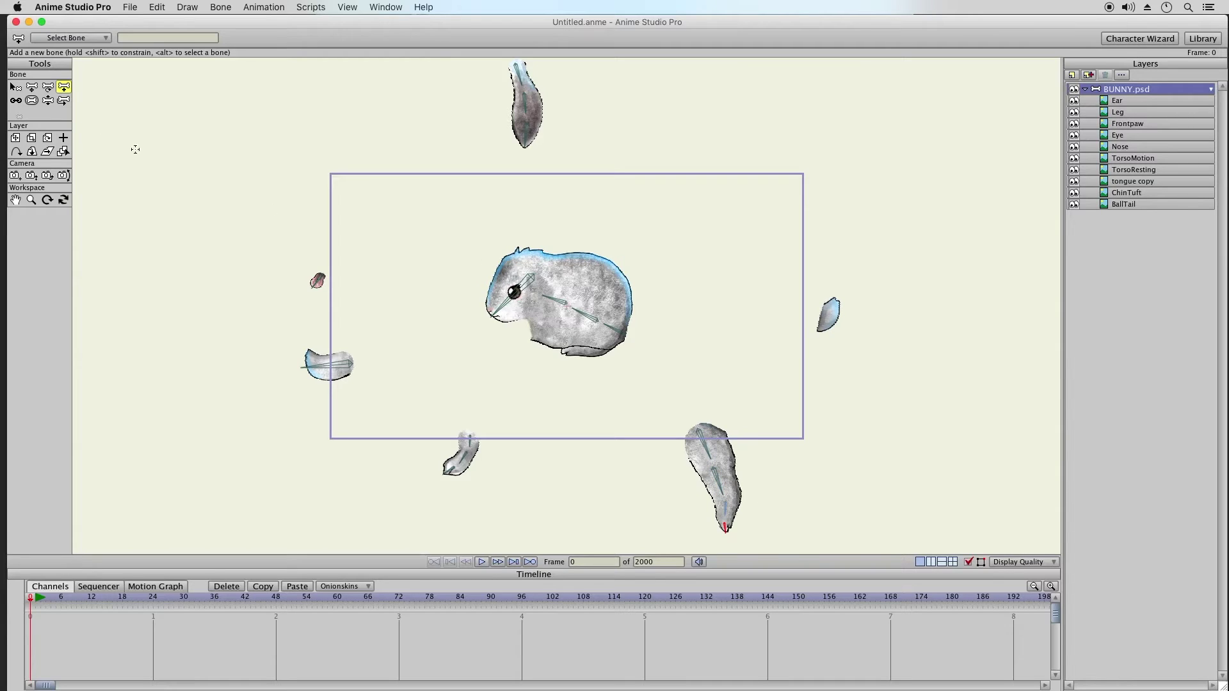
Draw a bone along the detached tail from its lower end to its tip, parented to the rearmost spine bone
{"action": "left_click", "coordinate": [16, 87]}
{"action": "left_click", "coordinate": [614, 328]}
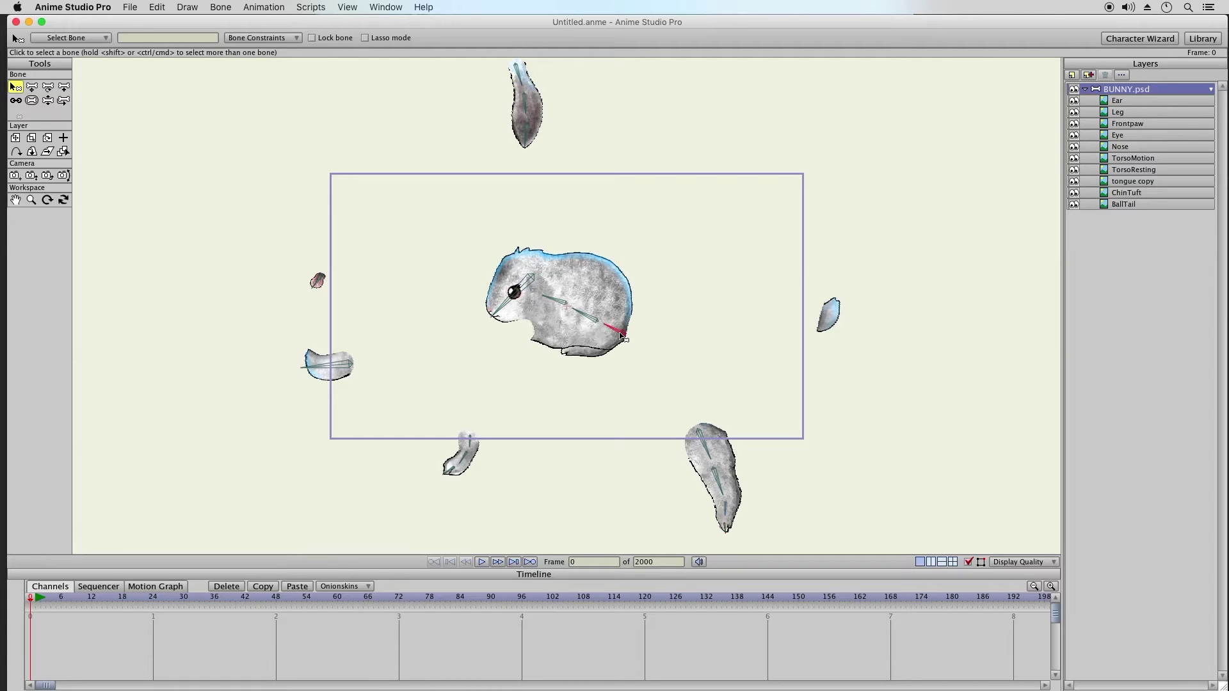
{"action": "left_click", "coordinate": [63, 87]}
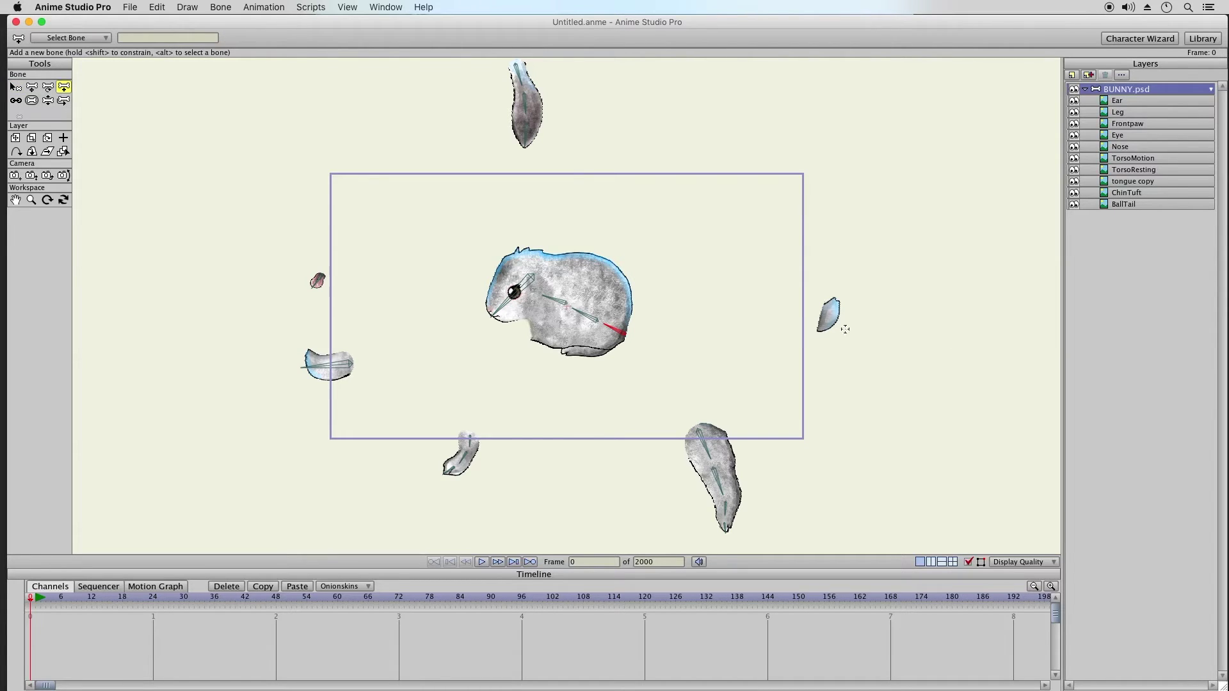
{"action": "left_click_drag", "start_coordinate": [819, 329], "coordinate": [837, 301]}
{"action": "left_click", "coordinate": [15, 87]}
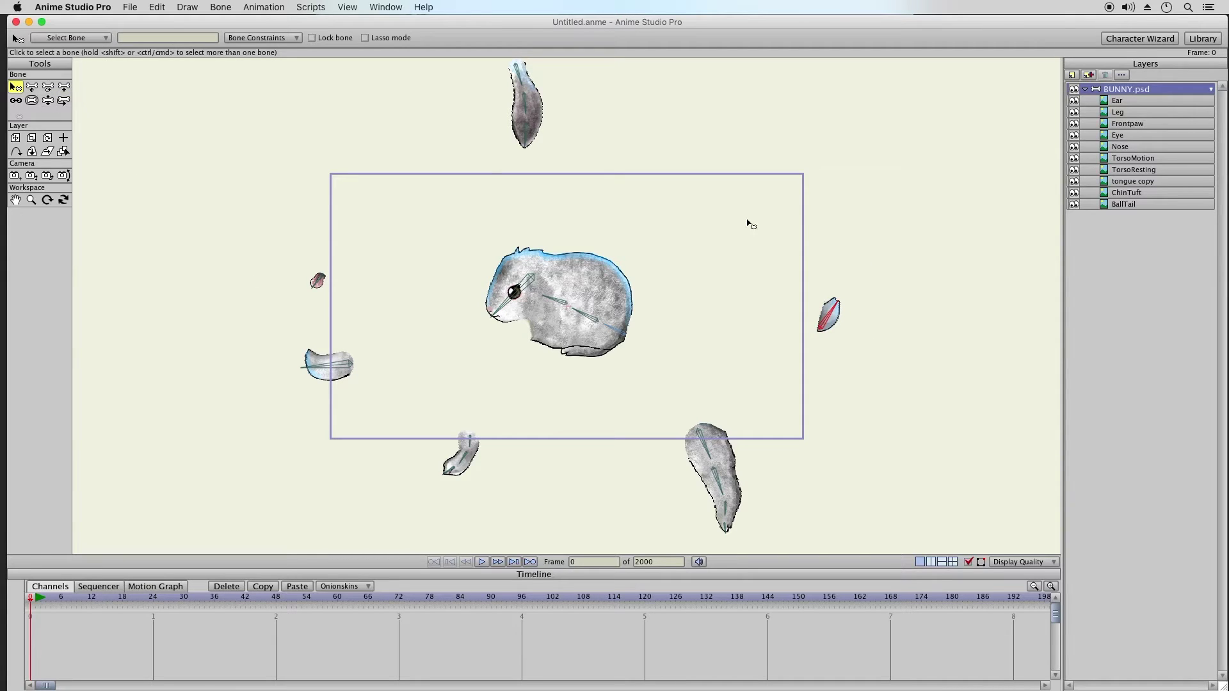
Offset the tongue bone onto the bunny's mouth and the chin tuft bones to just beneath the head
{"action": "left_click", "coordinate": [62, 102]}
{"action": "left_click_drag", "start_coordinate": [324, 282], "coordinate": [503, 314]}
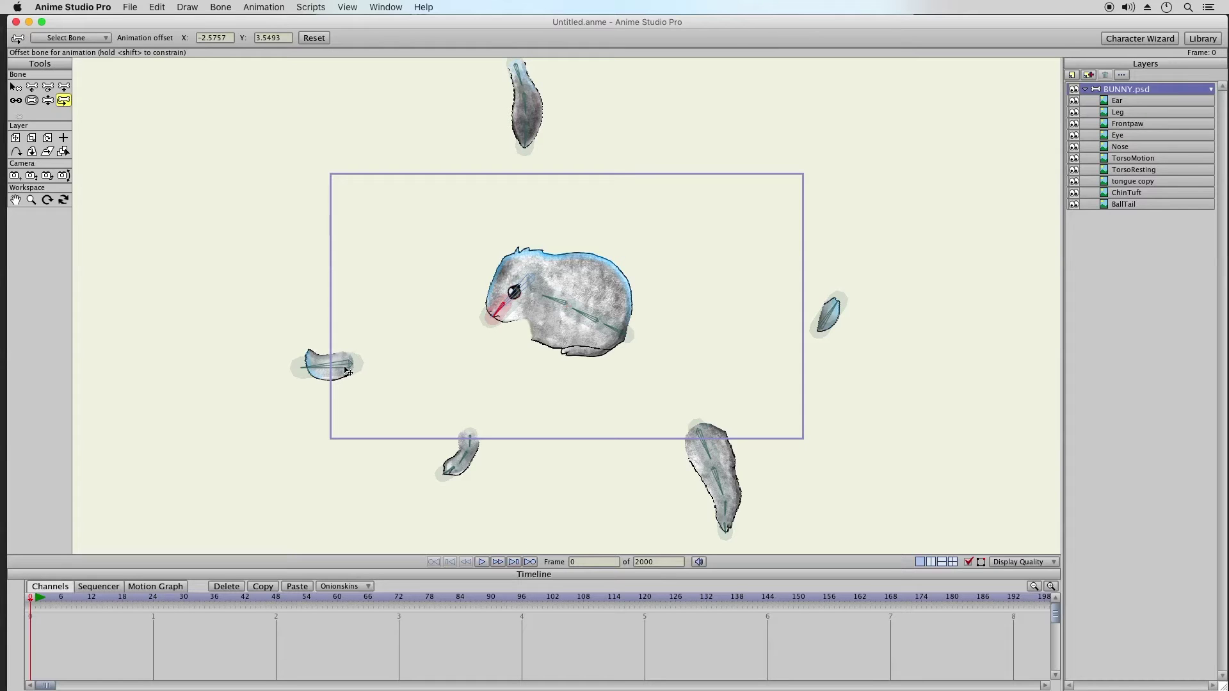
{"action": "left_click_drag", "start_coordinate": [345, 366], "coordinate": [543, 334]}
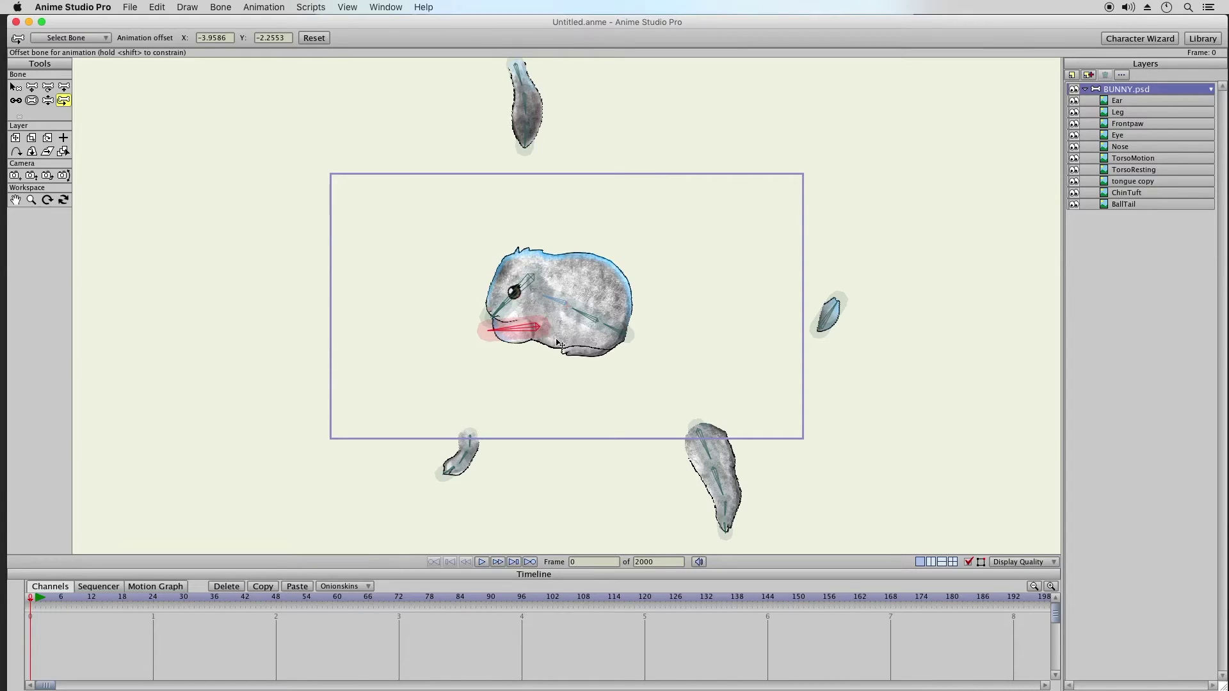
Offset the front paw and leg bones onto the front and rear of the body, and bring the tail bone near the rump
{"action": "left_click_drag", "start_coordinate": [468, 452], "coordinate": [538, 332]}
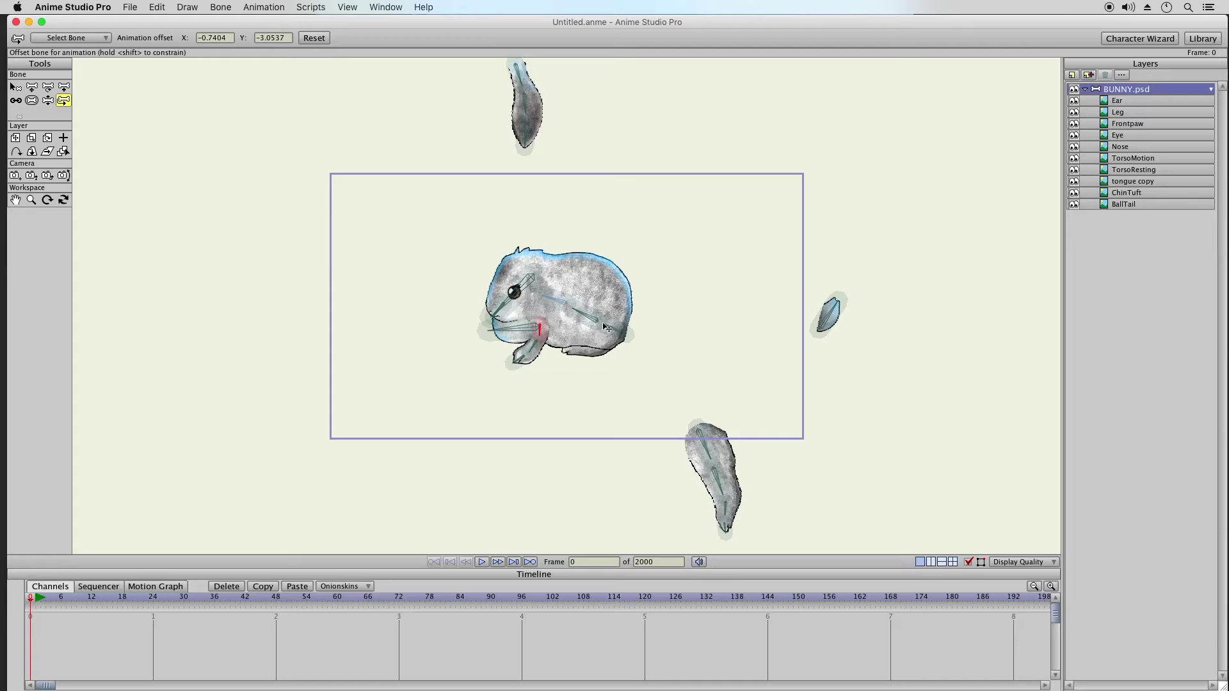
{"action": "left_click_drag", "start_coordinate": [710, 453], "coordinate": [818, 326]}
{"action": "left_click_drag", "start_coordinate": [832, 325], "coordinate": [664, 334]}
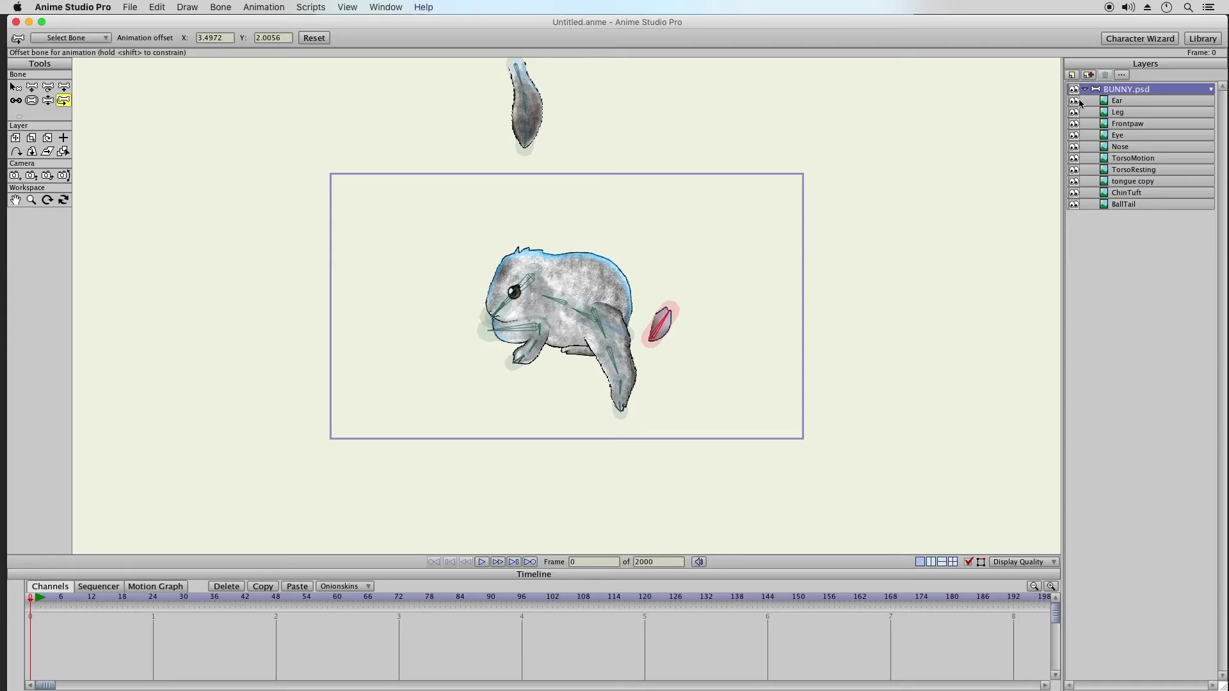
Offset the ear bone chain onto the bunny's head and move the tail bone against the rump
{"action": "left_click", "coordinate": [1121, 102]}
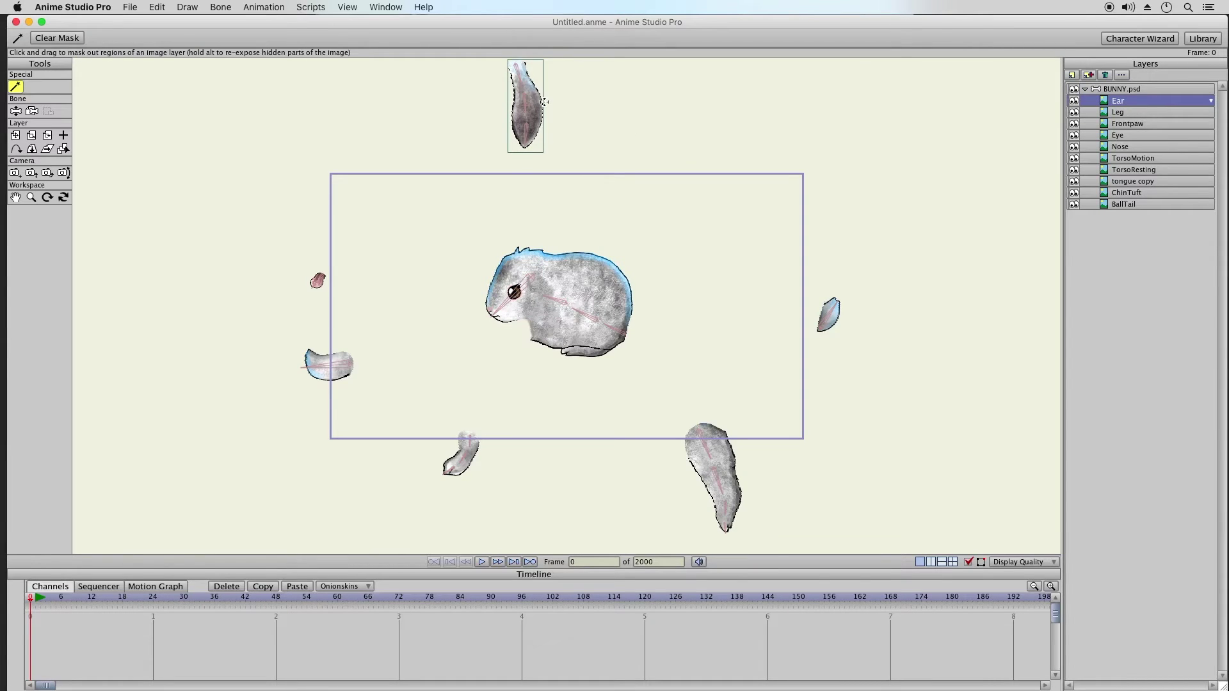
{"action": "left_click", "coordinate": [1128, 90]}
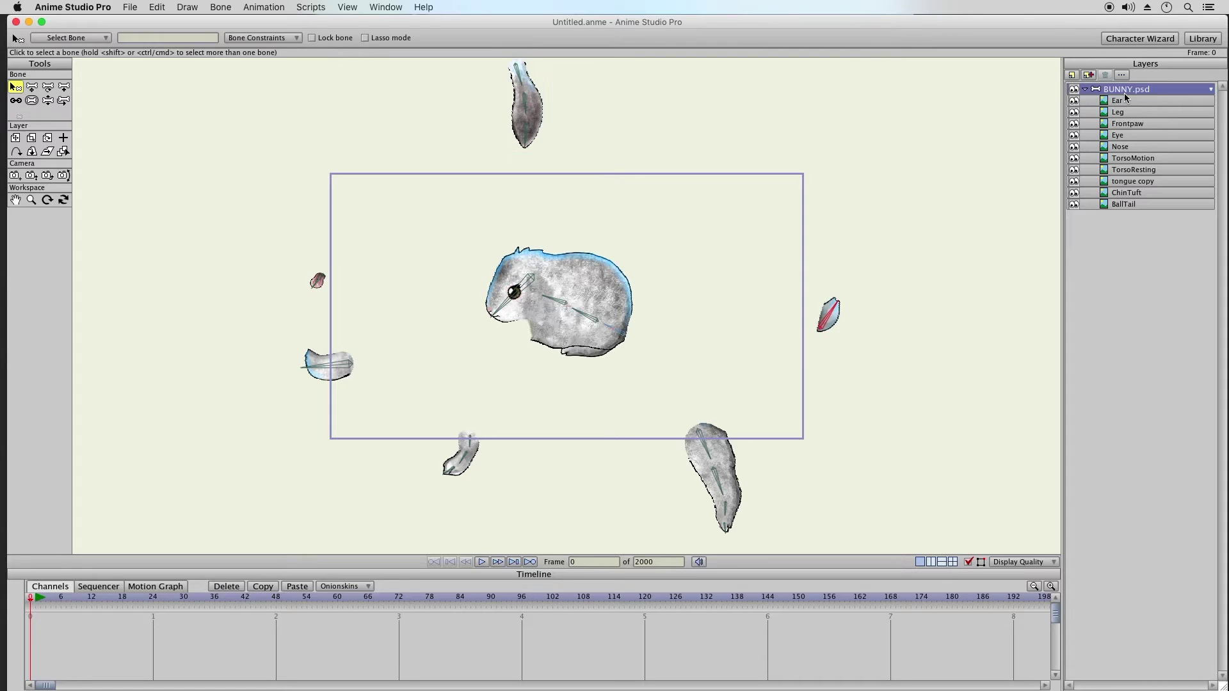
{"action": "left_click", "coordinate": [63, 101]}
{"action": "left_click_drag", "start_coordinate": [517, 72], "coordinate": [553, 281]}
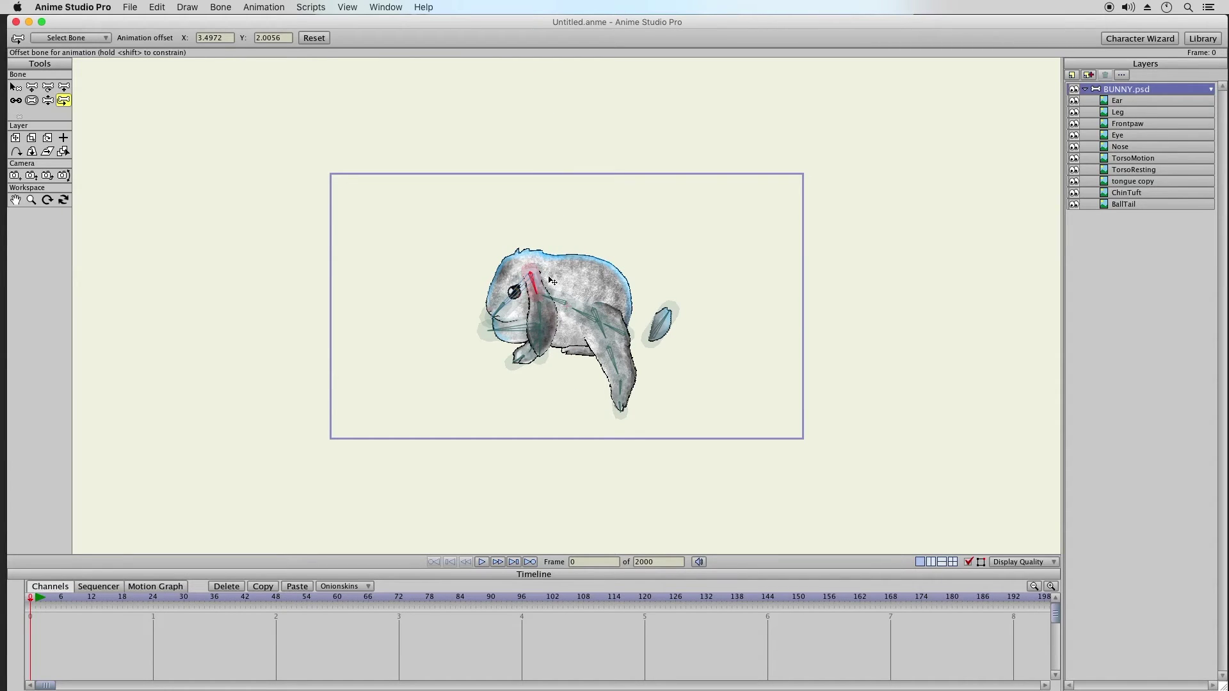
{"action": "left_click_drag", "start_coordinate": [661, 331], "coordinate": [632, 335]}
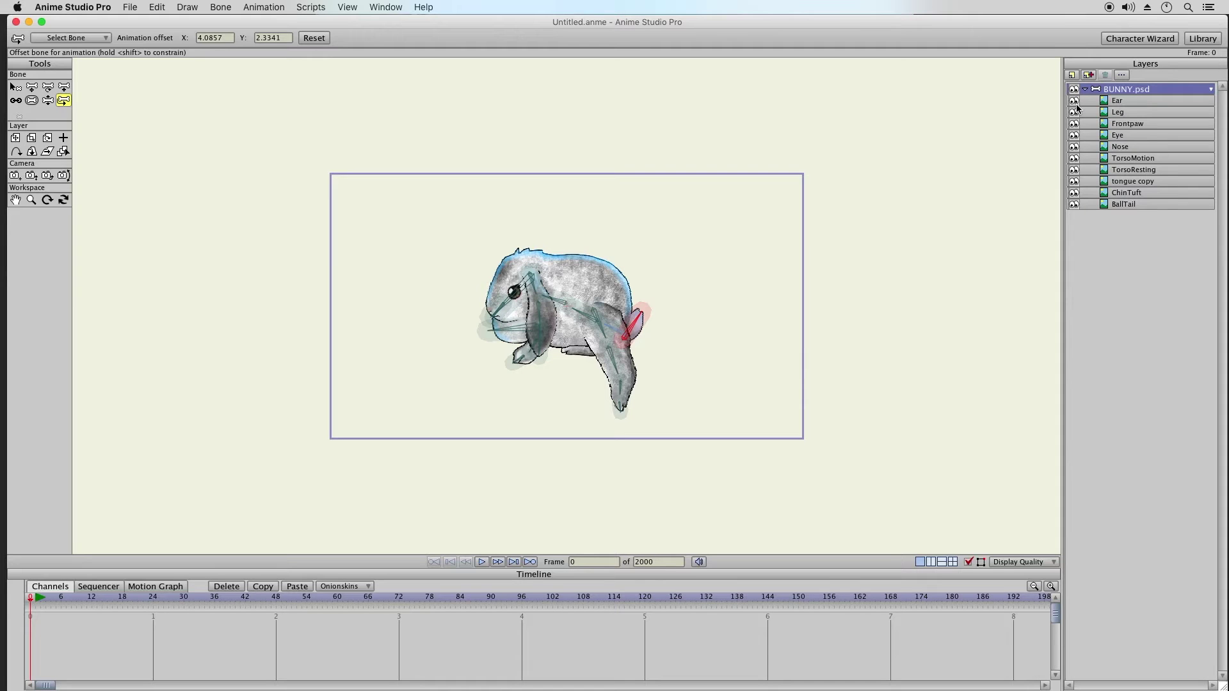
Examine which detached body part each layer of the BUNNY.psd group holds and where it sits
{"action": "left_click", "coordinate": [1124, 137]}
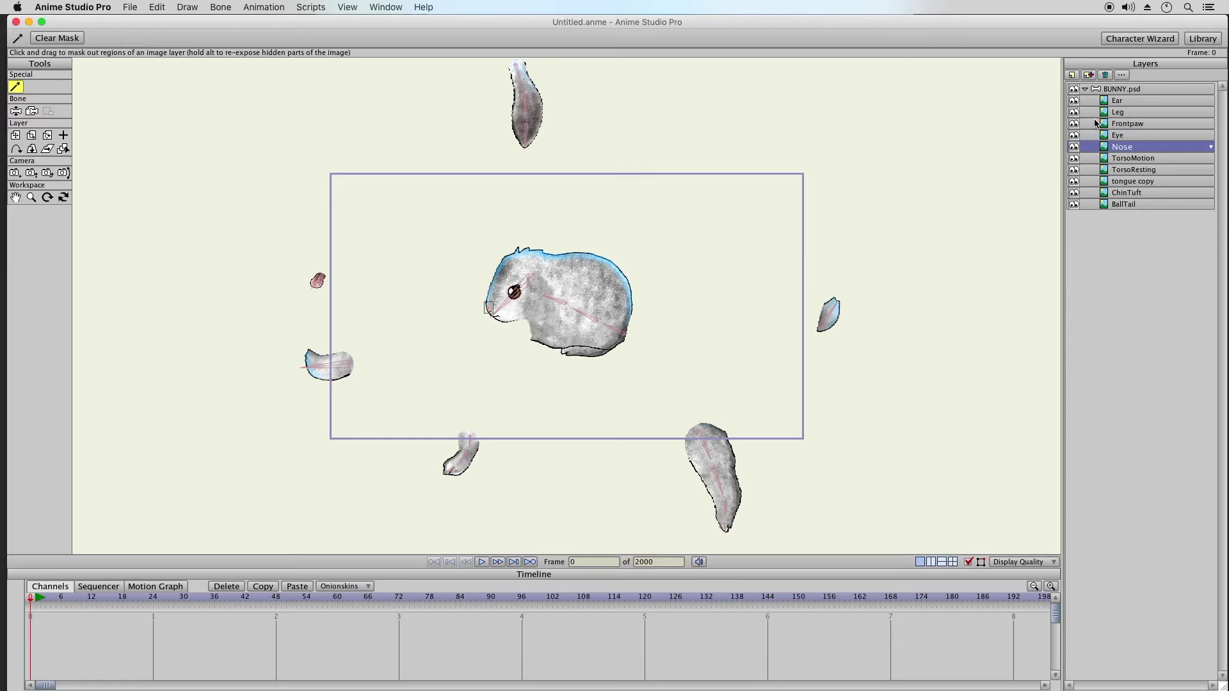
{"action": "left_click", "coordinate": [1122, 102]}
{"action": "left_click", "coordinate": [1125, 113]}
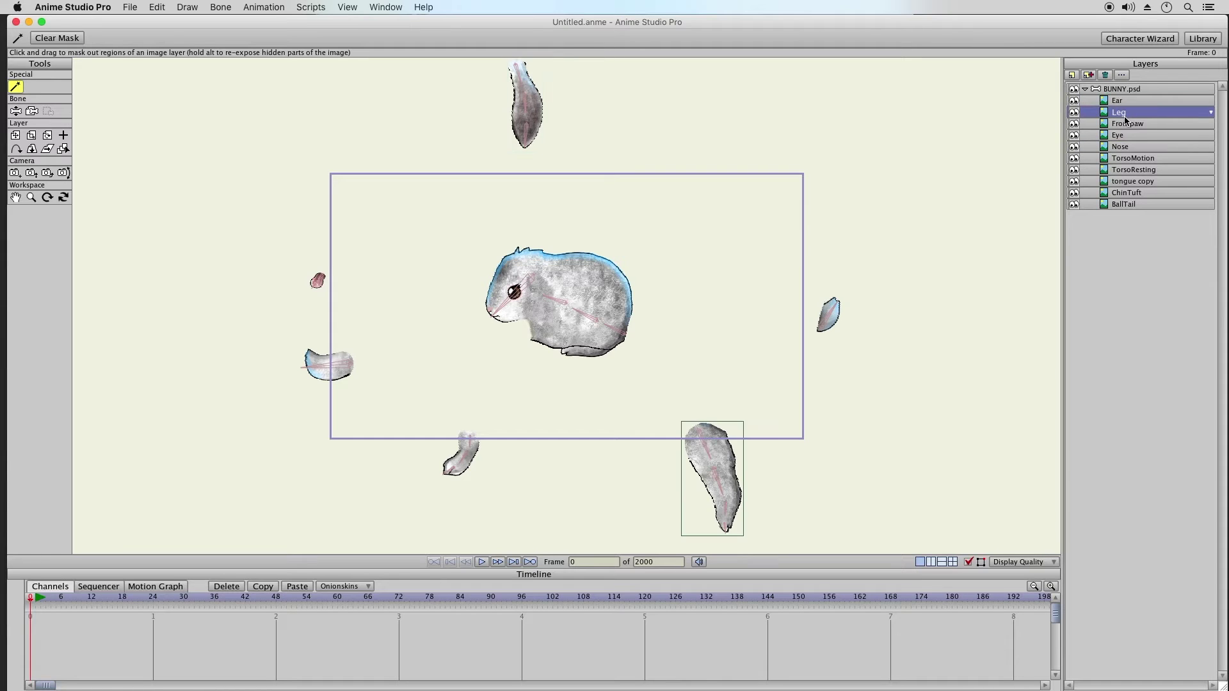
{"action": "left_click", "coordinate": [1136, 148]}
{"action": "left_click", "coordinate": [1136, 159]}
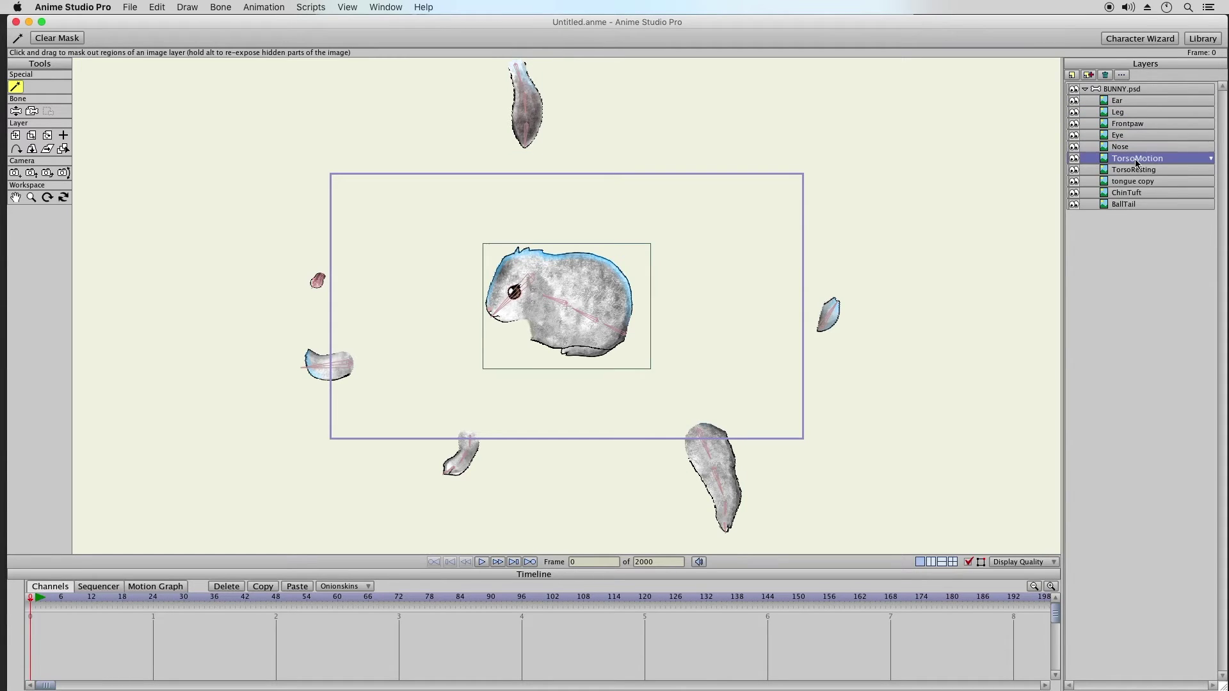
{"action": "left_click", "coordinate": [1134, 171]}
{"action": "left_click", "coordinate": [1135, 183]}
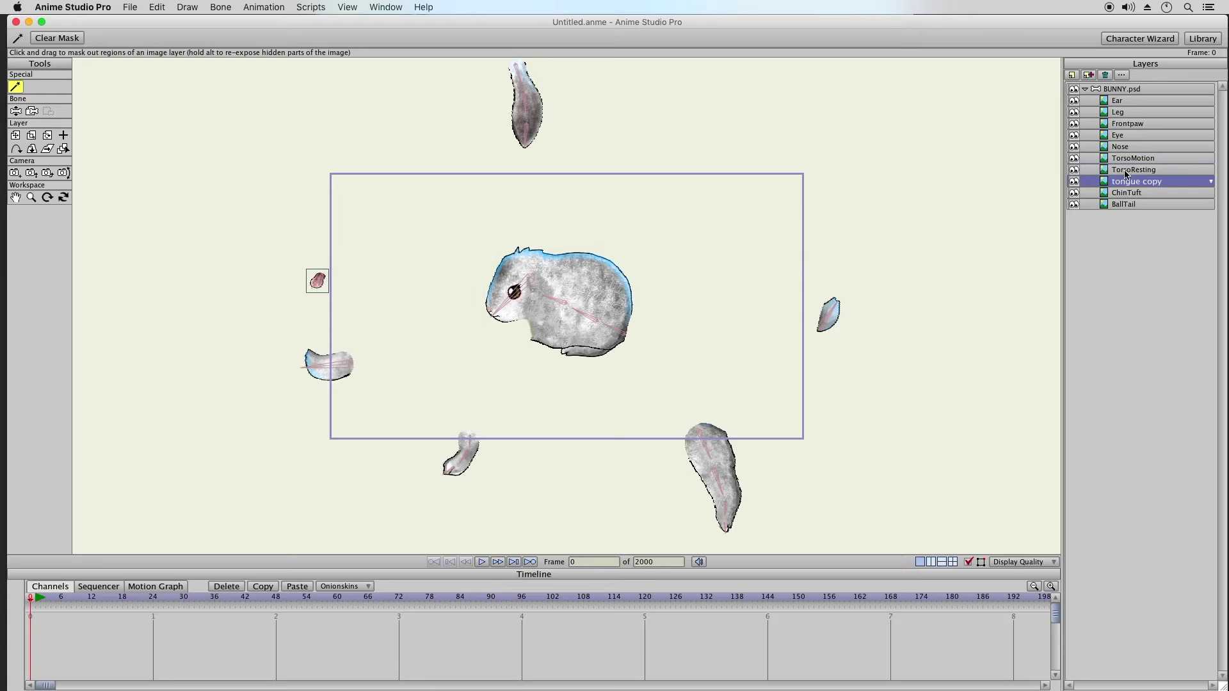
{"action": "left_click", "coordinate": [1126, 171]}
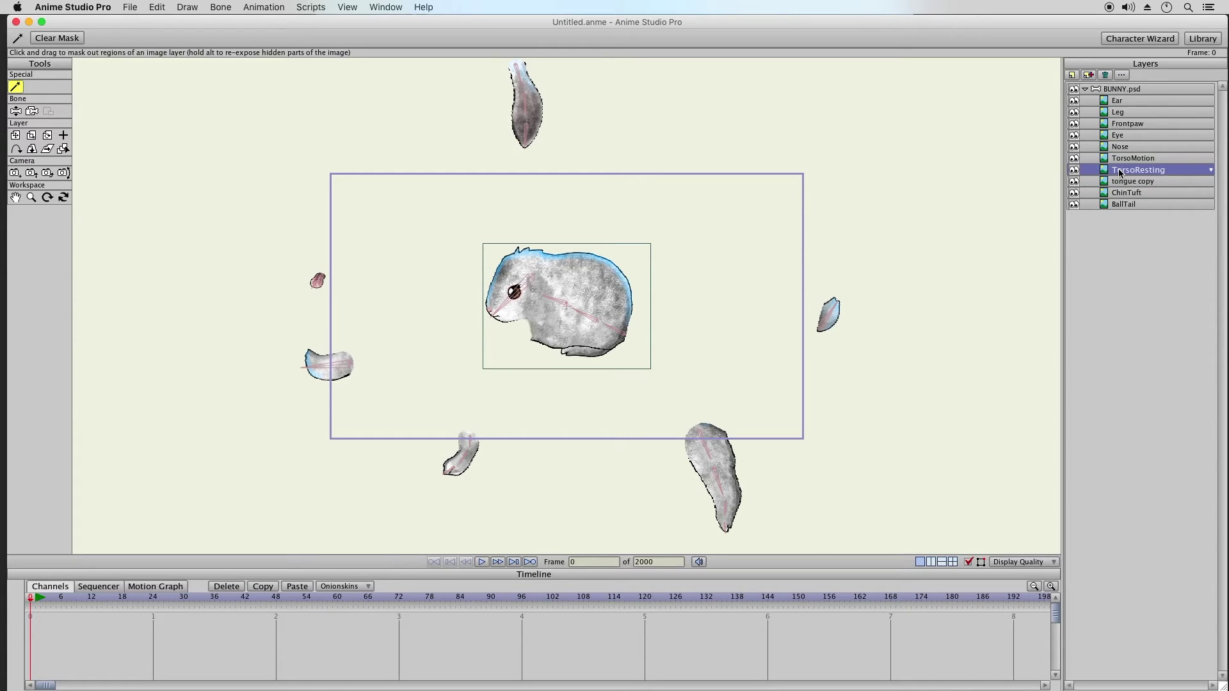
{"action": "left_click", "coordinate": [1127, 182]}
{"action": "left_click", "coordinate": [1110, 194]}
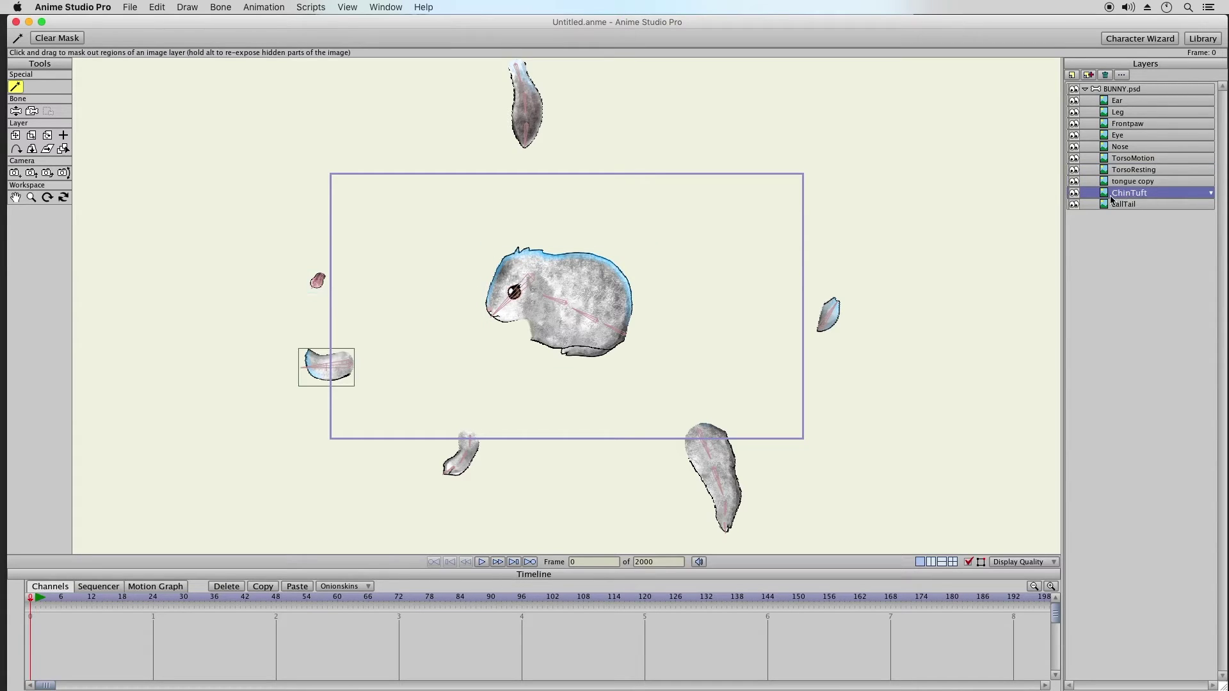
{"action": "left_click", "coordinate": [1108, 205]}
{"action": "left_click", "coordinate": [1127, 125]}
{"action": "left_click", "coordinate": [1129, 113]}
{"action": "left_click", "coordinate": [1125, 103]}
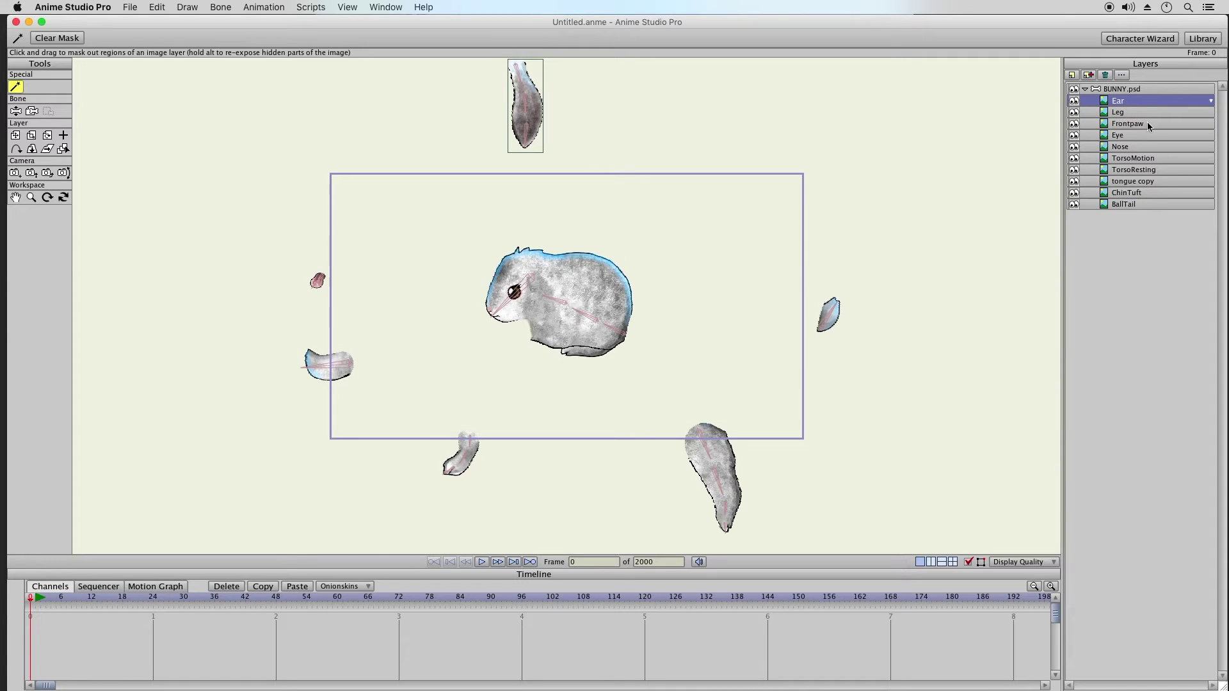
{"action": "left_click", "coordinate": [1144, 125]}
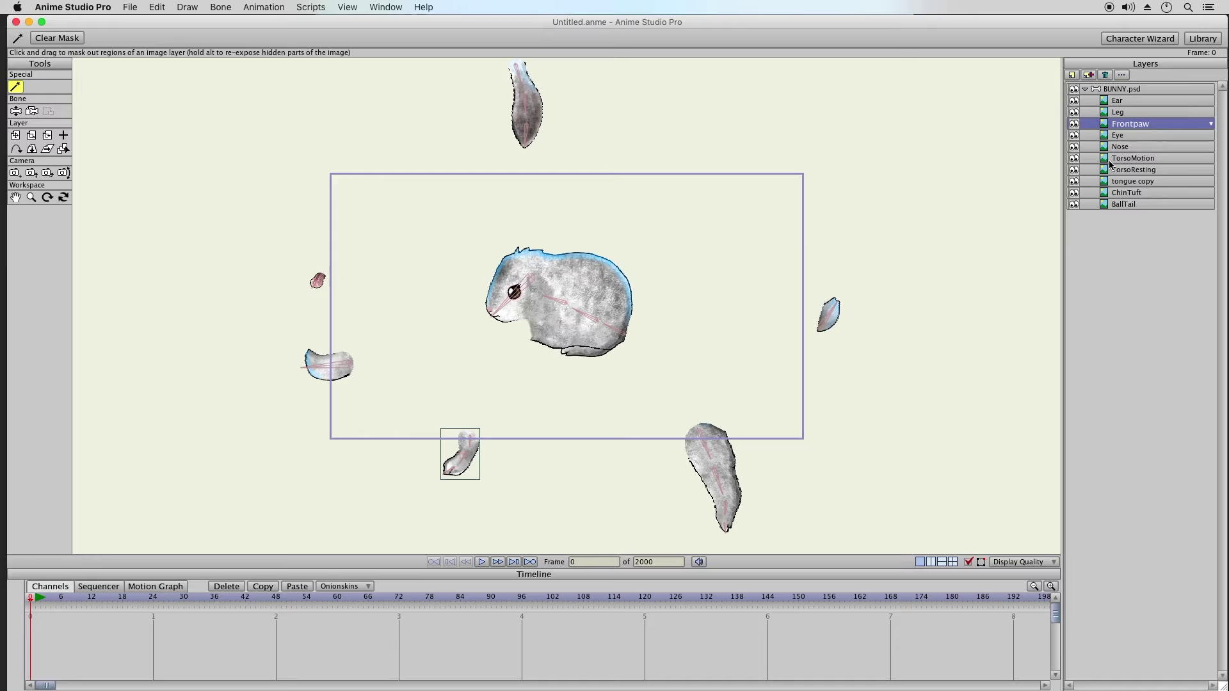
Fine-tune the tail bone's offset on the BUNNY.psd bone layer with the Leg layer temporarily hidden
{"action": "left_click", "coordinate": [1121, 91]}
{"action": "left_click", "coordinate": [64, 101]}
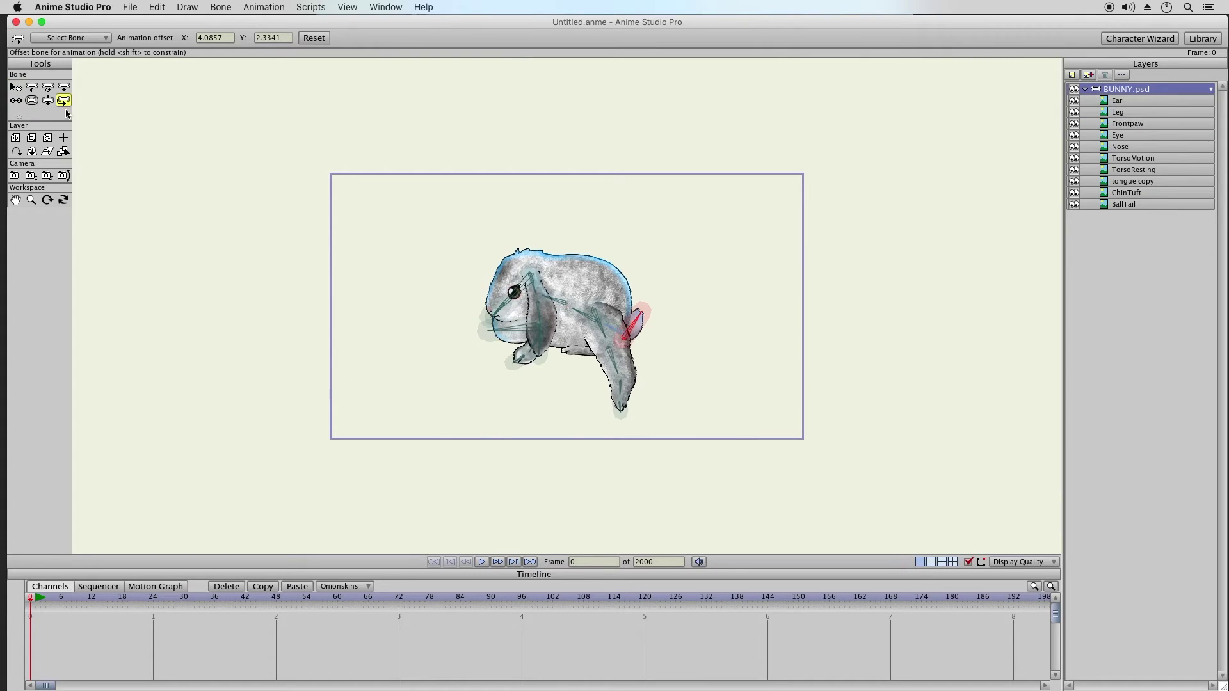
{"action": "left_click", "coordinate": [1075, 113]}
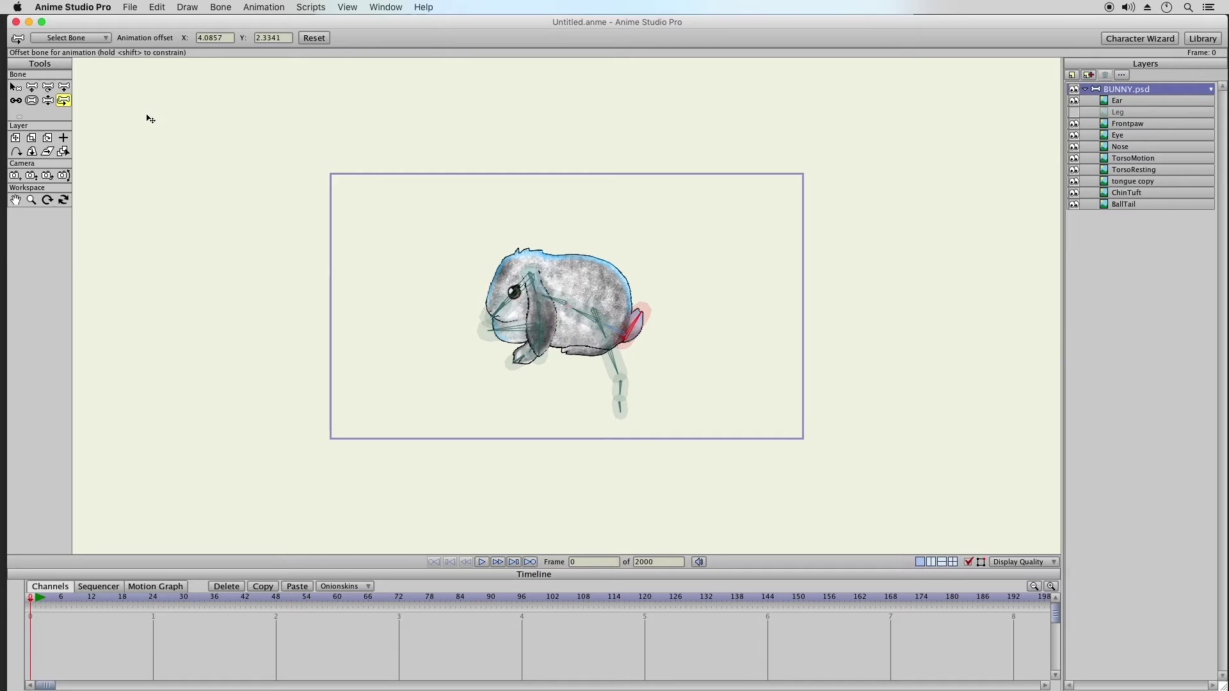
{"action": "mouse_move", "coordinate": [633, 332]}
{"action": "left_mouse_down"}
{"action": "mouse_move", "coordinate": [648, 338]}
{"action": "mouse_move", "coordinate": [632, 329]}
{"action": "mouse_move", "coordinate": [659, 324]}
{"action": "mouse_move", "coordinate": [637, 329]}
{"action": "left_mouse_up"}
{"action": "left_click", "coordinate": [1075, 113]}
Test the rig with Manipulate Bones by swinging the hind leg backward and bending the front of the spine
{"action": "left_click", "coordinate": [47, 100]}
{"action": "left_click_drag", "start_coordinate": [614, 369], "coordinate": [736, 379]}
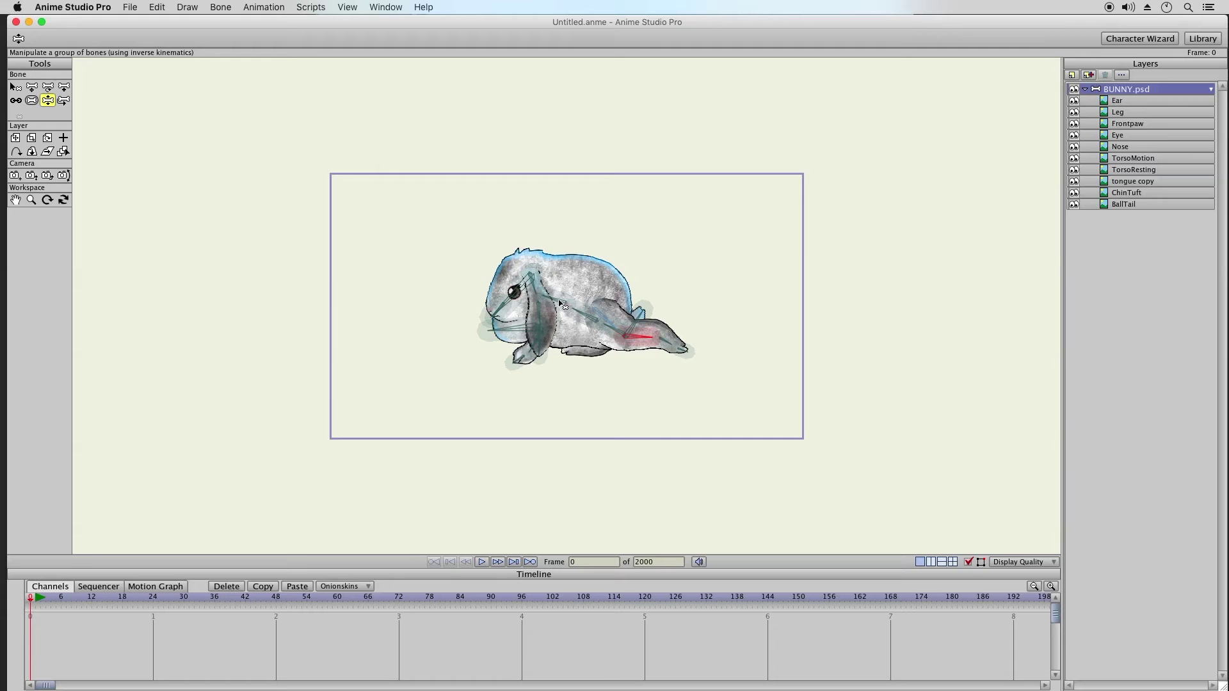
{"action": "left_click_drag", "start_coordinate": [555, 299], "coordinate": [546, 398]}
{"action": "left_click_drag", "start_coordinate": [653, 351], "coordinate": [666, 417]}
Test the chin tuft bones by swinging them down and back up, and check the bone at the mouth
{"action": "mouse_move", "coordinate": [508, 350]}
{"action": "left_mouse_down"}
{"action": "mouse_move", "coordinate": [508, 369]}
{"action": "mouse_move", "coordinate": [504, 352]}
{"action": "left_mouse_up"}
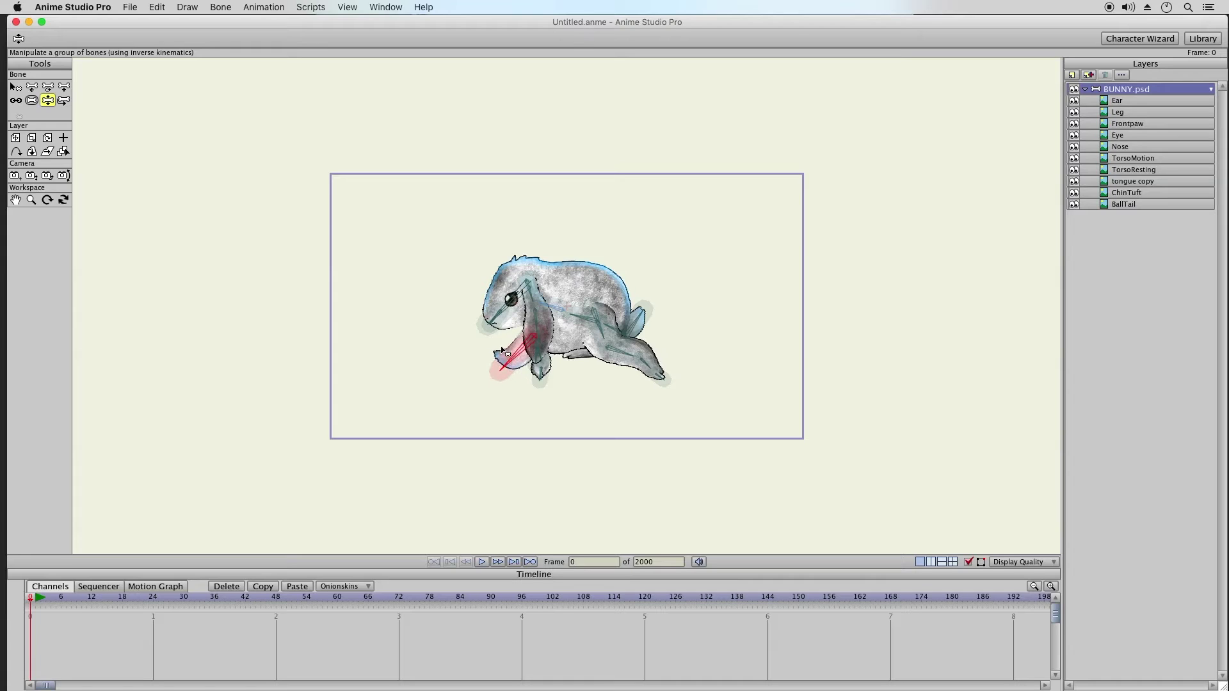
{"action": "left_click_drag", "start_coordinate": [508, 362], "coordinate": [515, 337]}
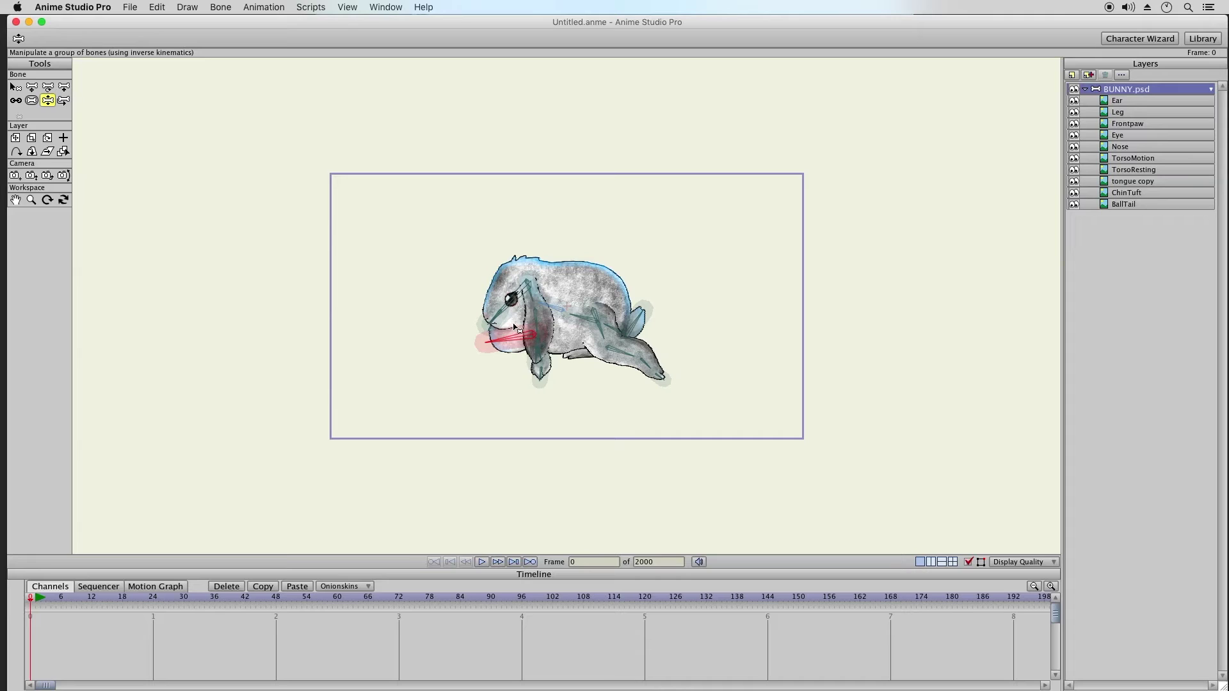
{"action": "mouse_move", "coordinate": [500, 314]}
{"action": "left_mouse_down"}
{"action": "mouse_move", "coordinate": [490, 306]}
{"action": "mouse_move", "coordinate": [493, 318]}
{"action": "left_mouse_up"}
Test the ear's bone chain by swinging the ear back over the body and forward across the face
{"action": "left_click_drag", "start_coordinate": [516, 313], "coordinate": [486, 345]}
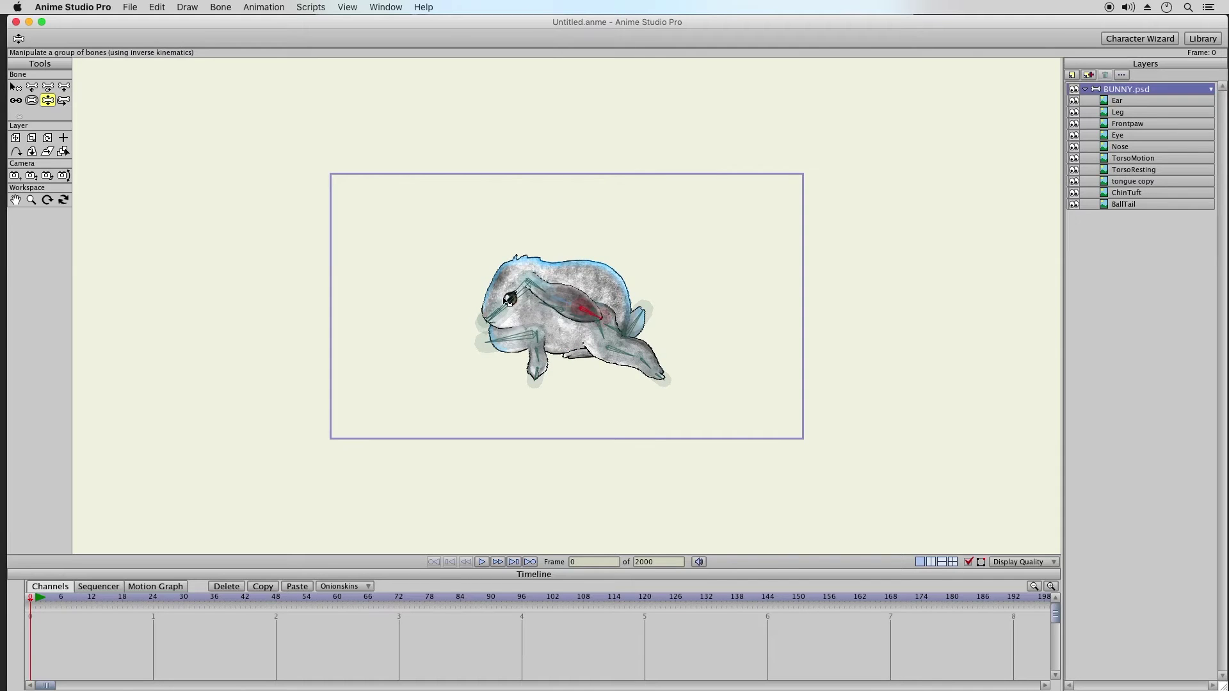
{"action": "left_click", "coordinate": [510, 299]}
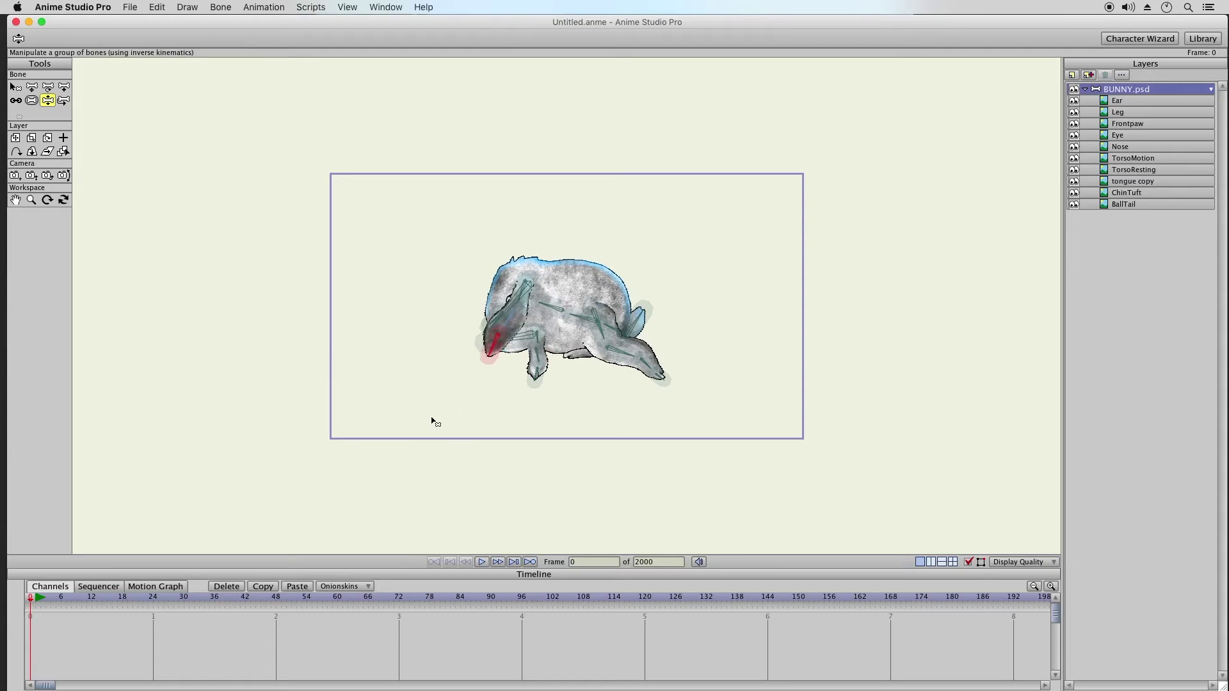
{"action": "left_click_drag", "start_coordinate": [530, 295], "coordinate": [498, 368]}
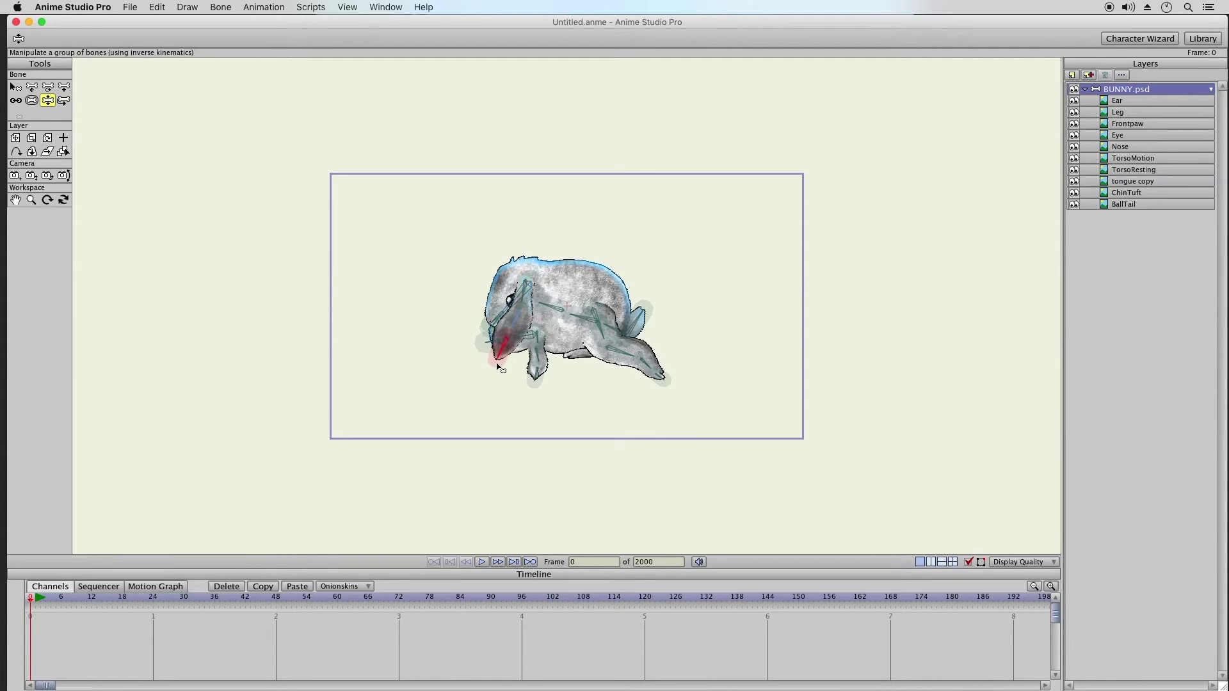
{"action": "left_click_drag", "start_coordinate": [491, 399], "coordinate": [532, 362]}
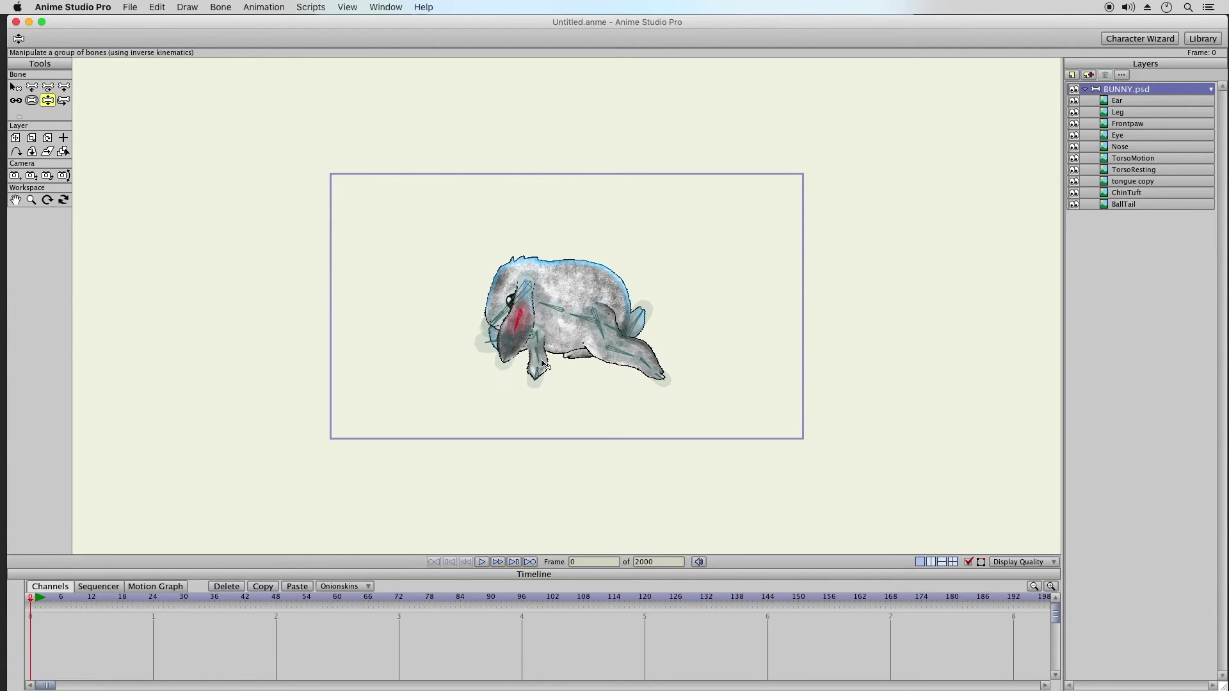
Test the head and front paw bones, and fold the hind leg under the body into a resting pose
{"action": "left_click_drag", "start_coordinate": [502, 303], "coordinate": [541, 320]}
{"action": "mouse_move", "coordinate": [550, 368]}
{"action": "left_mouse_down"}
{"action": "mouse_move", "coordinate": [528, 379]}
{"action": "mouse_move", "coordinate": [574, 376]}
{"action": "mouse_move", "coordinate": [530, 398]}
{"action": "mouse_move", "coordinate": [552, 406]}
{"action": "mouse_move", "coordinate": [533, 374]}
{"action": "left_mouse_up"}
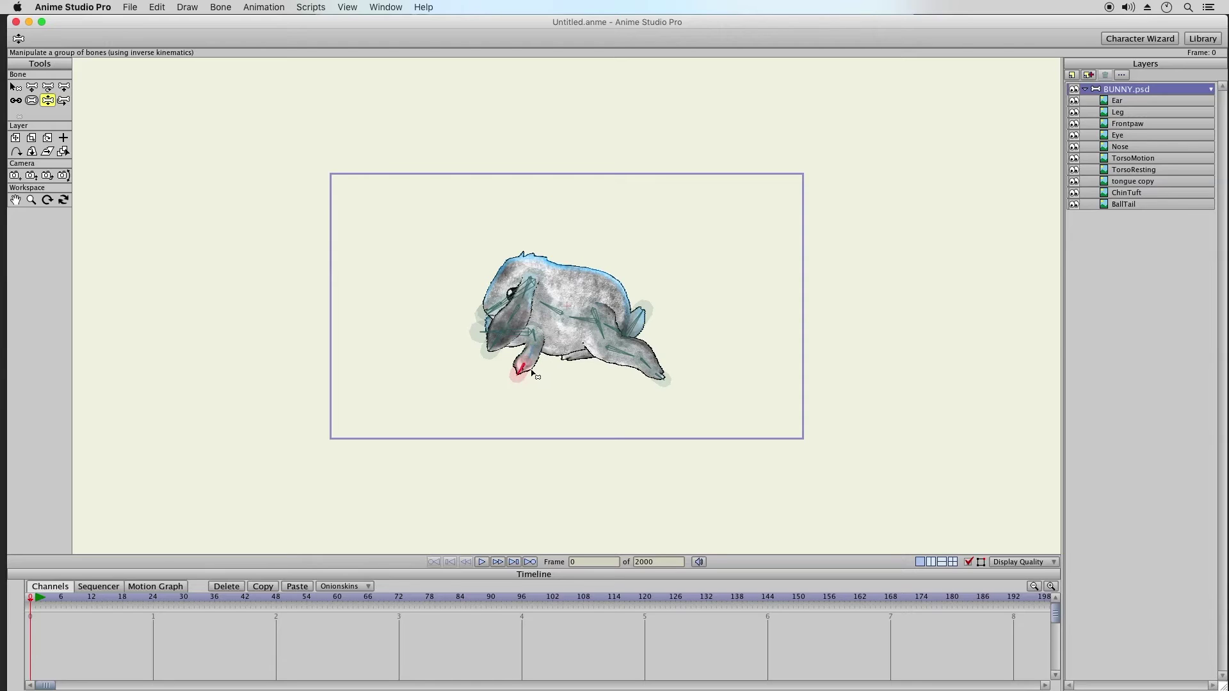
{"action": "left_click_drag", "start_coordinate": [522, 296], "coordinate": [485, 316]}
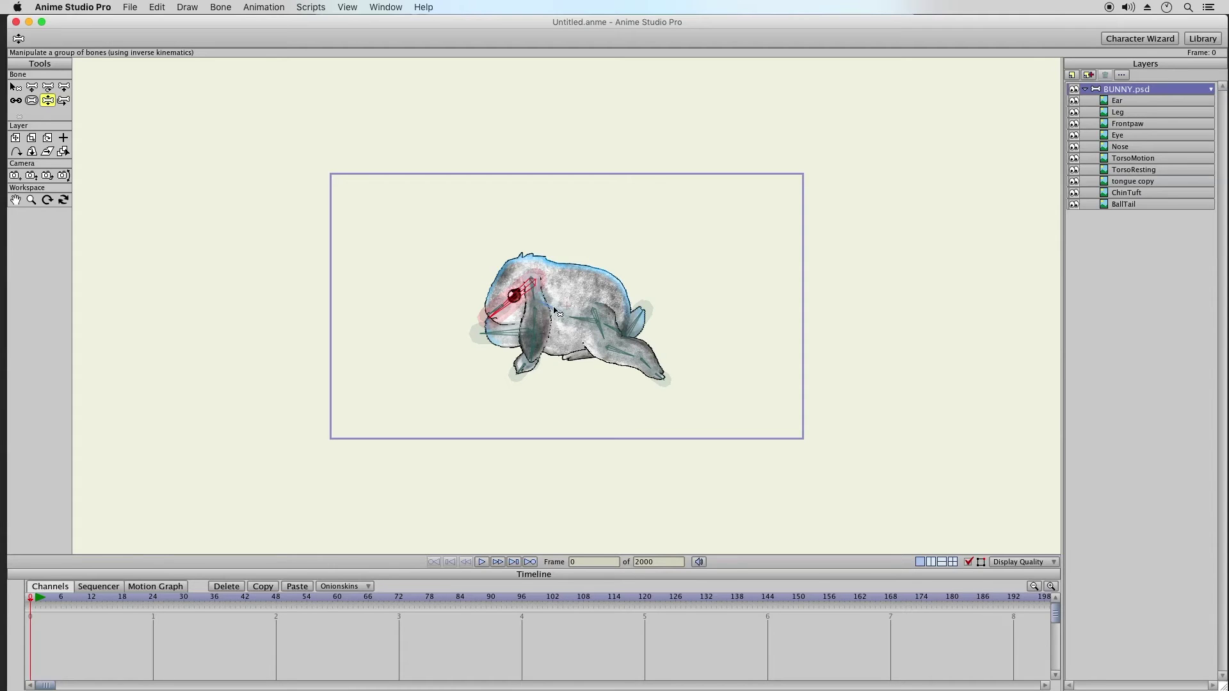
{"action": "left_click_drag", "start_coordinate": [512, 339], "coordinate": [432, 284]}
{"action": "left_click_drag", "start_coordinate": [649, 312], "coordinate": [578, 367]}
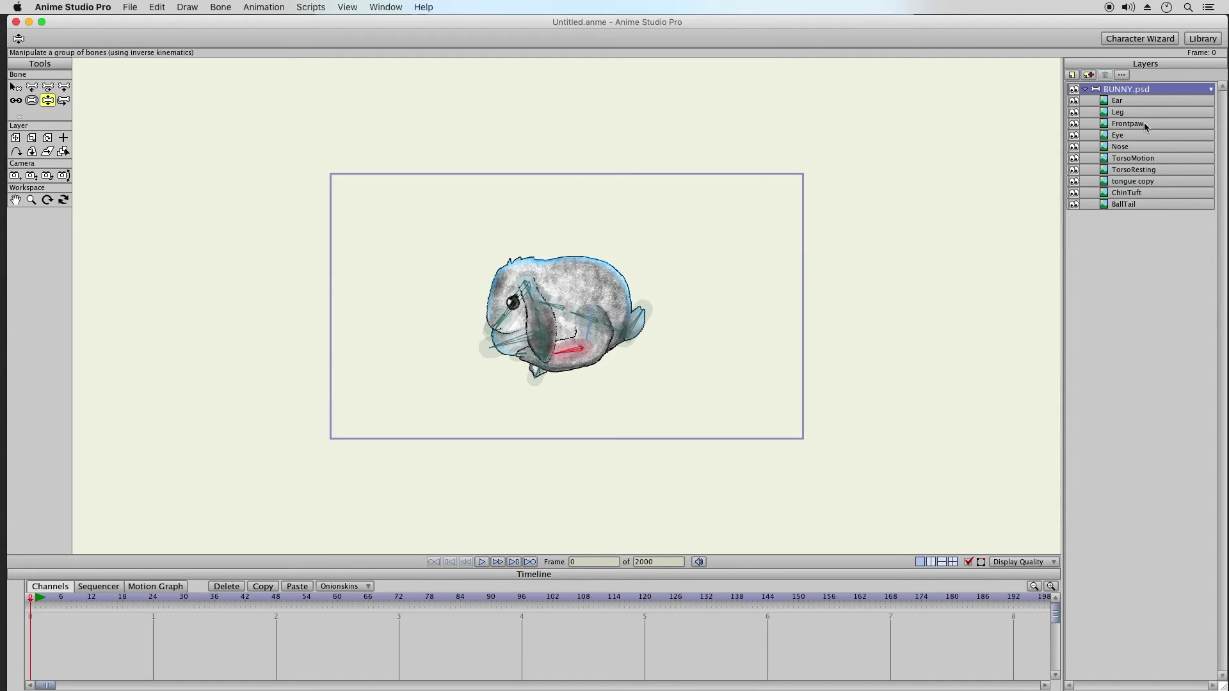
Examine the Leg layer and the BUNNY.psd bone layer in the undeformed layout using the layer-move tool
{"action": "left_click", "coordinate": [1104, 114]}
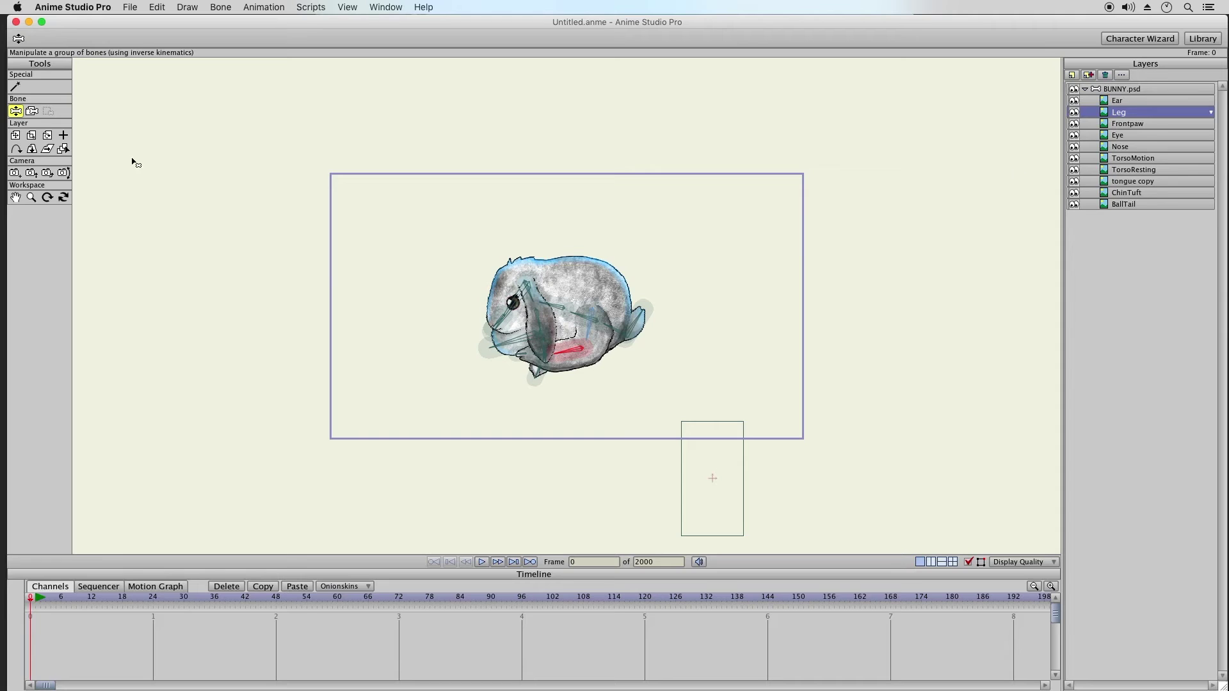
{"action": "left_click", "coordinate": [17, 137]}
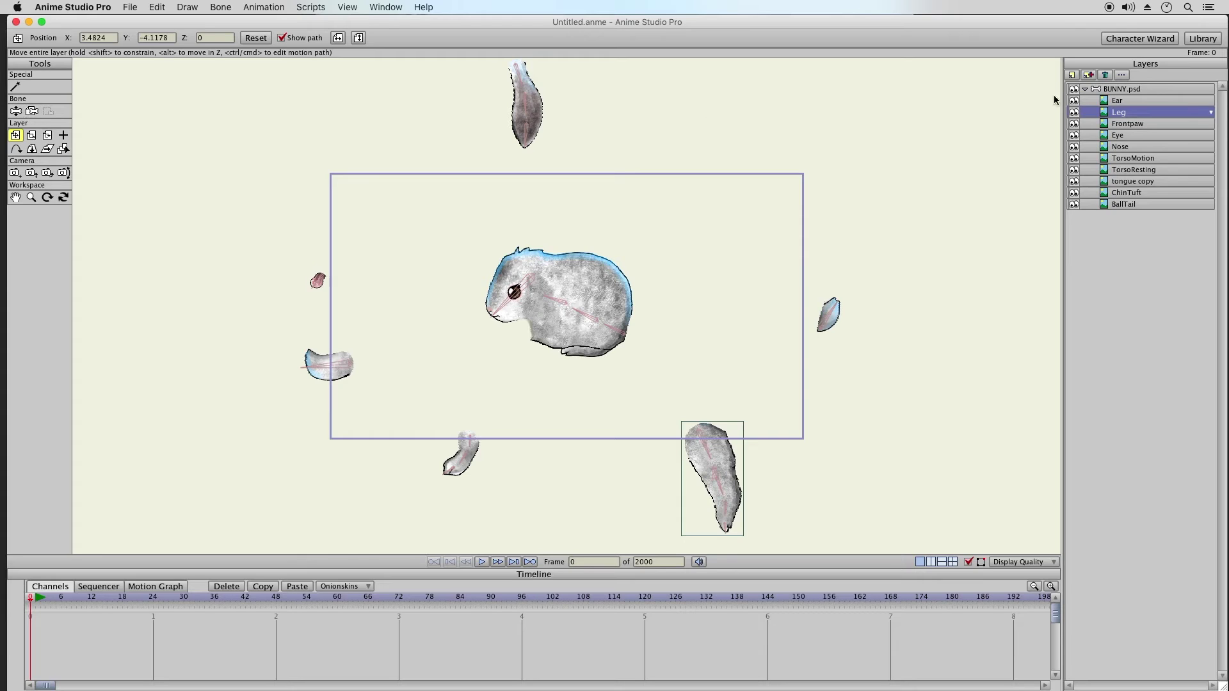
{"action": "left_click", "coordinate": [1118, 89]}
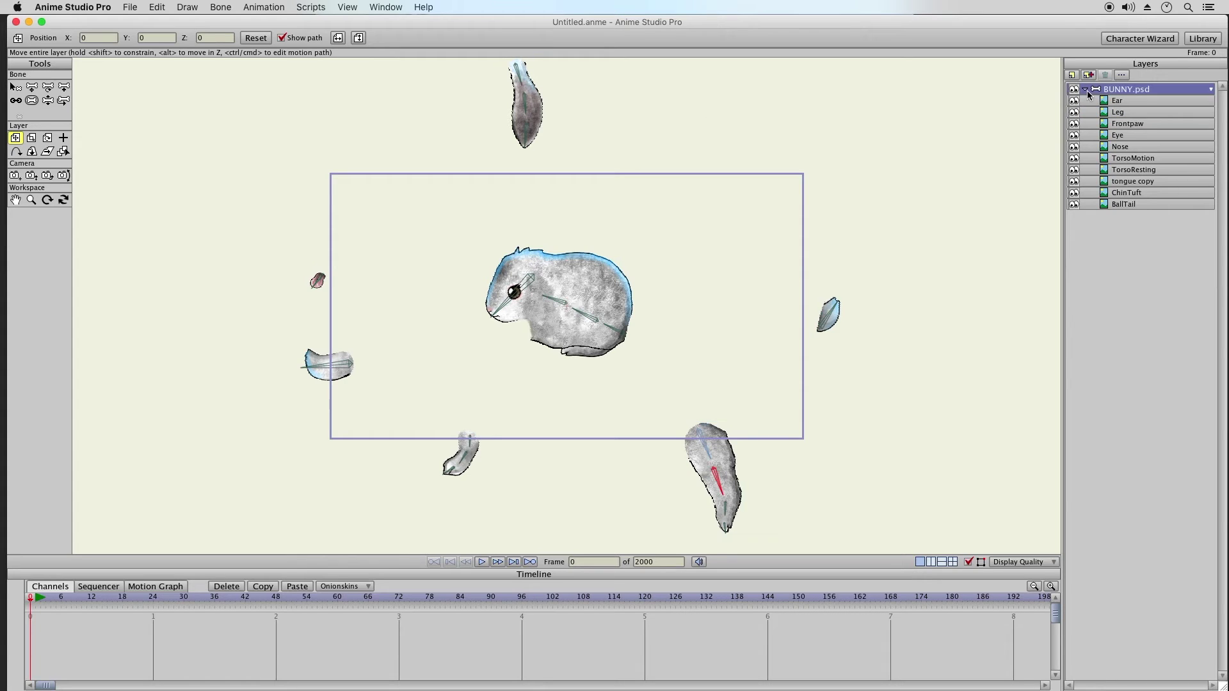
{"action": "left_click", "coordinate": [1132, 113]}
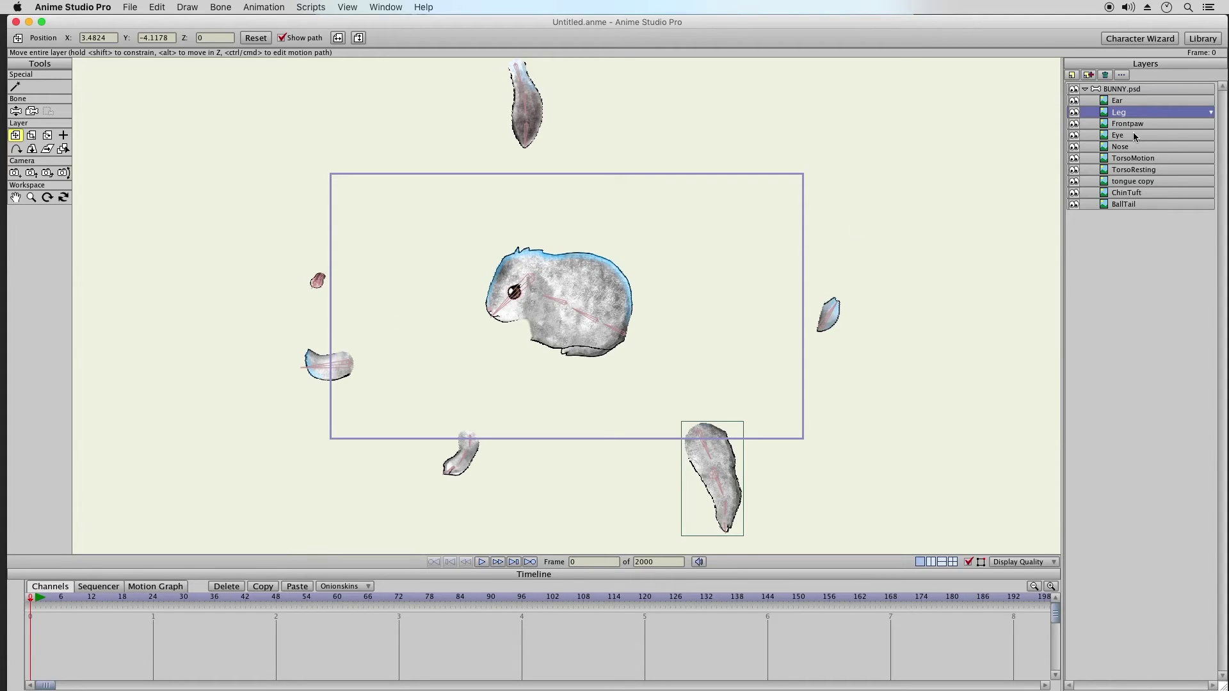
Duplicate the ChinTuft layer as ChinTuft 2
{"action": "left_click", "coordinate": [1137, 194]}
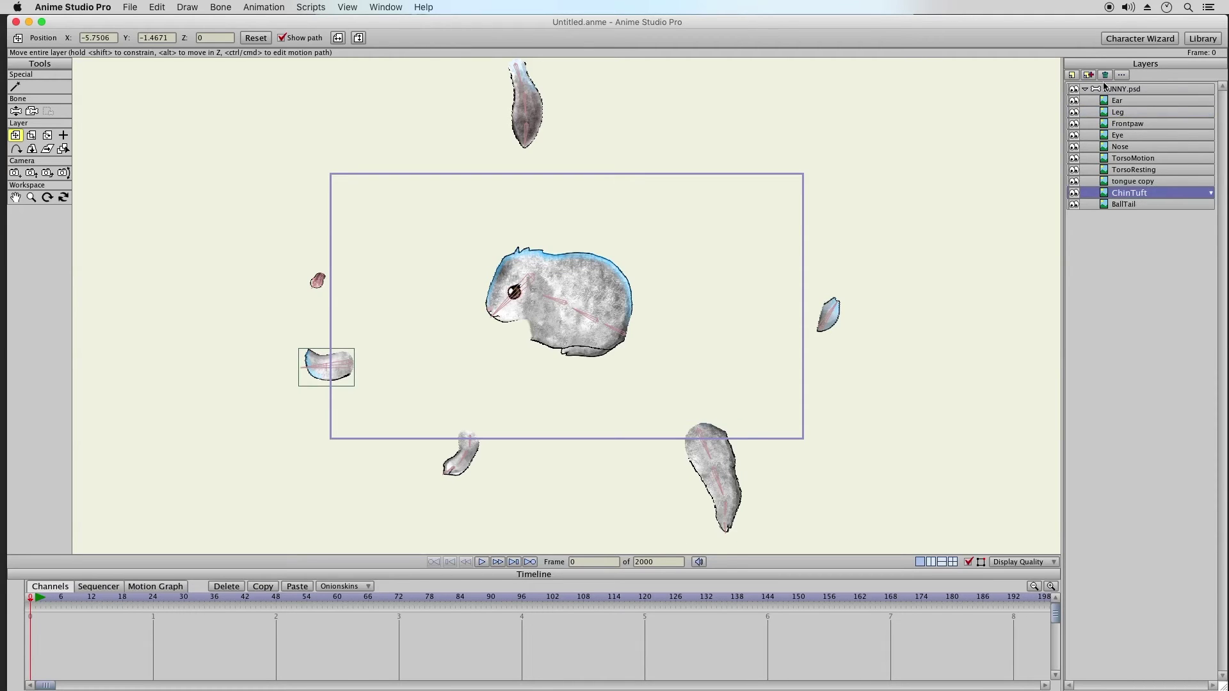
{"action": "left_click", "coordinate": [1090, 75]}
{"action": "double_click", "coordinate": [1132, 193]}
{"action": "key", "text": "Return"}
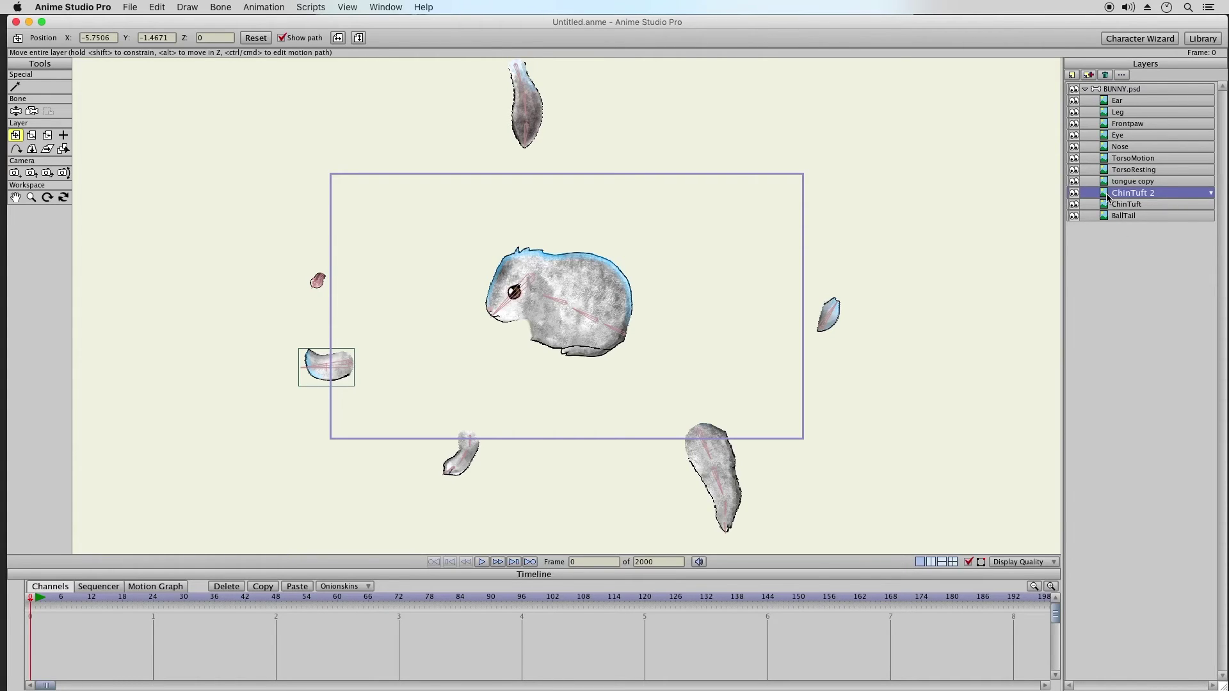
Flip the ChinTuft 2 layer horizontally
{"action": "double_click", "coordinate": [1108, 197]}
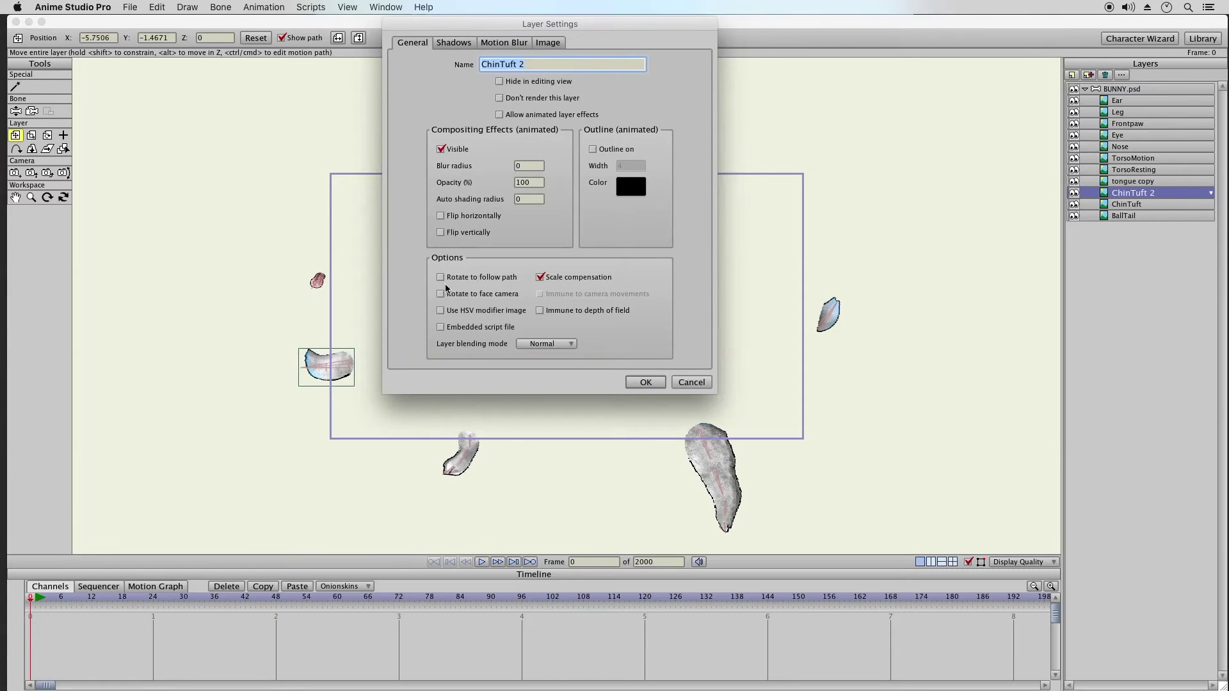
{"action": "left_click", "coordinate": [442, 217]}
{"action": "left_click", "coordinate": [645, 382]}
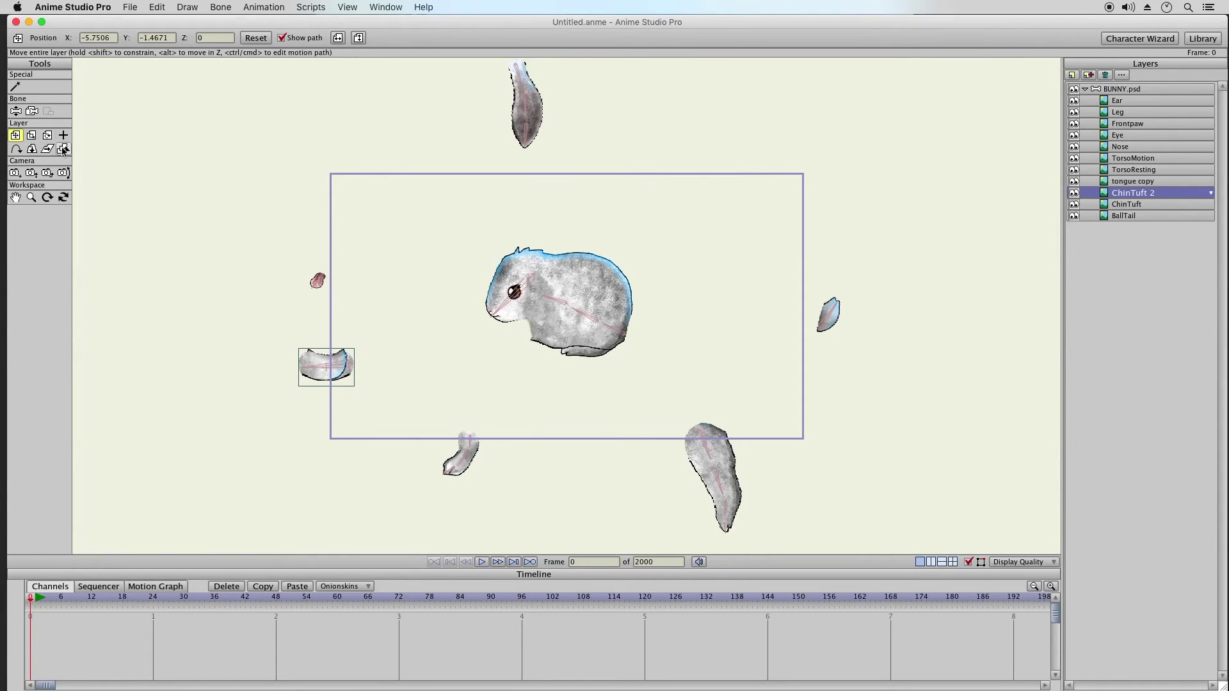
Offset the duplicate chin tuft slightly above the original and reorder the ChinTuft 2 layer below ChinTuft
{"action": "left_click_drag", "start_coordinate": [332, 376], "coordinate": [338, 364]}
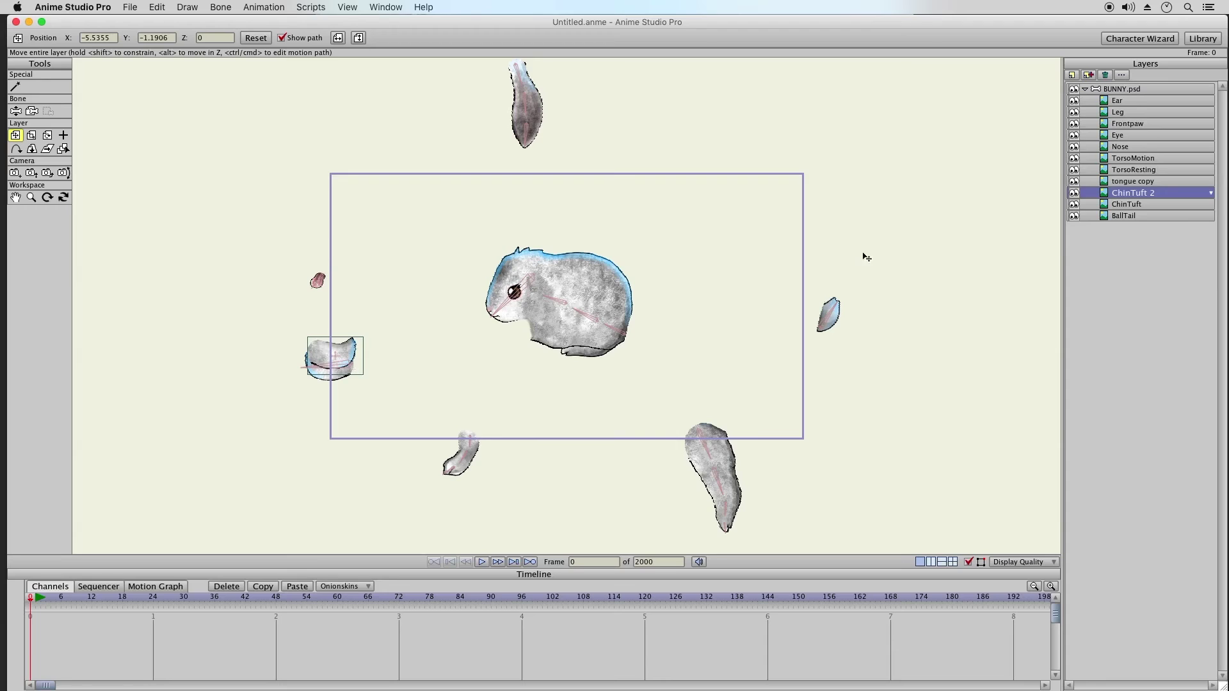
{"action": "left_click_drag", "start_coordinate": [1102, 190], "coordinate": [1095, 210]}
{"action": "left_click_drag", "start_coordinate": [335, 354], "coordinate": [344, 371]}
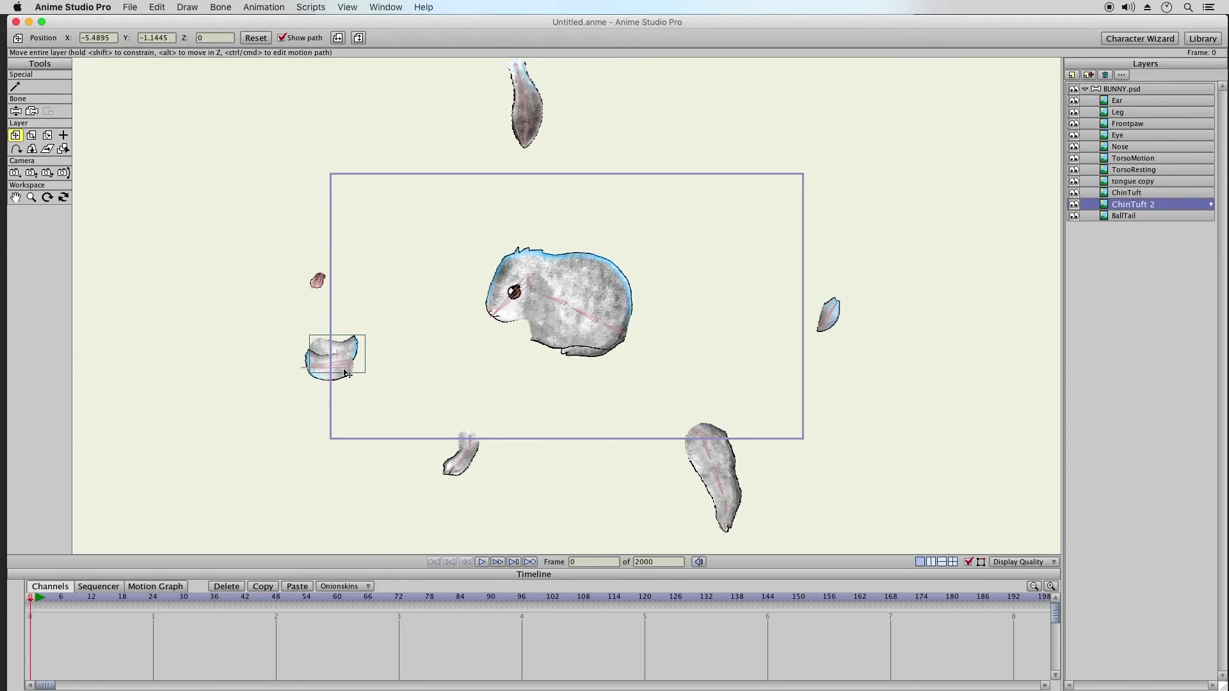
Remove the horizontal flip from ChinTuft 2 and align it directly above the original chin tuft
{"action": "double_click", "coordinate": [1104, 208]}
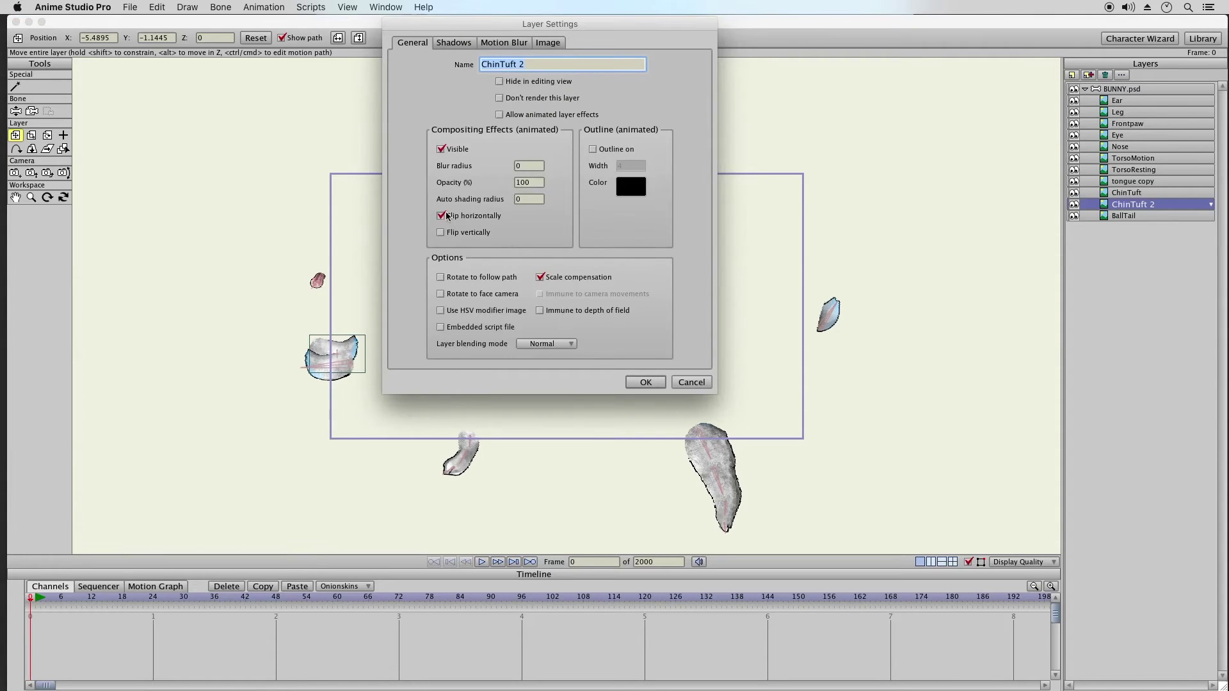
{"action": "left_click", "coordinate": [646, 383]}
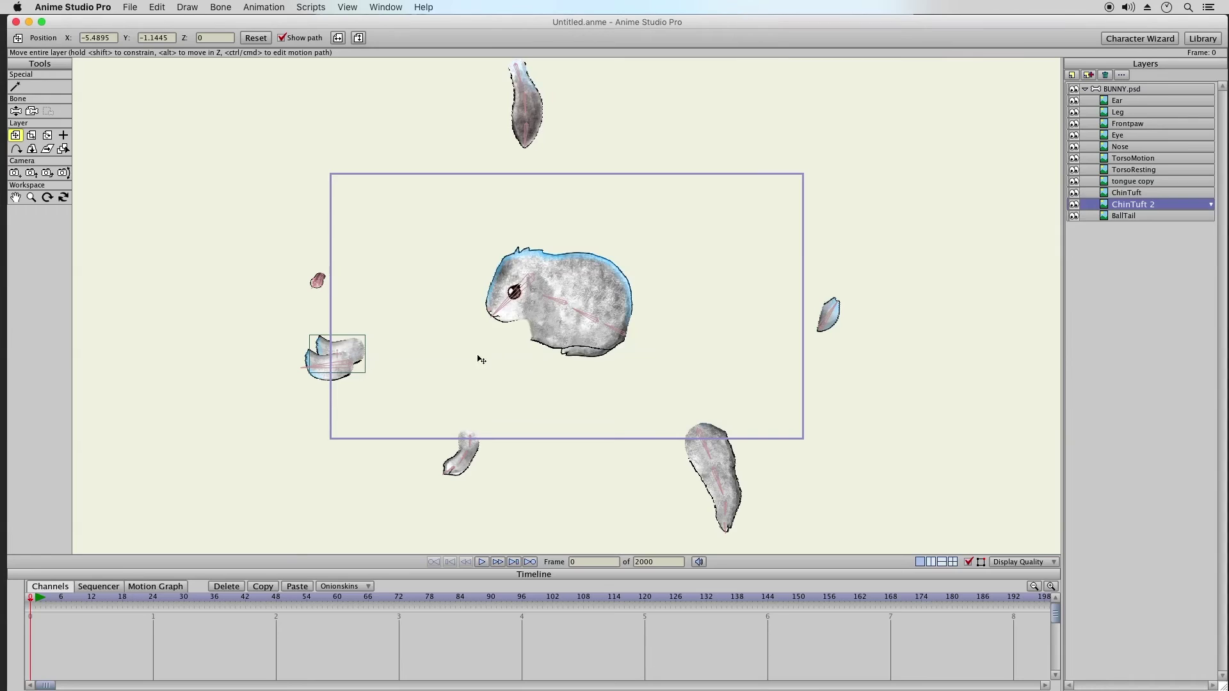
{"action": "left_click_drag", "start_coordinate": [347, 356], "coordinate": [340, 367]}
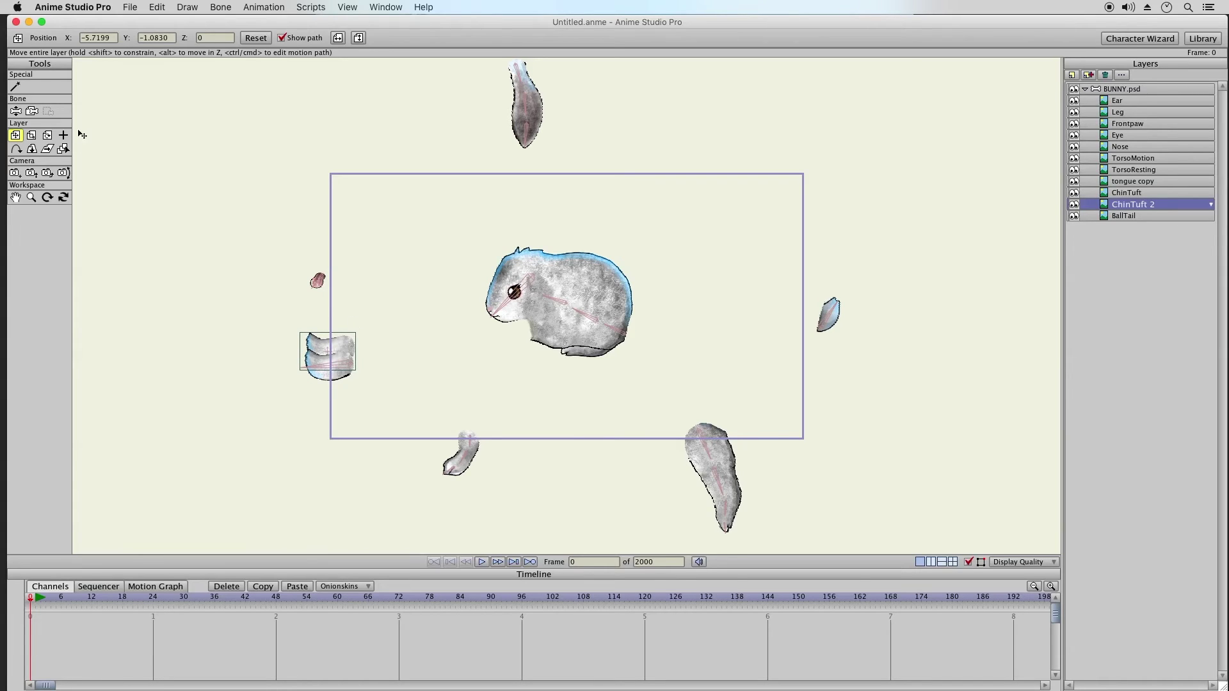
Delete the existing chin tuft bones from the BUNNY.psd bone layer
{"action": "left_click", "coordinate": [1091, 89]}
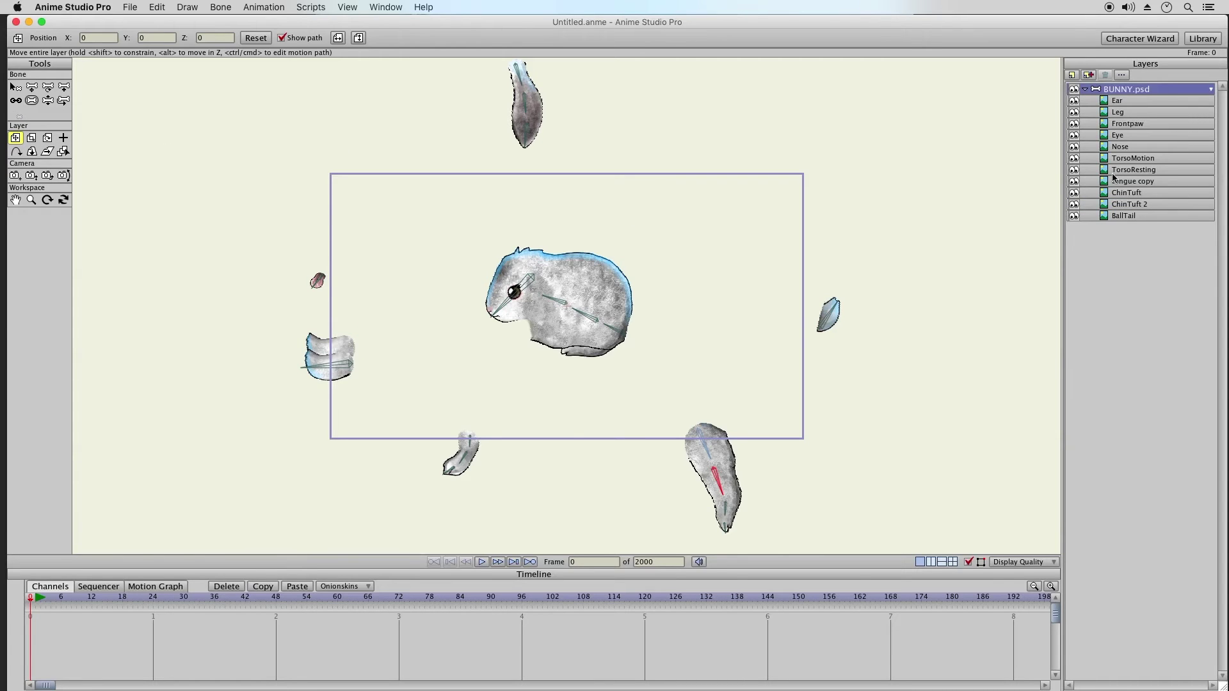
{"action": "left_click", "coordinate": [15, 87]}
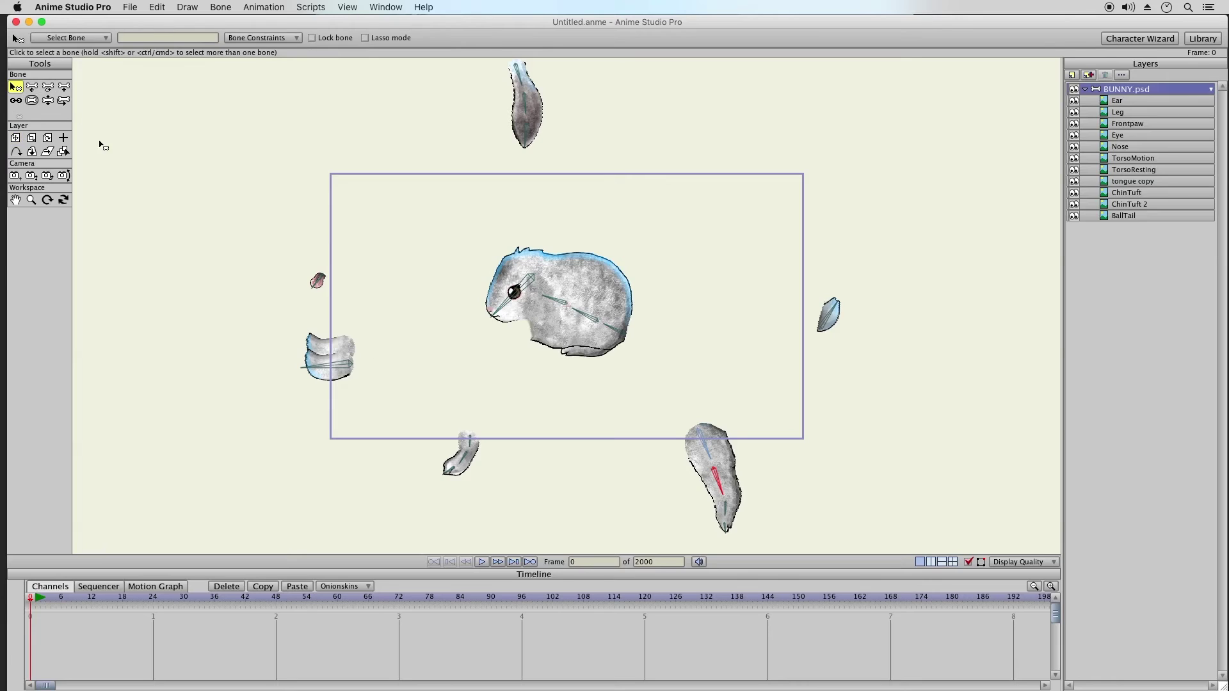
{"action": "left_click", "coordinate": [351, 369]}
{"action": "left_click", "coordinate": [344, 381]}
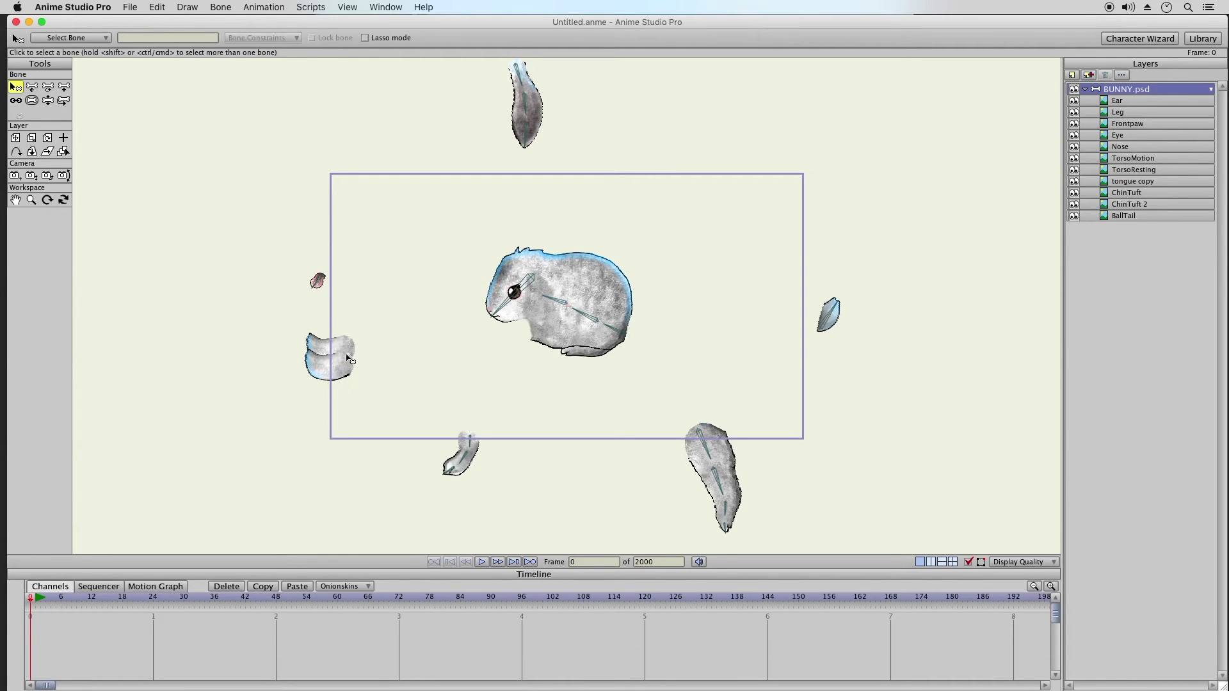
Add a bone parented to the head bone diagonally across both chin tufts, and offset it into place under the bunny's chin
{"action": "left_click", "coordinate": [522, 286]}
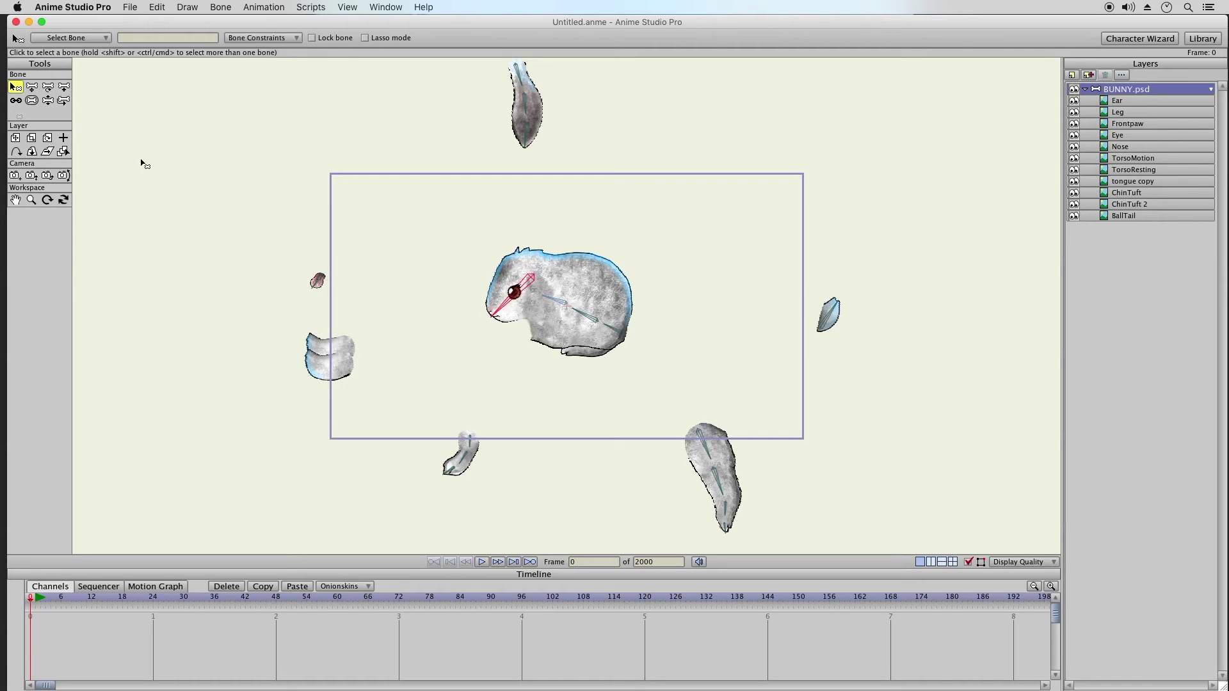
{"action": "left_click", "coordinate": [63, 87]}
{"action": "left_click_drag", "start_coordinate": [347, 341], "coordinate": [312, 377]}
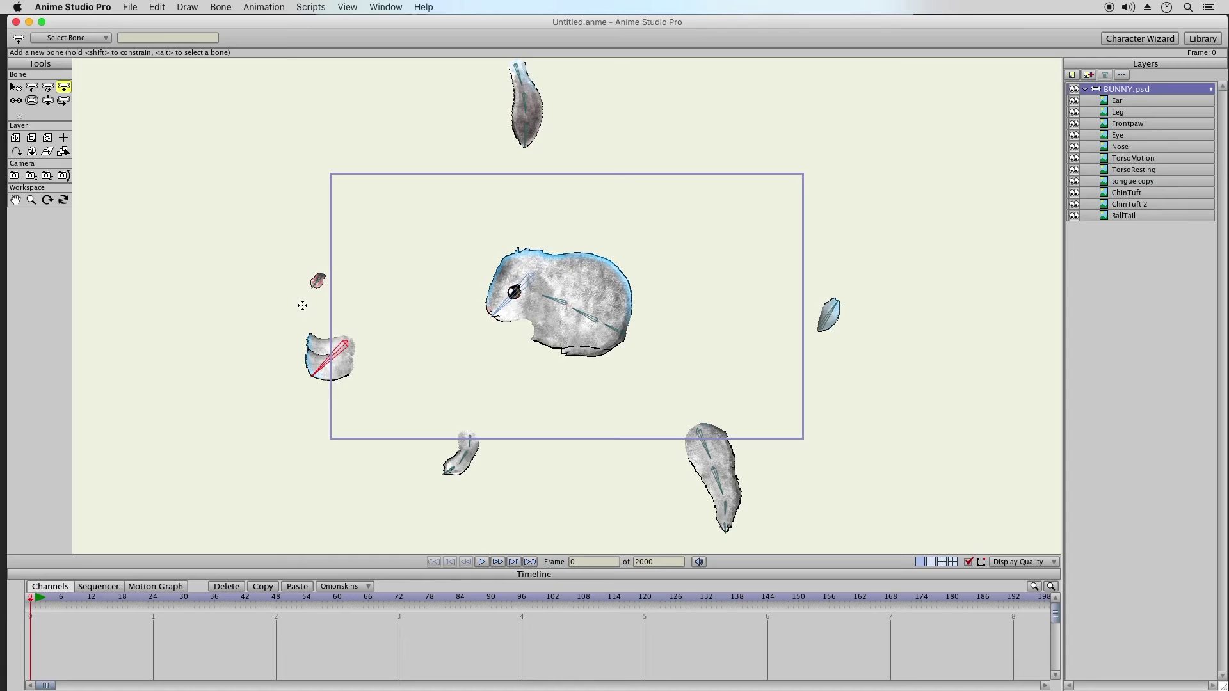
{"action": "left_click", "coordinate": [59, 101]}
{"action": "left_click_drag", "start_coordinate": [344, 343], "coordinate": [531, 316]}
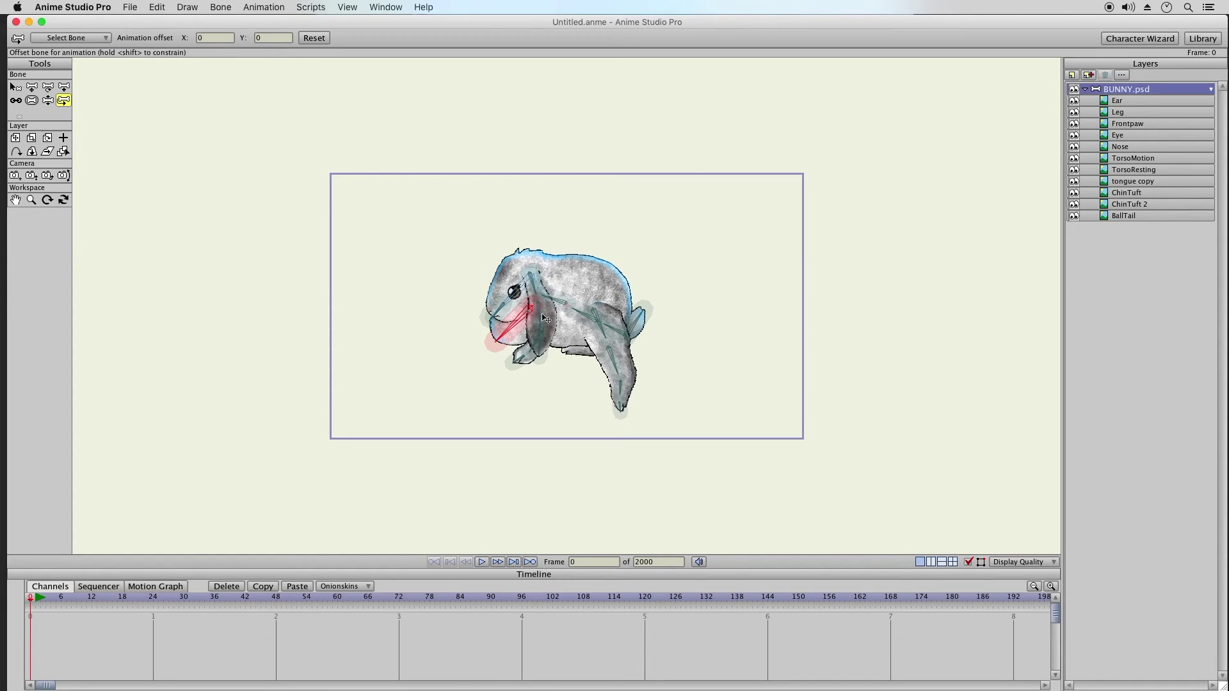
Test the rig by raising the head and ear, bending the torso bones, and swinging the hind leg forward
{"action": "left_click", "coordinate": [48, 101]}
{"action": "left_click_drag", "start_coordinate": [497, 339], "coordinate": [511, 288]}
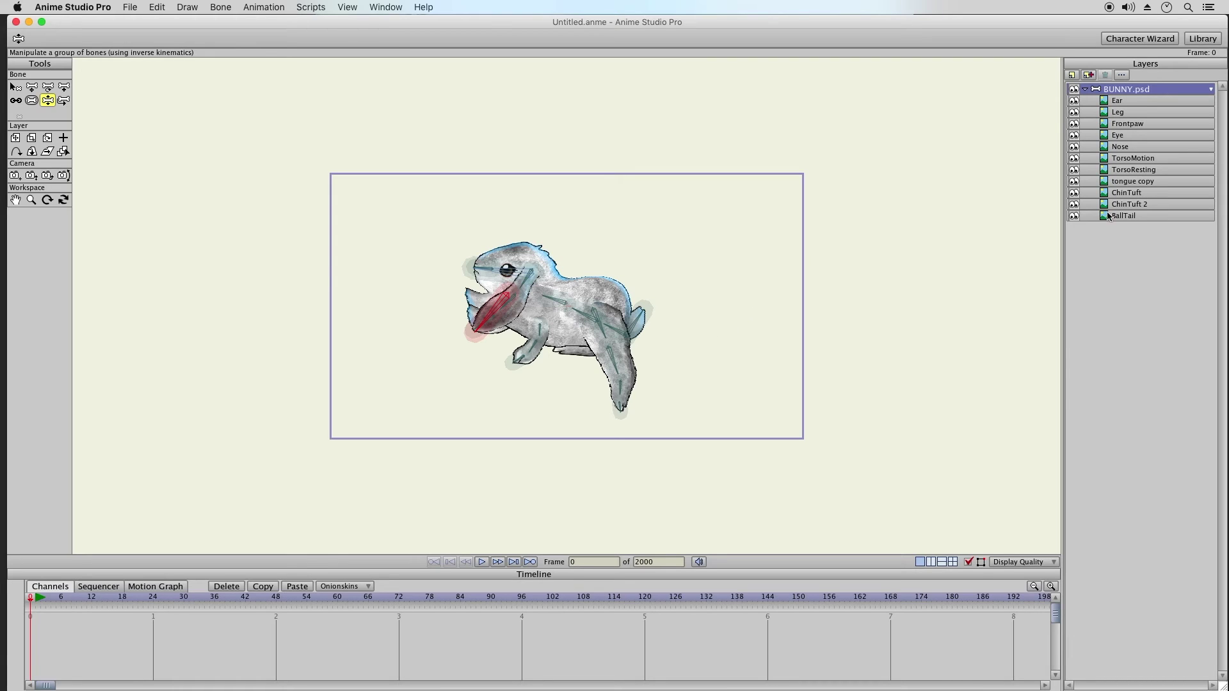
{"action": "left_click", "coordinate": [1133, 193]}
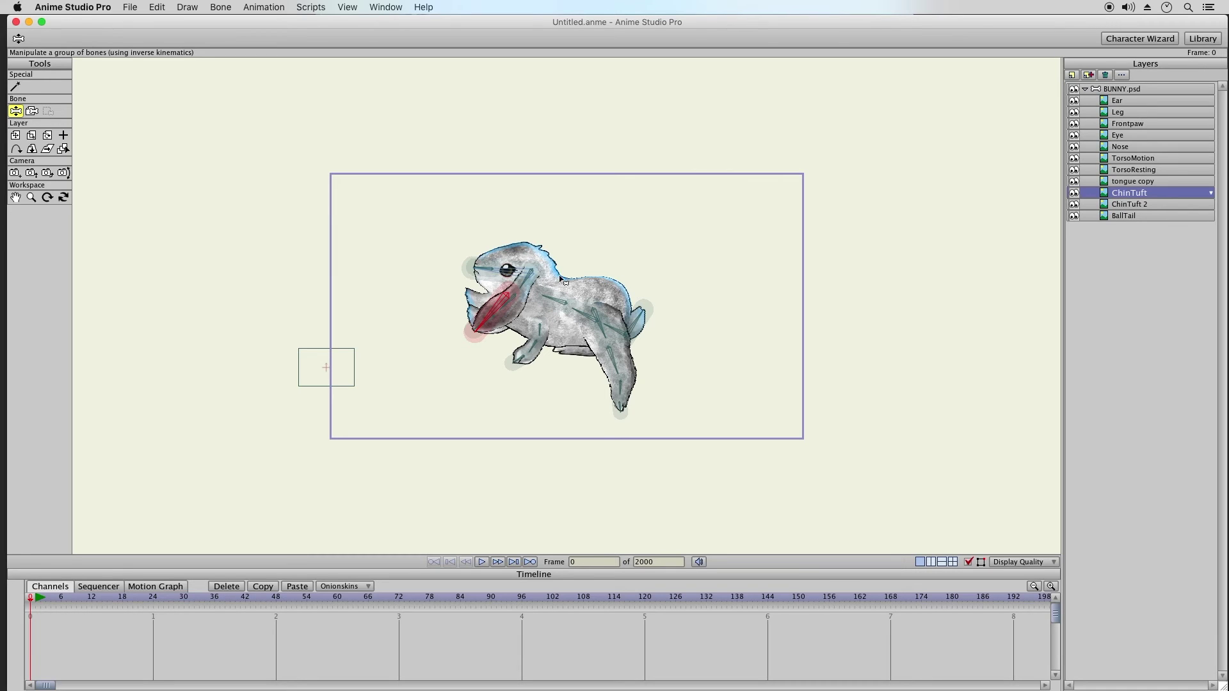
{"action": "mouse_move", "coordinate": [549, 300]}
{"action": "left_mouse_down"}
{"action": "mouse_move", "coordinate": [507, 314]}
{"action": "mouse_move", "coordinate": [552, 318]}
{"action": "mouse_move", "coordinate": [549, 305]}
{"action": "left_mouse_up"}
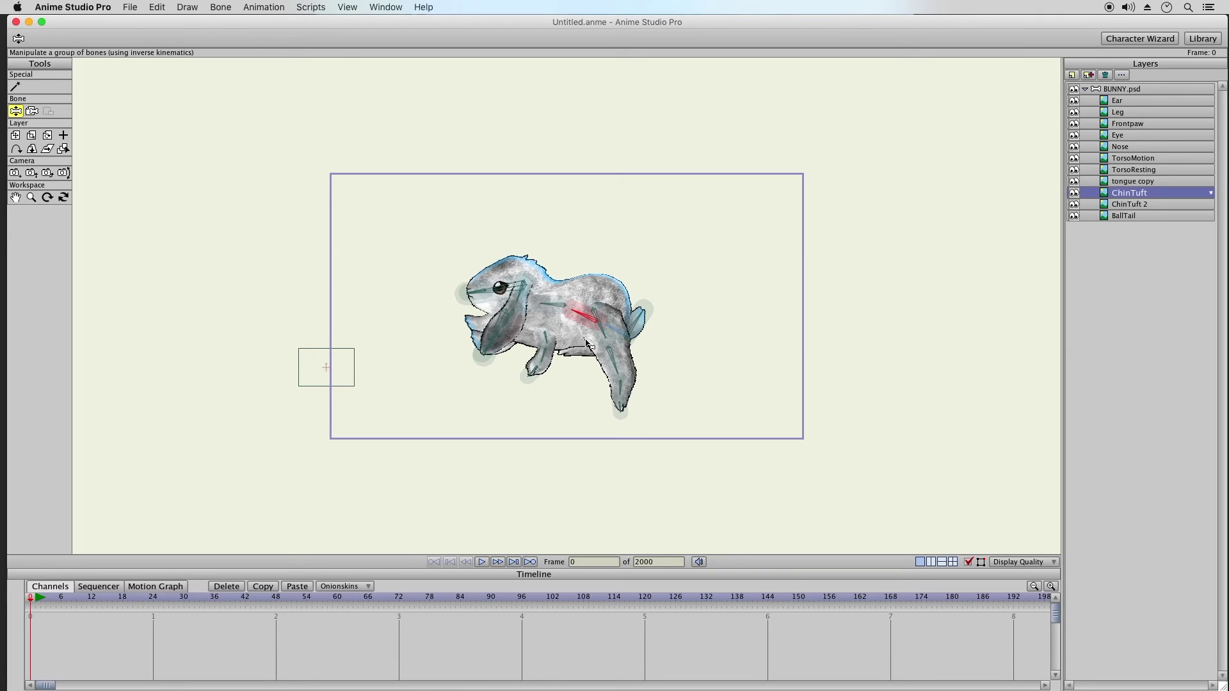
{"action": "left_click_drag", "start_coordinate": [647, 352], "coordinate": [569, 371]}
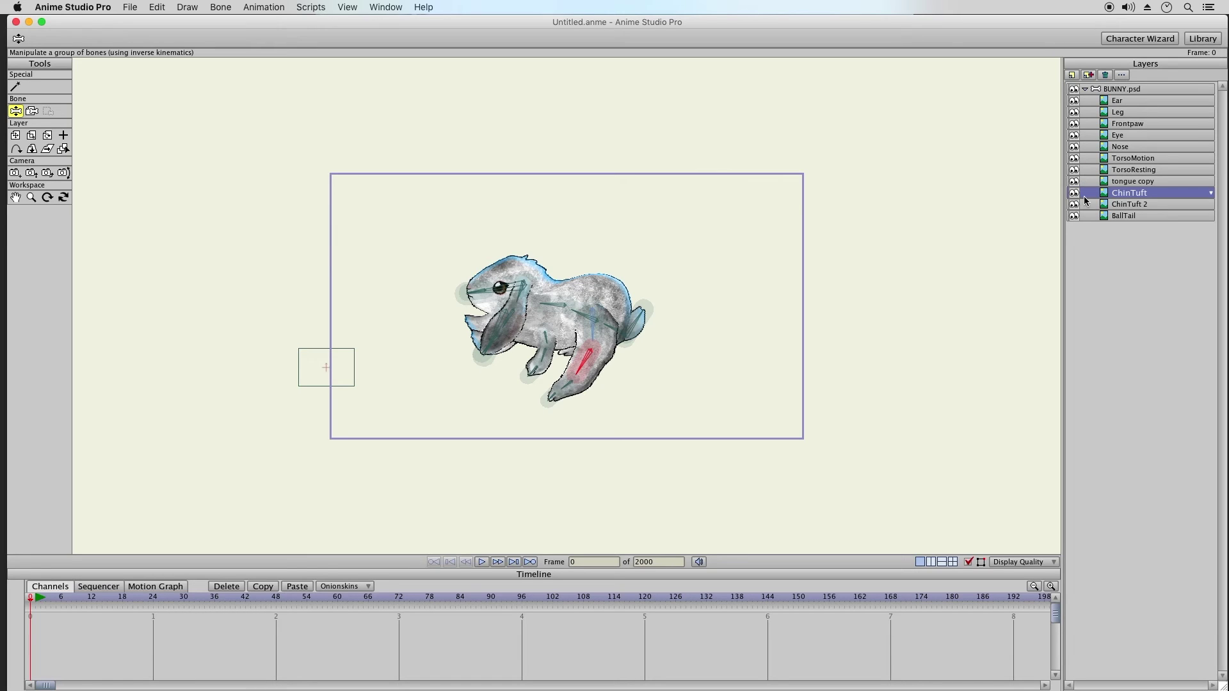
Hide the Leg and TorsoMotion layers to inspect the torso artwork, and show the Leg layer again
{"action": "left_click", "coordinate": [1074, 112]}
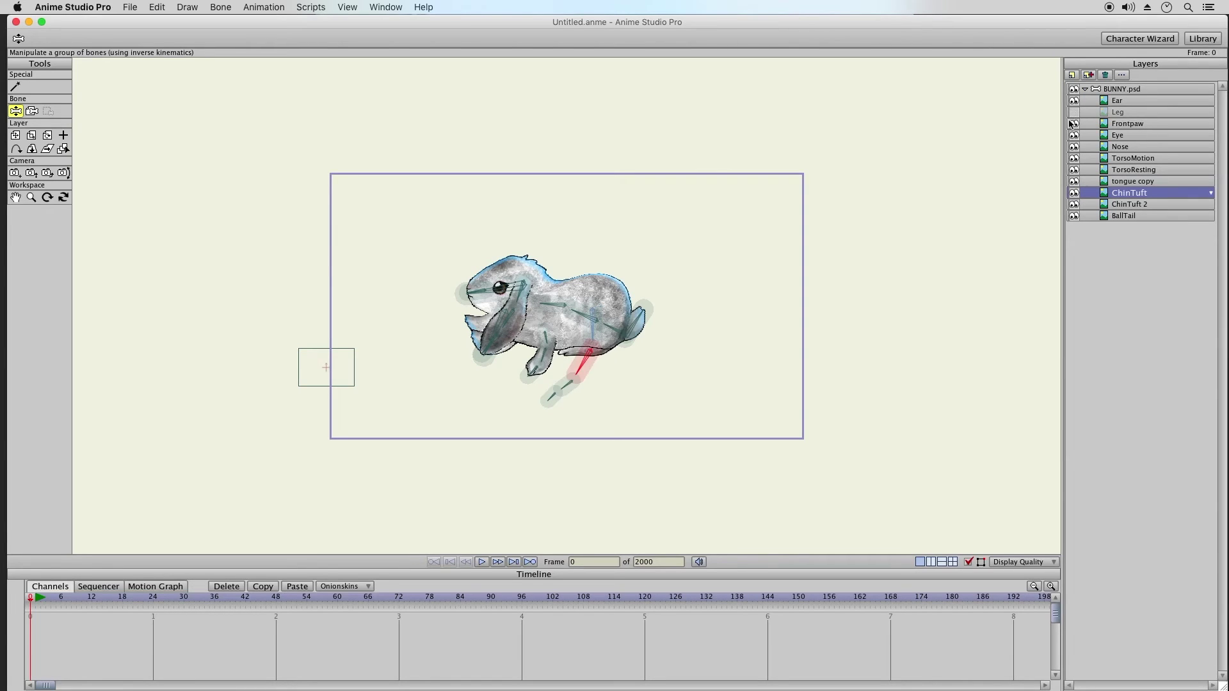
{"action": "left_click", "coordinate": [1096, 161]}
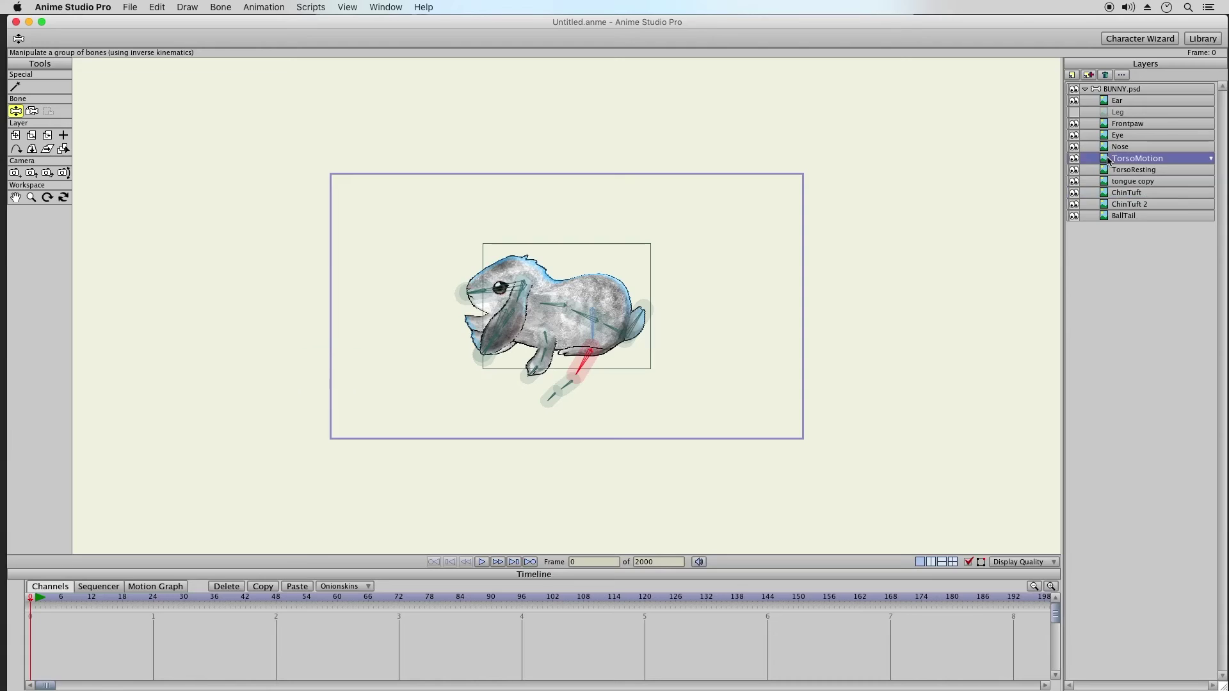
{"action": "left_click", "coordinate": [1075, 159]}
{"action": "left_click", "coordinate": [1075, 114]}
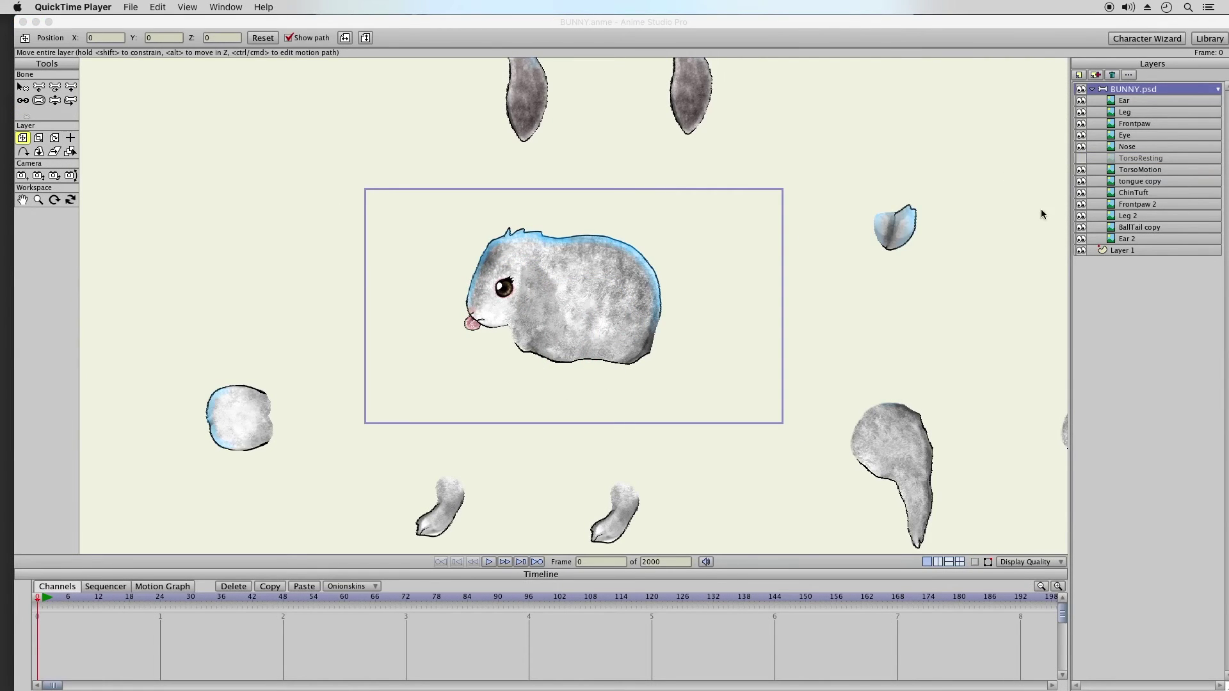
Display the bones in the completed BUNNY.anme rig, and examine its detached parts and torso bones
{"action": "left_click", "coordinate": [975, 563]}
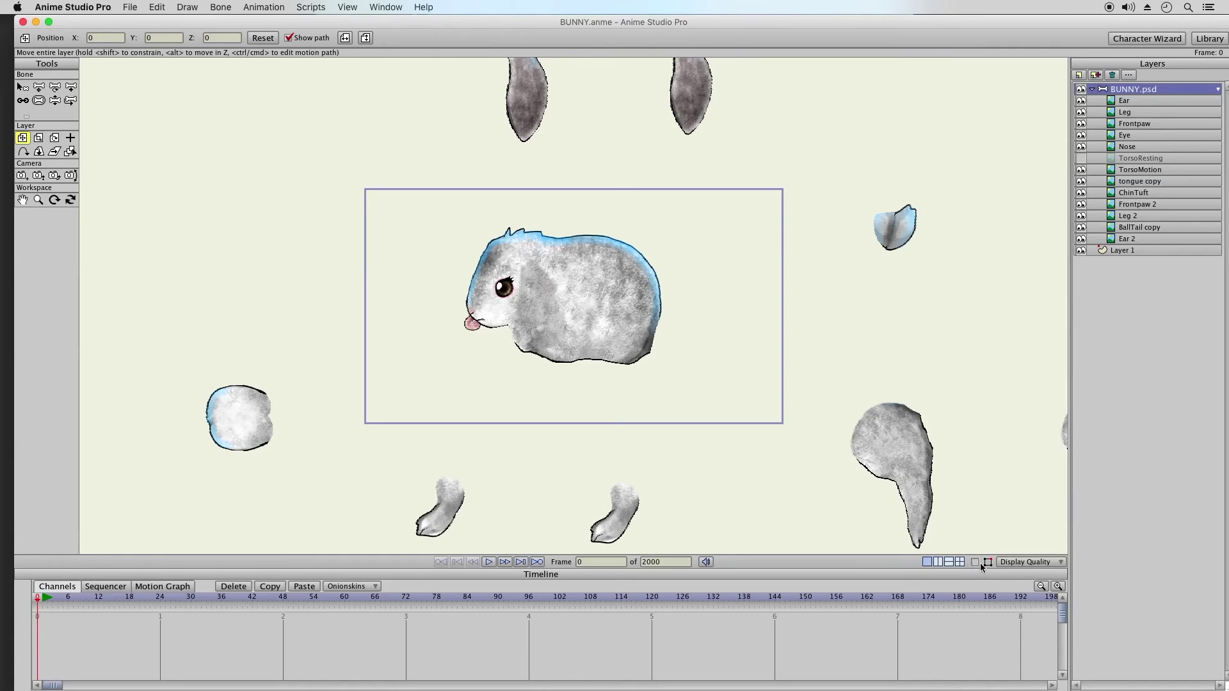
{"action": "left_click", "coordinate": [975, 563]}
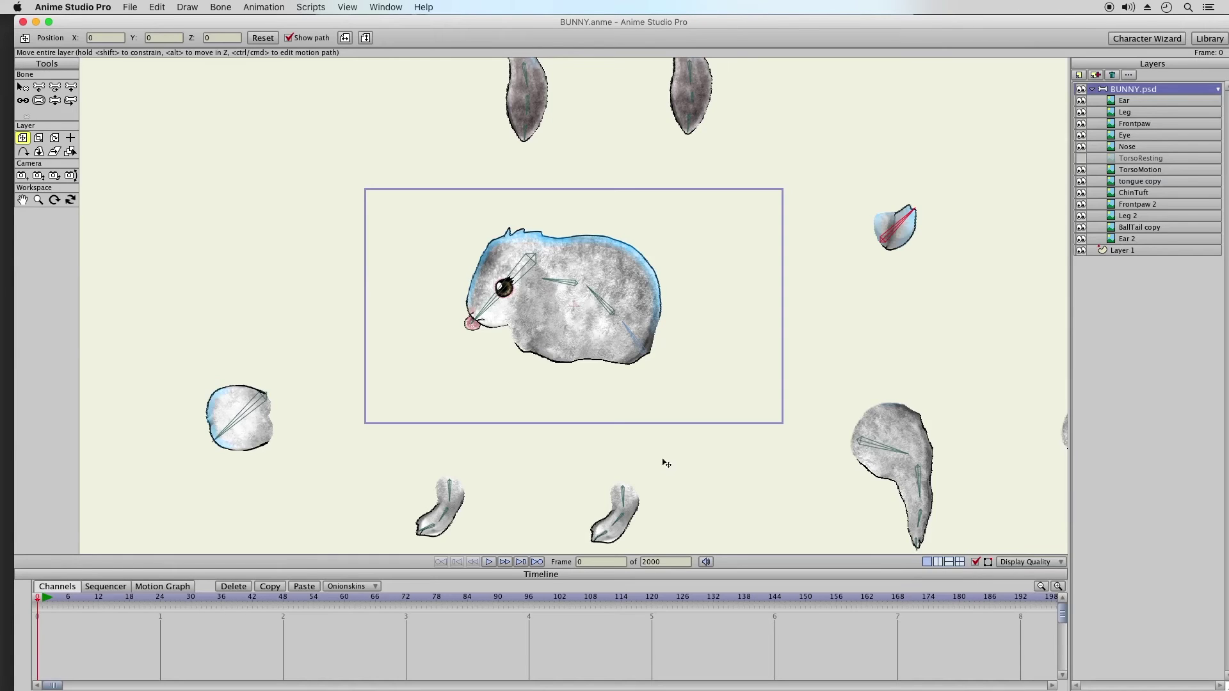
{"action": "left_click", "coordinate": [38, 199]}
{"action": "left_click_drag", "start_coordinate": [706, 380], "coordinate": [579, 286]}
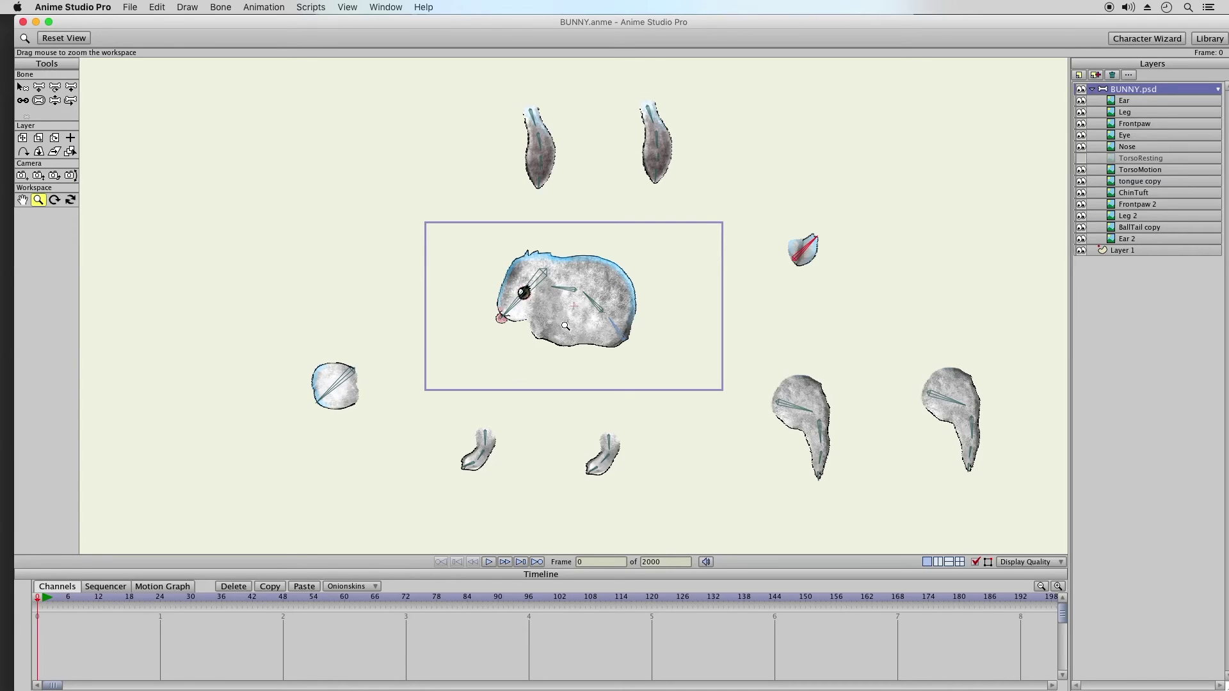
{"action": "left_click_drag", "start_coordinate": [530, 363], "coordinate": [947, 375]}
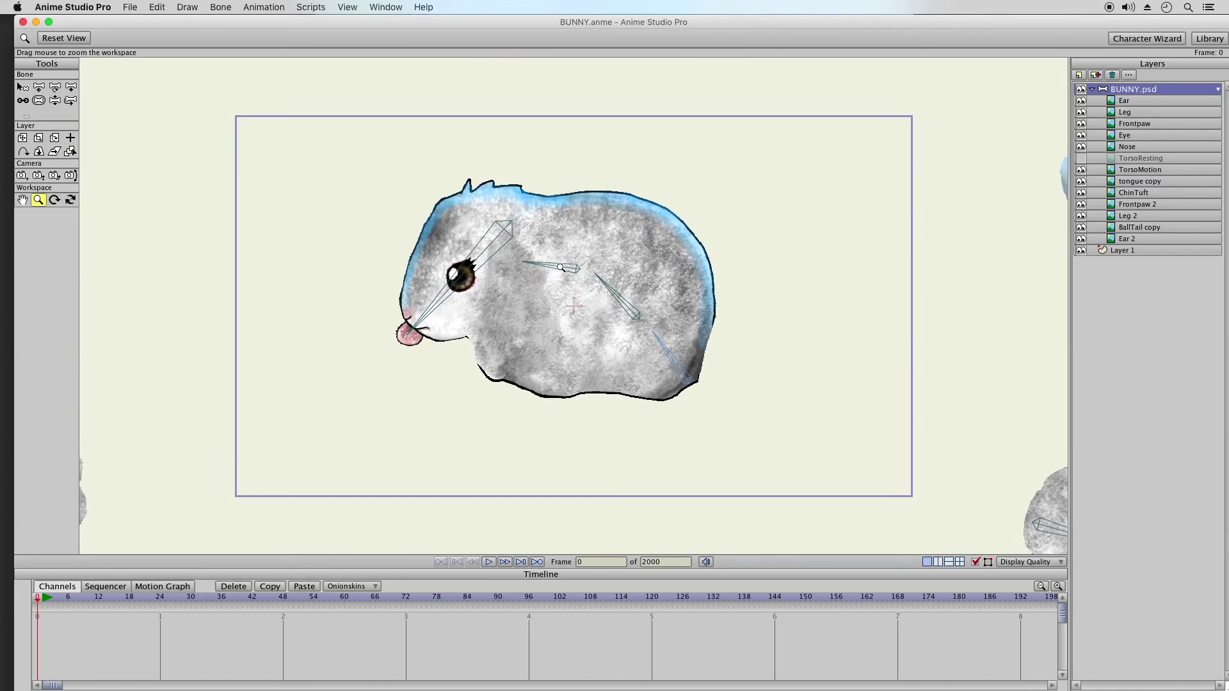
Test the assembled BUNNY.anme rig by raising the head, swinging the ears back, and straightening both front paws downward
{"action": "left_click", "coordinate": [71, 101]}
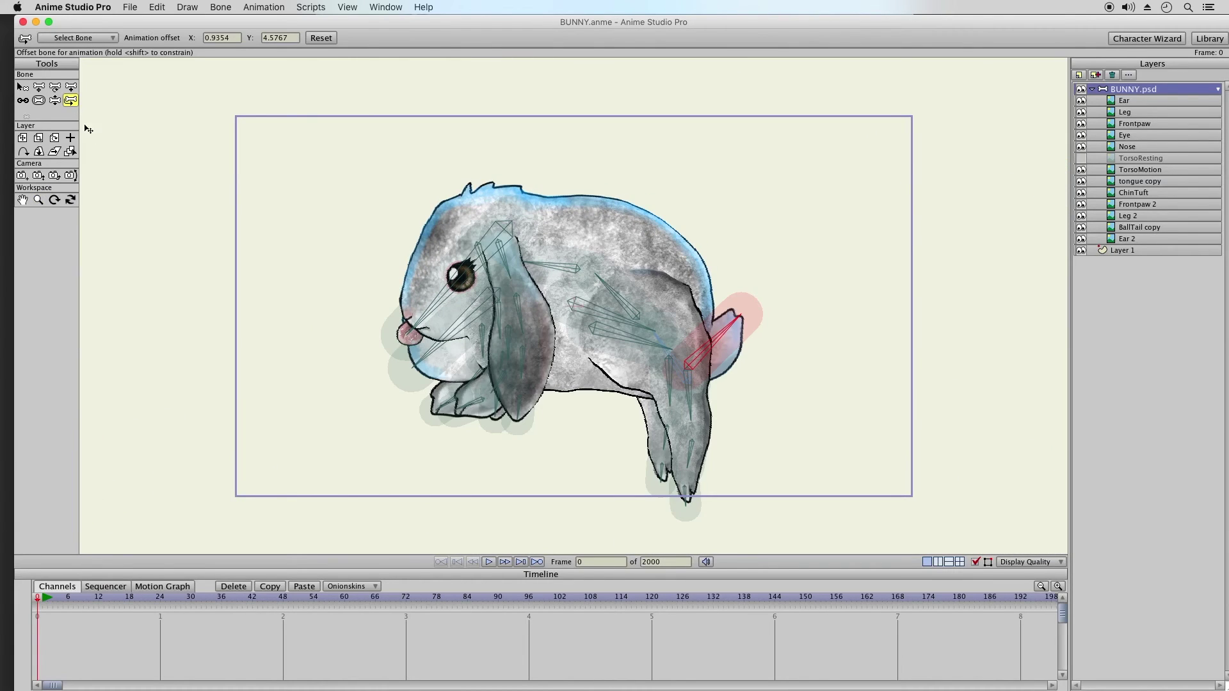
{"action": "left_click", "coordinate": [55, 101]}
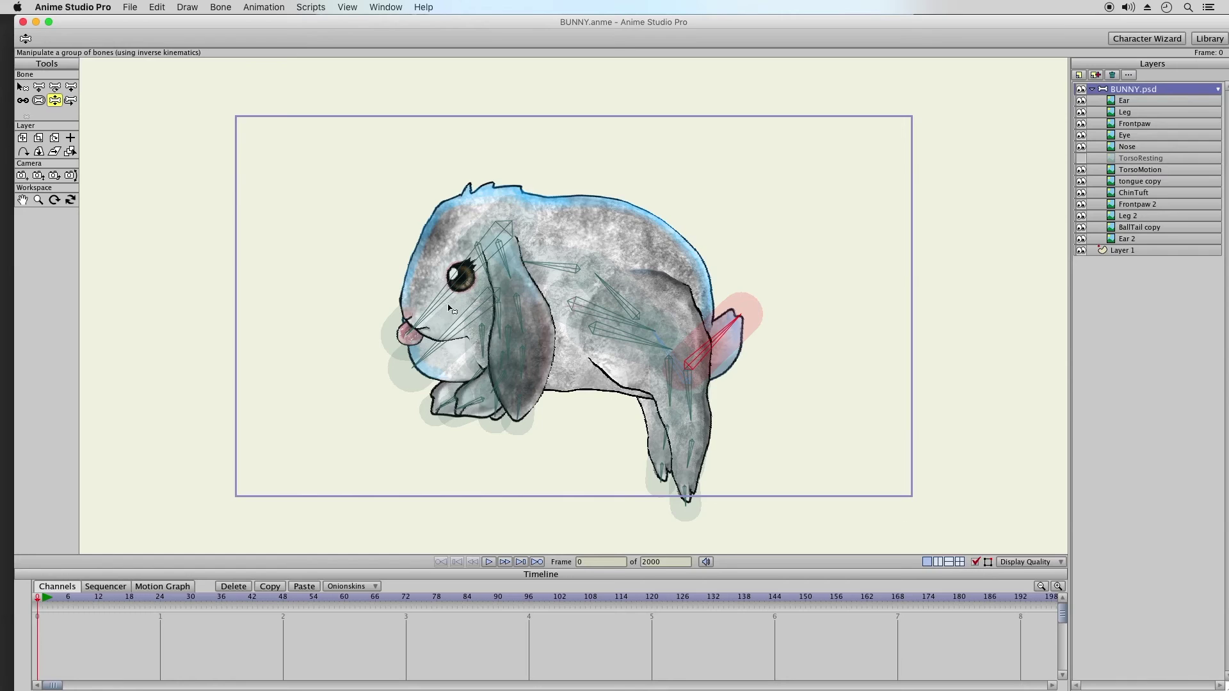
{"action": "left_click_drag", "start_coordinate": [439, 303], "coordinate": [377, 261]}
{"action": "left_click_drag", "start_coordinate": [458, 346], "coordinate": [544, 419]}
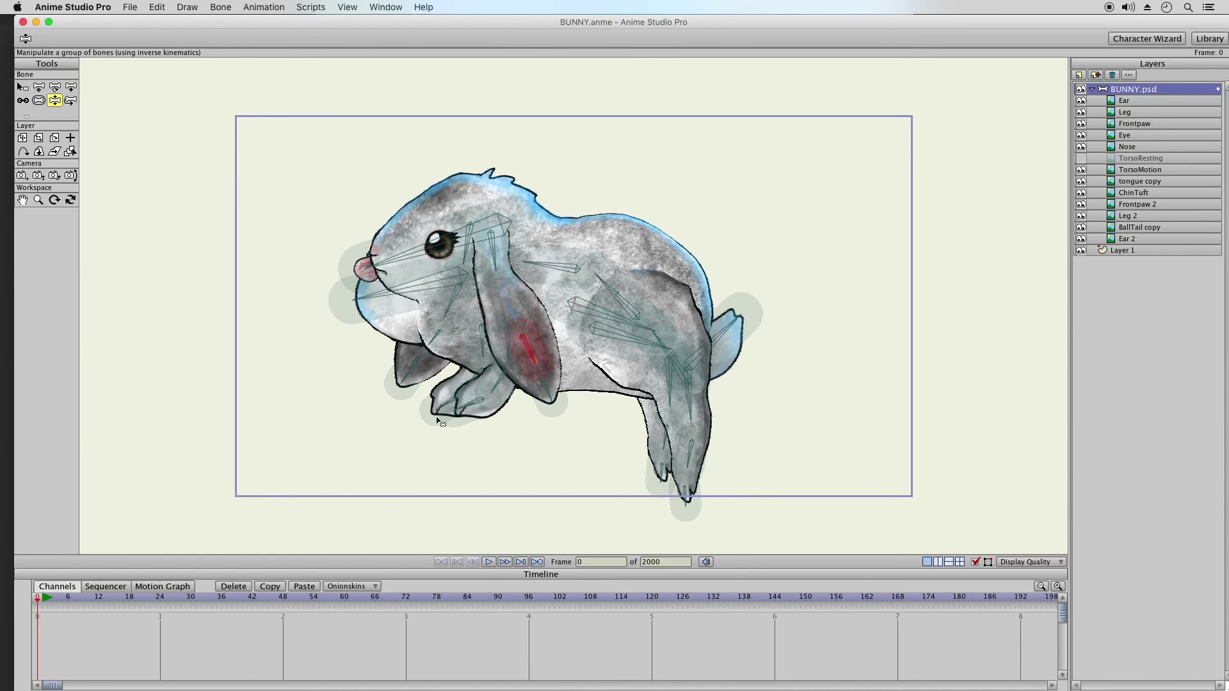
{"action": "left_click_drag", "start_coordinate": [476, 446], "coordinate": [567, 485]}
{"action": "mouse_move", "coordinate": [456, 434]}
{"action": "left_mouse_down"}
{"action": "mouse_move", "coordinate": [489, 452]}
{"action": "mouse_move", "coordinate": [477, 434]}
{"action": "left_mouse_up"}
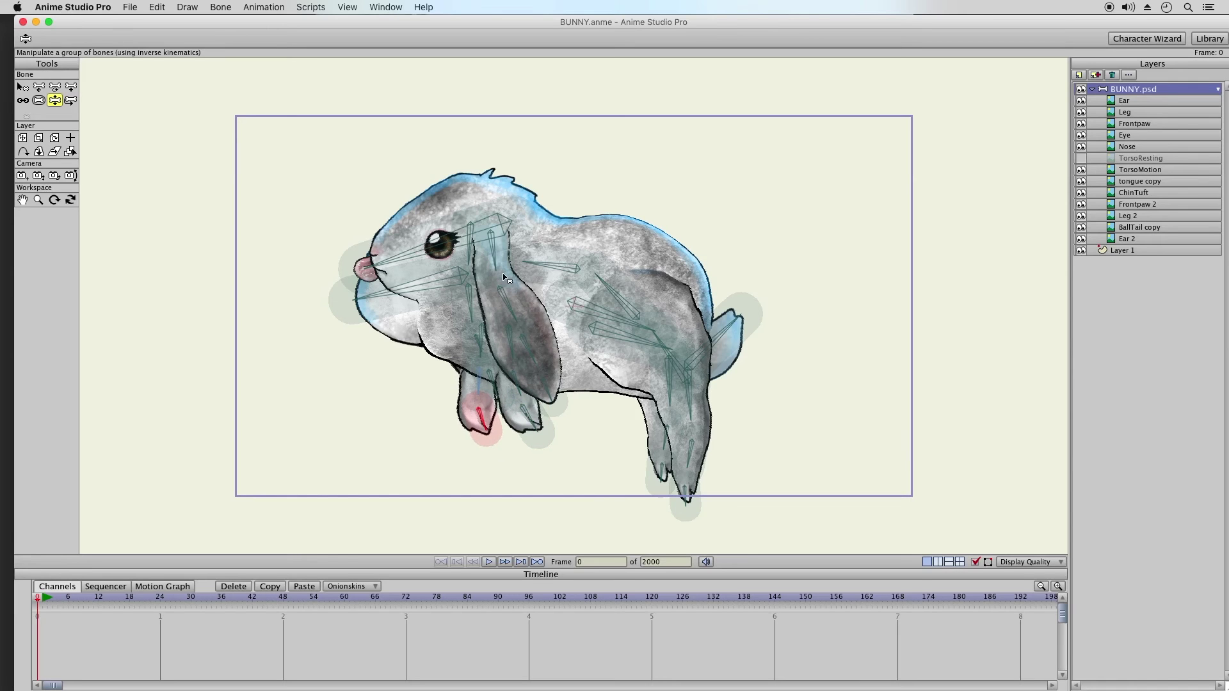
Lower the head and chin, fold the hind legs under the body, and test the tail bone
{"action": "left_click_drag", "start_coordinate": [532, 264], "coordinate": [403, 363]}
{"action": "left_click", "coordinate": [420, 297]}
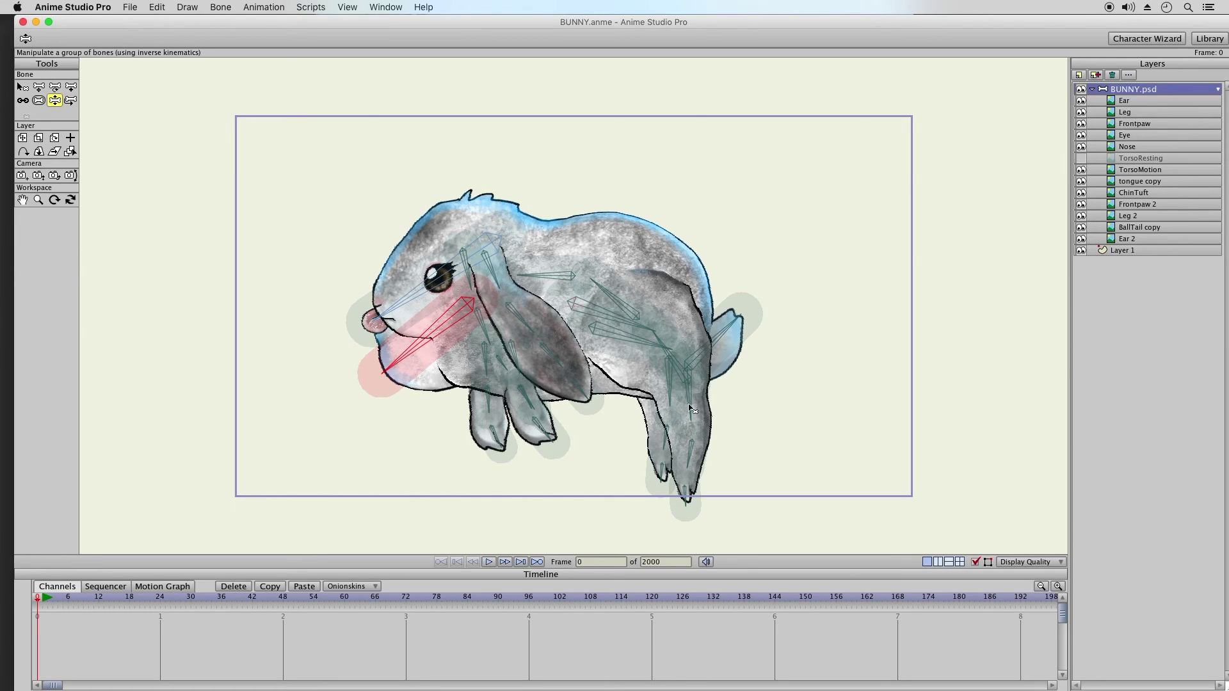
{"action": "left_click_drag", "start_coordinate": [691, 415], "coordinate": [669, 386]}
{"action": "mouse_move", "coordinate": [723, 323]}
{"action": "left_mouse_down"}
{"action": "mouse_move", "coordinate": [736, 331]}
{"action": "mouse_move", "coordinate": [747, 311]}
{"action": "mouse_move", "coordinate": [737, 310]}
{"action": "left_mouse_up"}
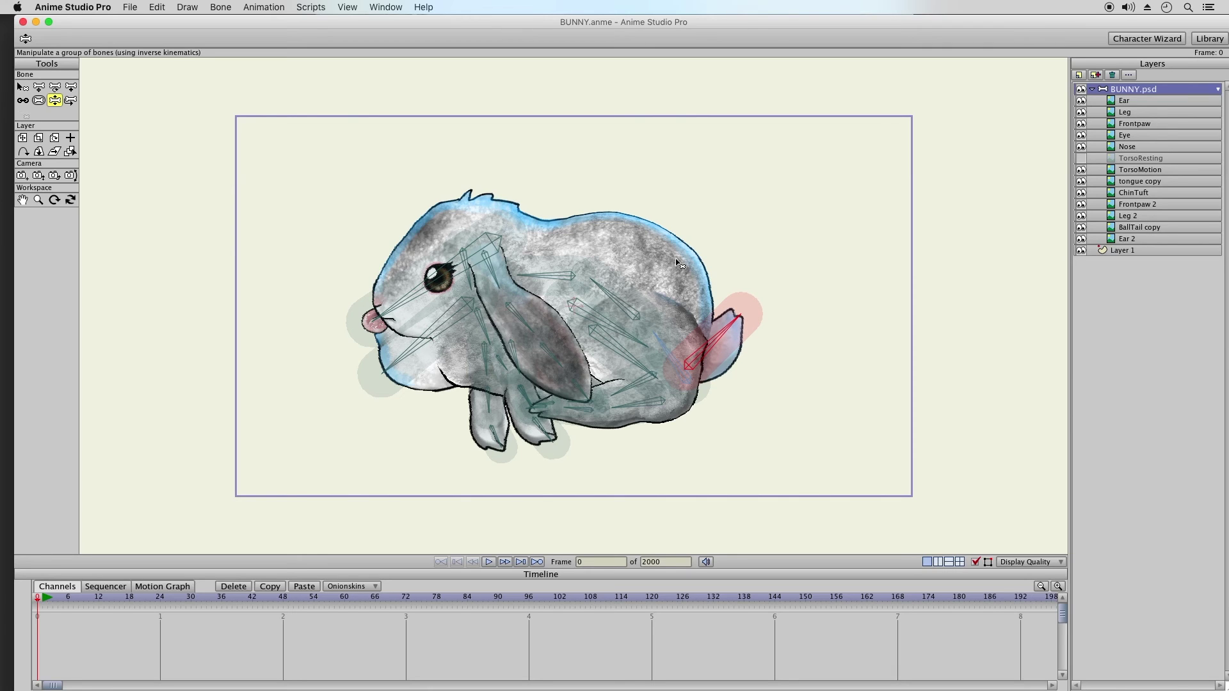
Test the torso bone and swing both ears forward beside the face
{"action": "left_click_drag", "start_coordinate": [616, 299], "coordinate": [613, 299]}
{"action": "left_click_drag", "start_coordinate": [522, 395], "coordinate": [370, 400]}
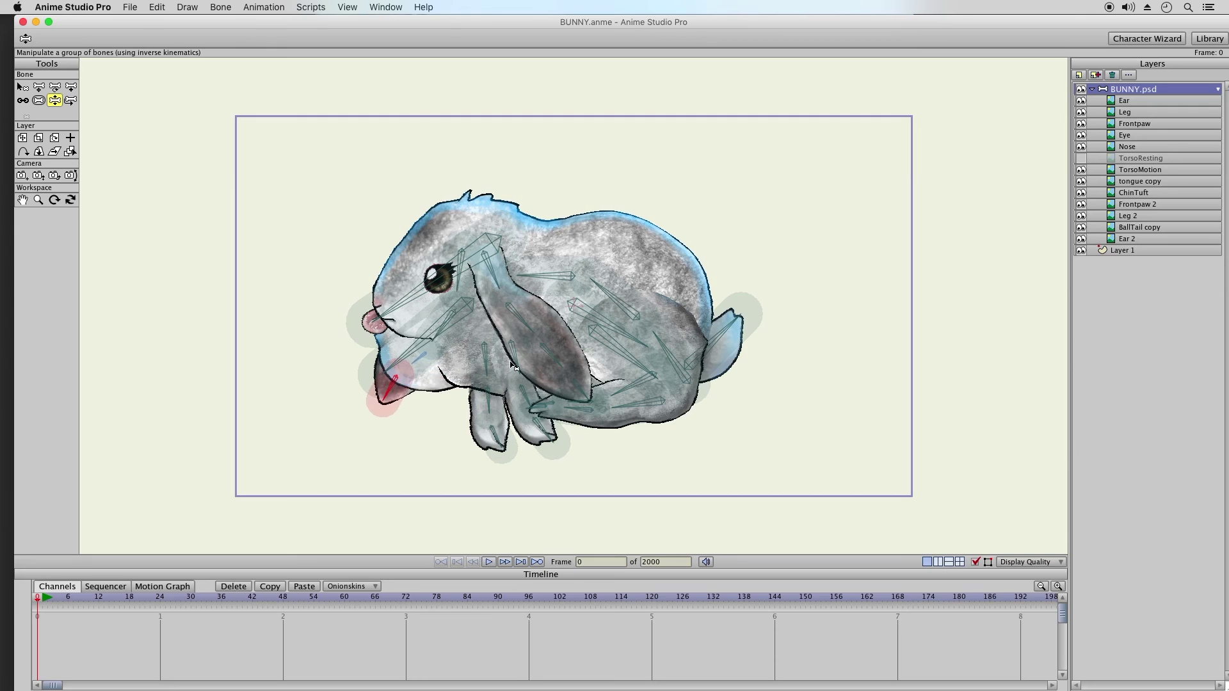
{"action": "left_click_drag", "start_coordinate": [527, 322], "coordinate": [365, 347]}
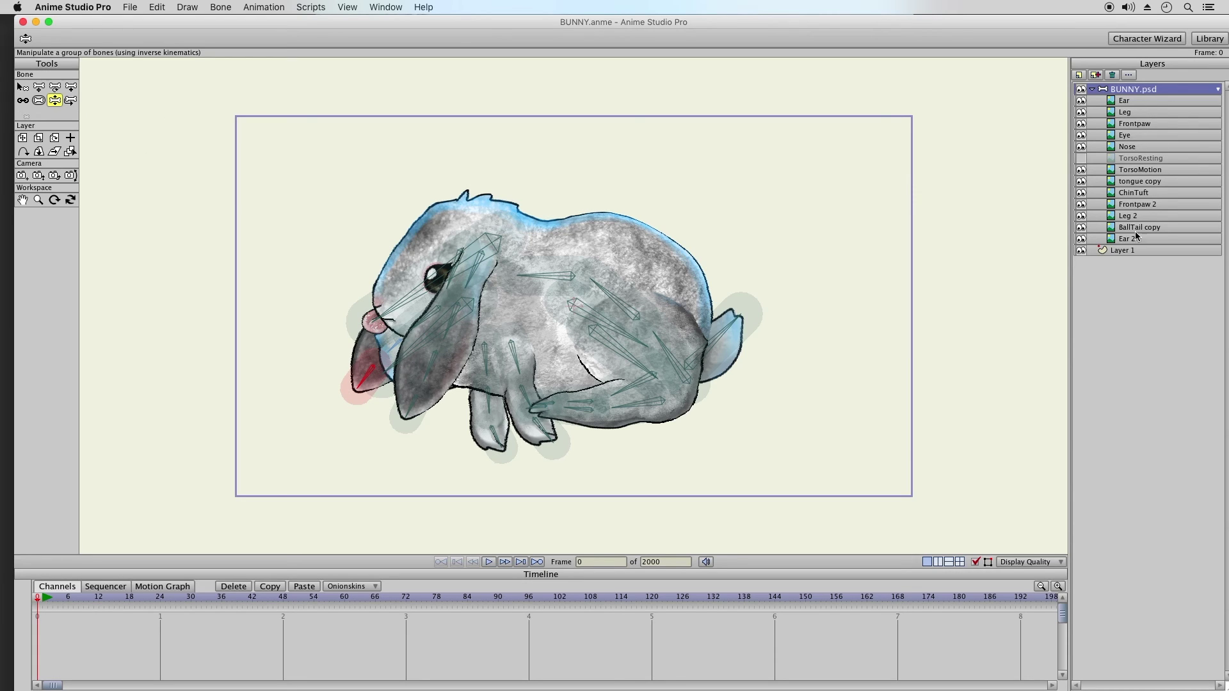
Inspect the head bone's strength region, and undo the test pose back to the rig's original position
{"action": "left_click", "coordinate": [39, 100]}
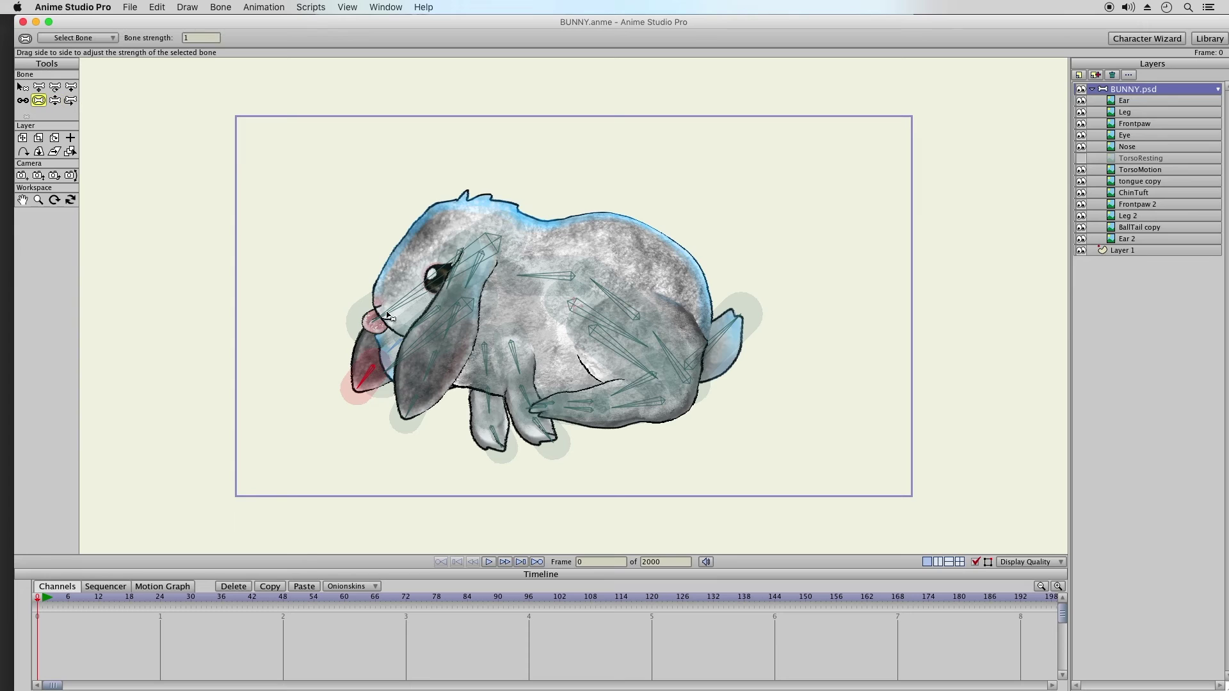
{"action": "left_click", "coordinate": [366, 312]}
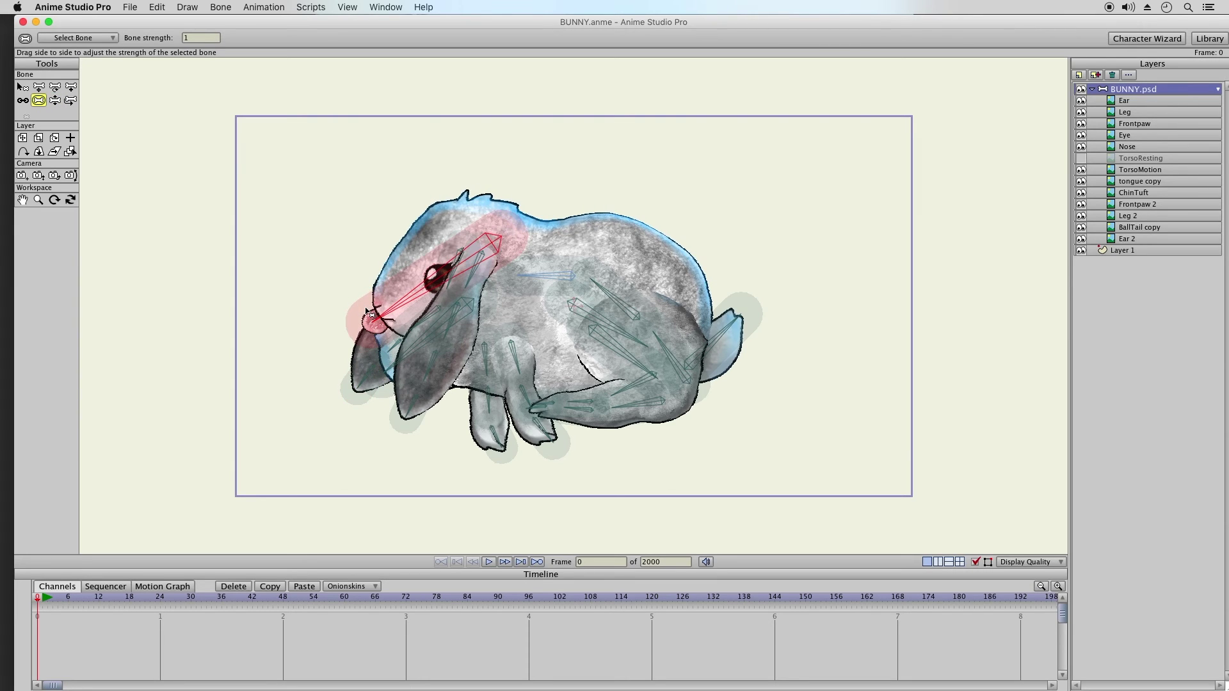
{"action": "left_click", "coordinate": [163, 7]}
{"action": "left_click", "coordinate": [167, 23]}
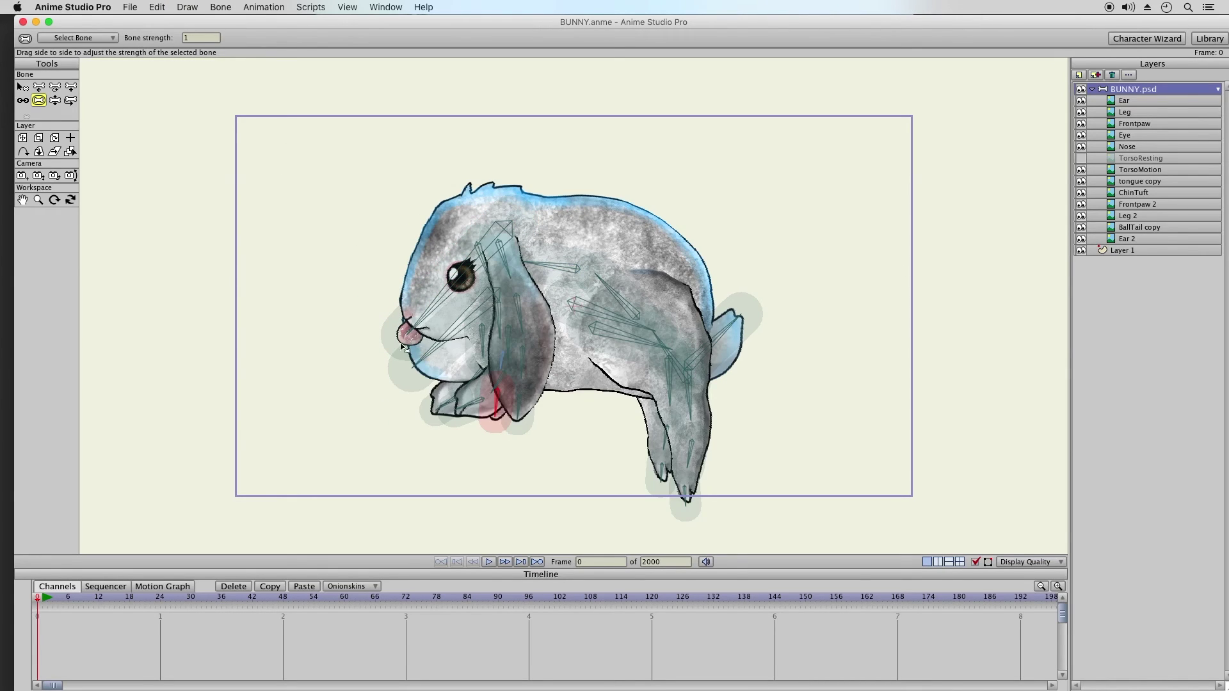
Move the tongue copy layer inward behind the bunny's mouth, to about X -1.6420, Y -0.0879
{"action": "left_click", "coordinate": [54, 100]}
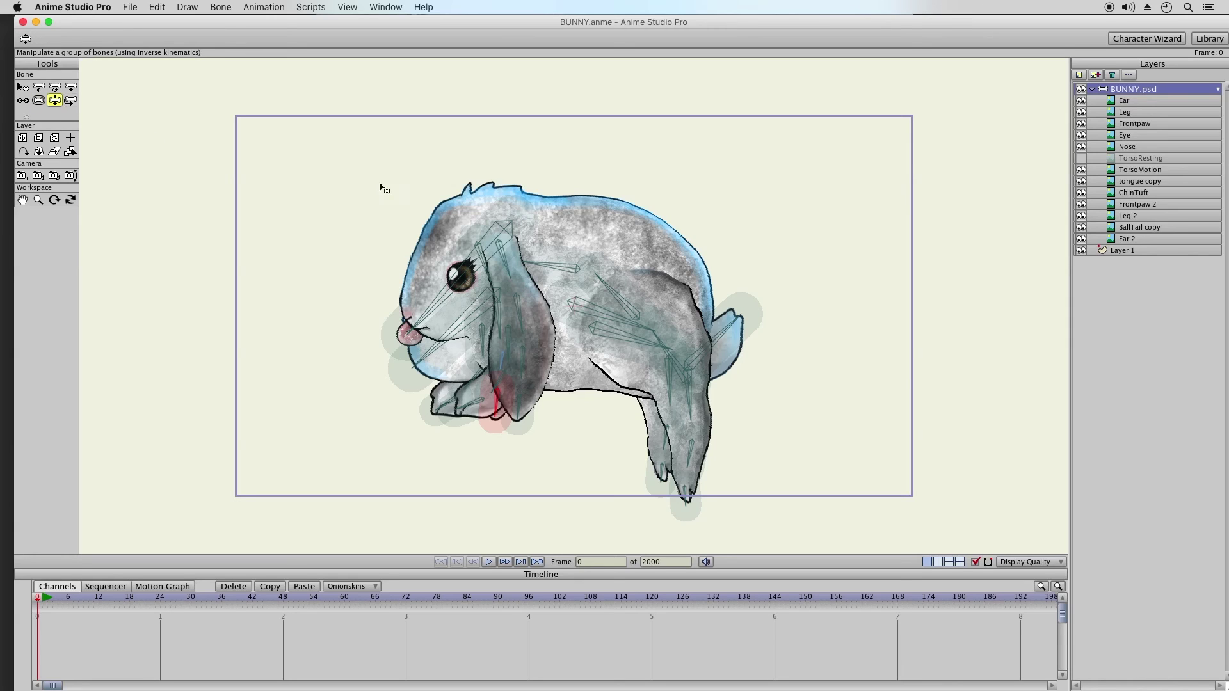
{"action": "left_click", "coordinate": [22, 86]}
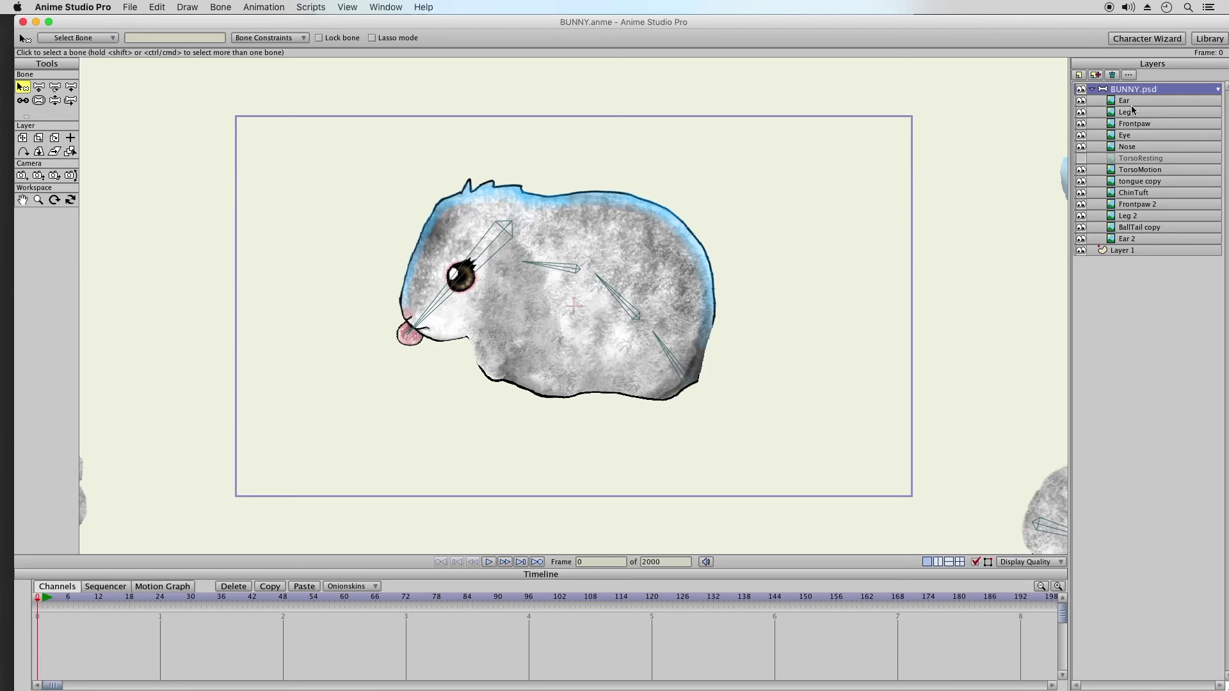
{"action": "left_click", "coordinate": [1150, 185]}
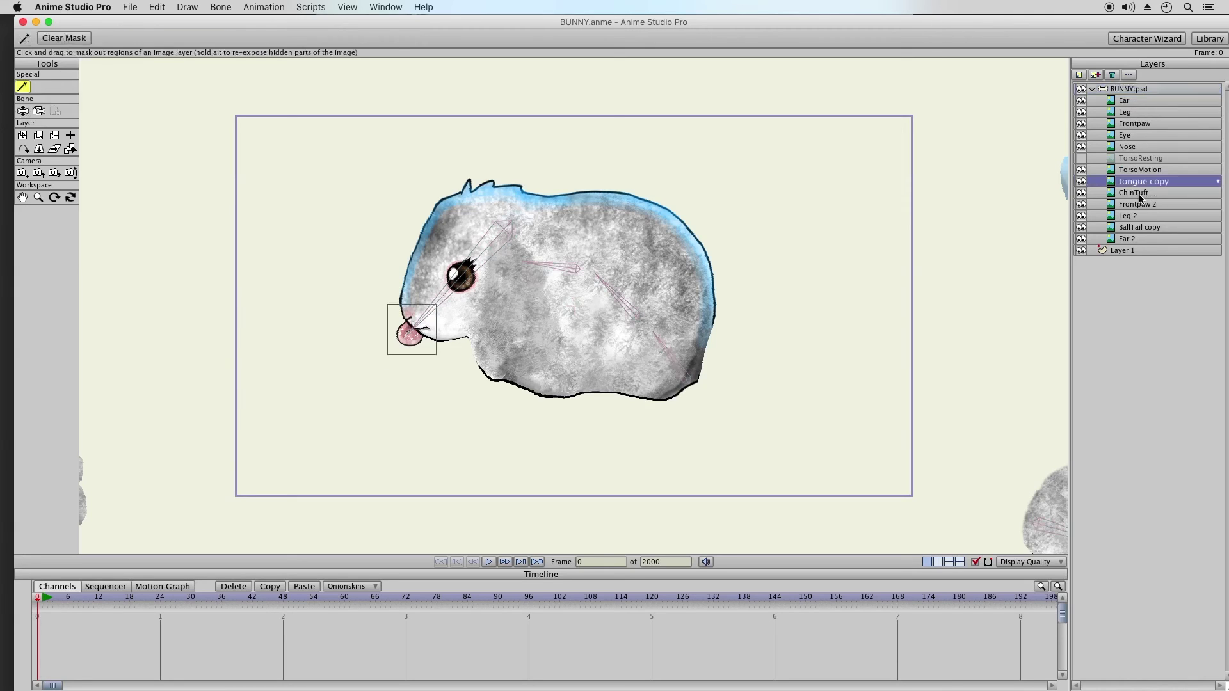
{"action": "left_click", "coordinate": [23, 135]}
{"action": "left_click_drag", "start_coordinate": [426, 334], "coordinate": [453, 316]}
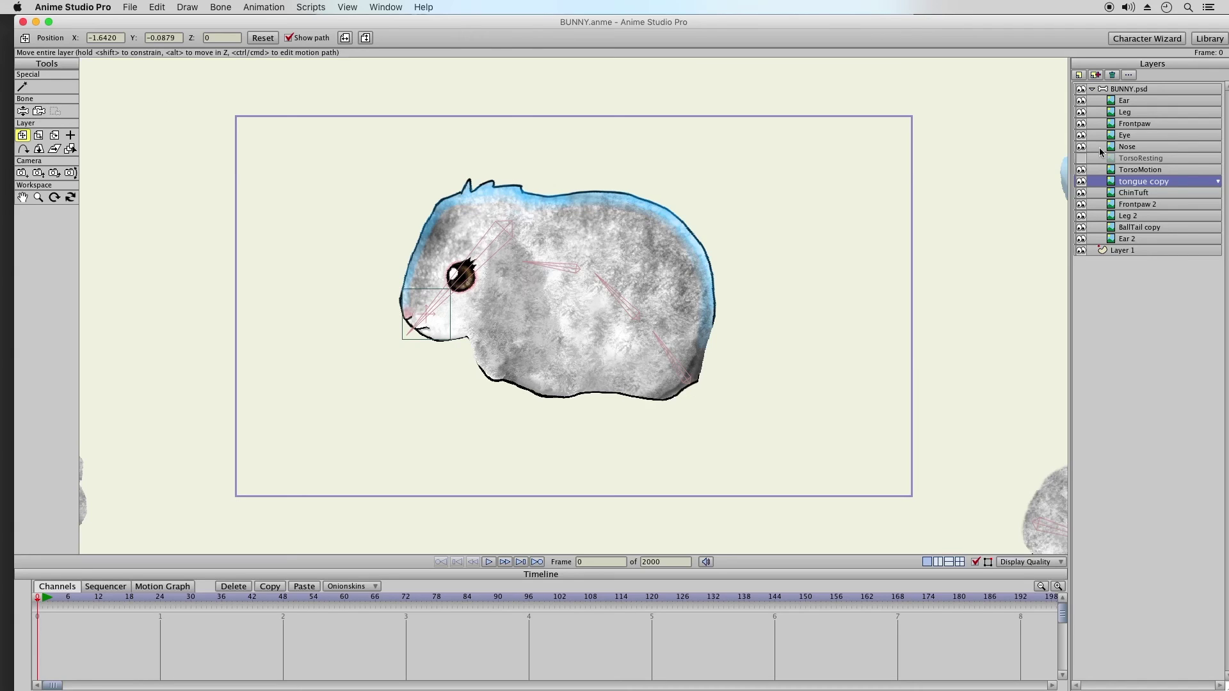
Show the TorsoResting layer and view it on the assembled bunny rig
{"action": "left_click", "coordinate": [1140, 90]}
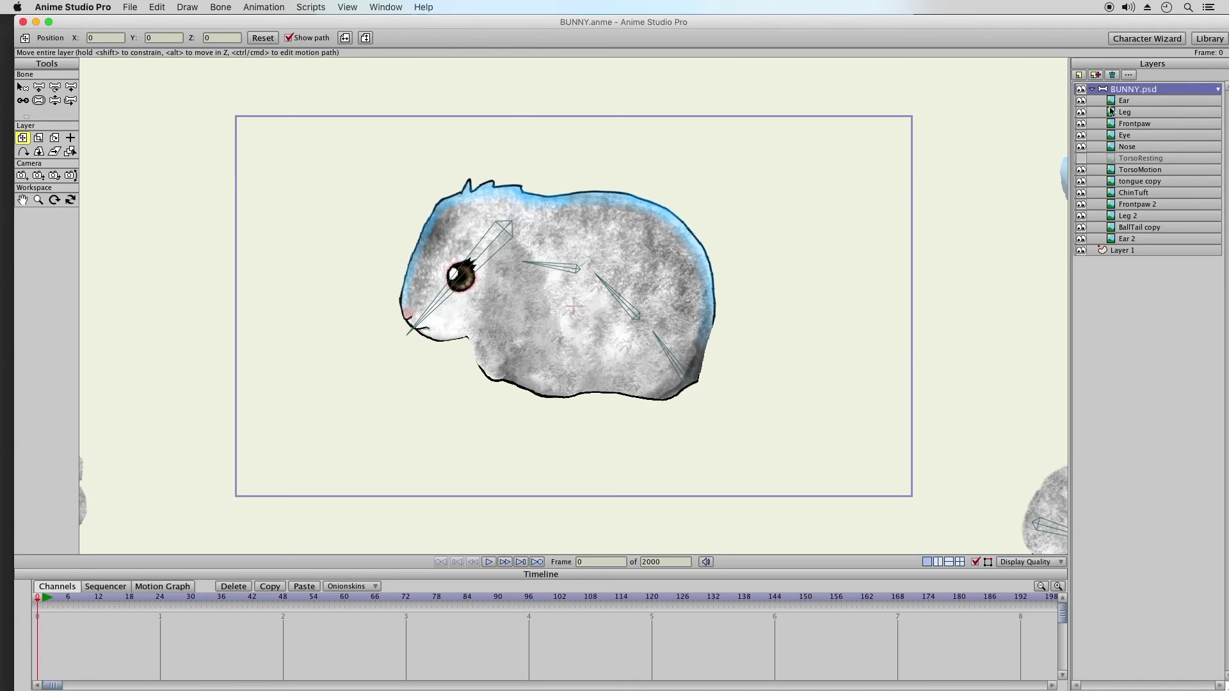
{"action": "left_click", "coordinate": [1082, 158]}
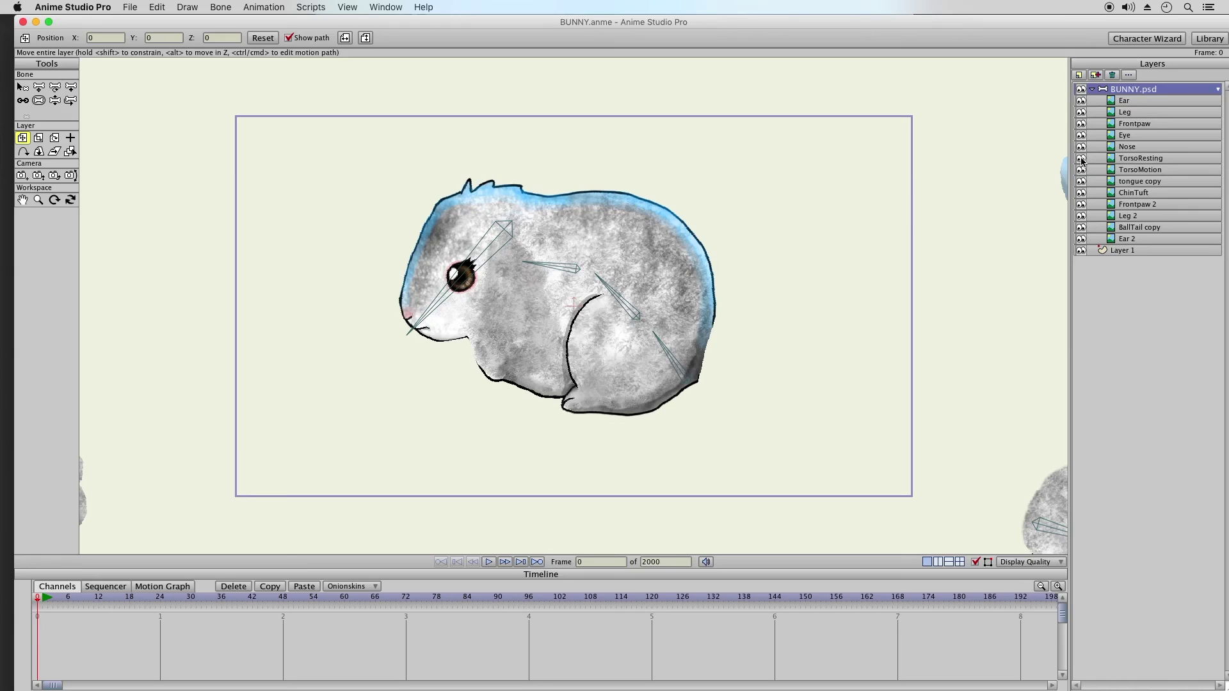
{"action": "left_click", "coordinate": [1141, 161]}
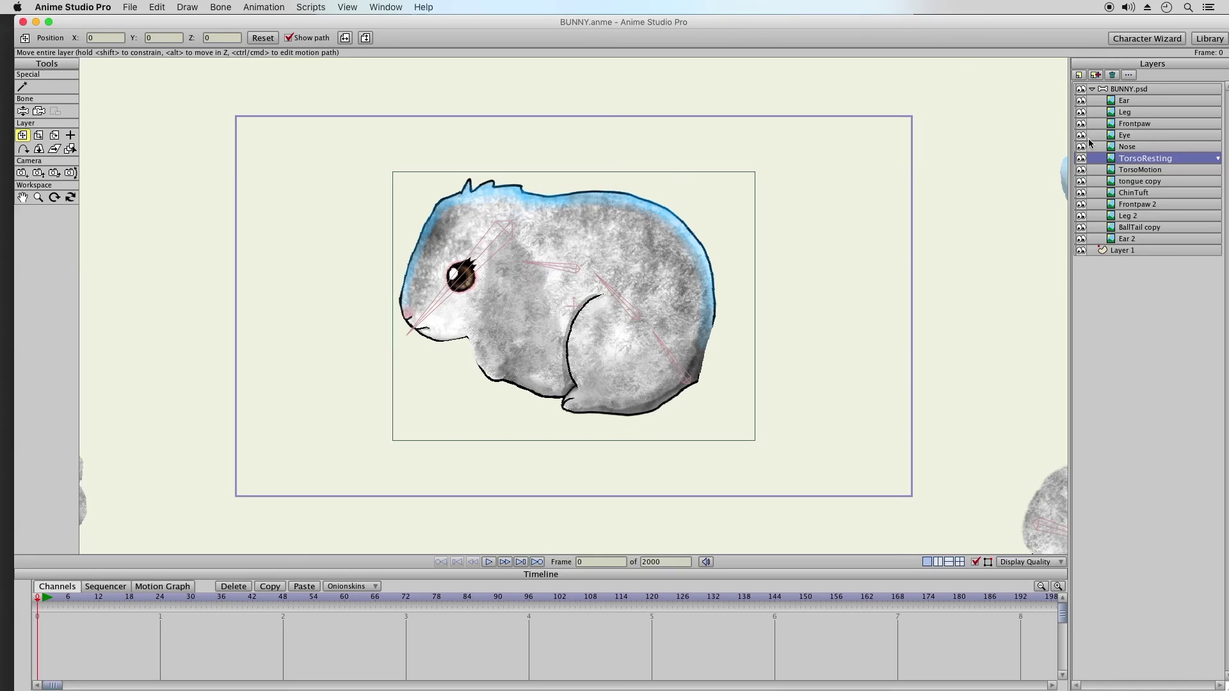
{"action": "left_click", "coordinate": [1124, 92]}
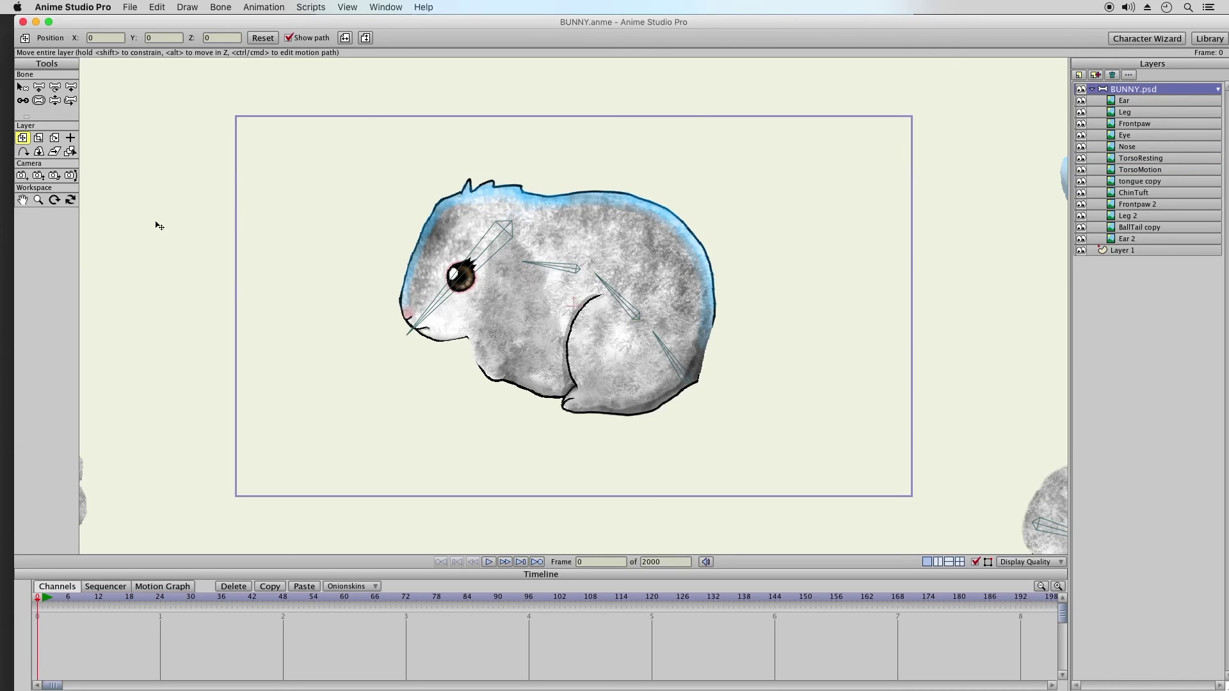
{"action": "left_click", "coordinate": [55, 101]}
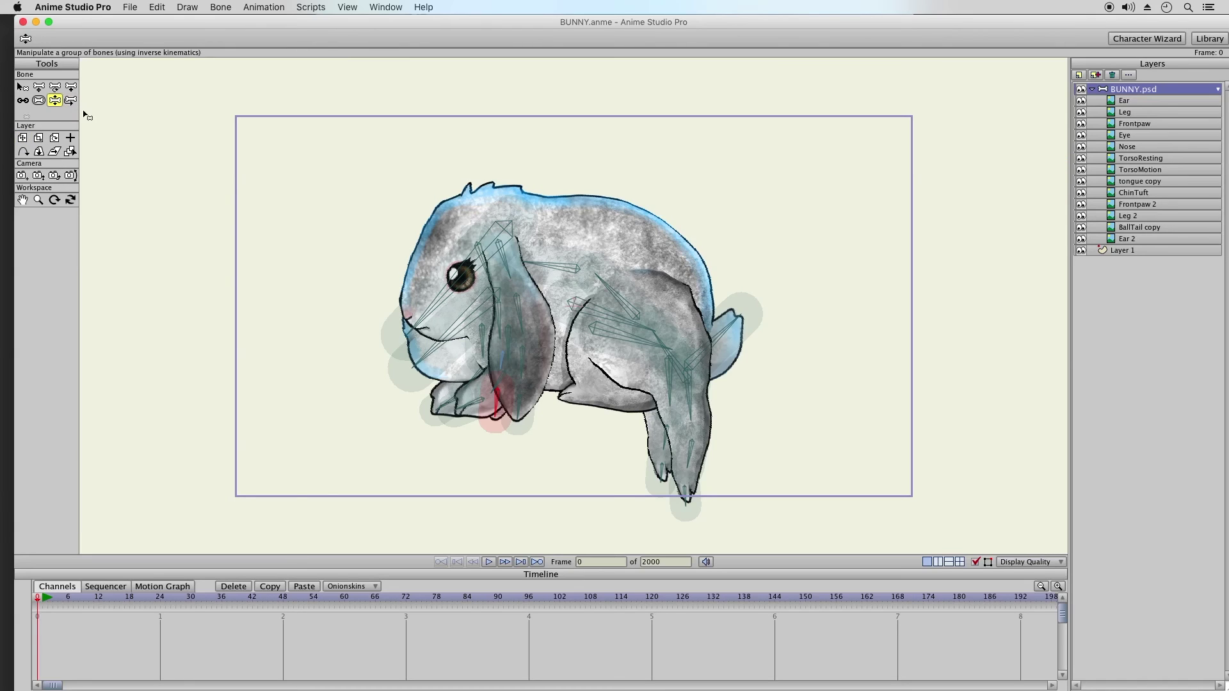
With the bones and TorsoResting layer hidden, pose the bunny crouching with front paws forward and hind legs folded under the body
{"action": "left_click", "coordinate": [975, 562]}
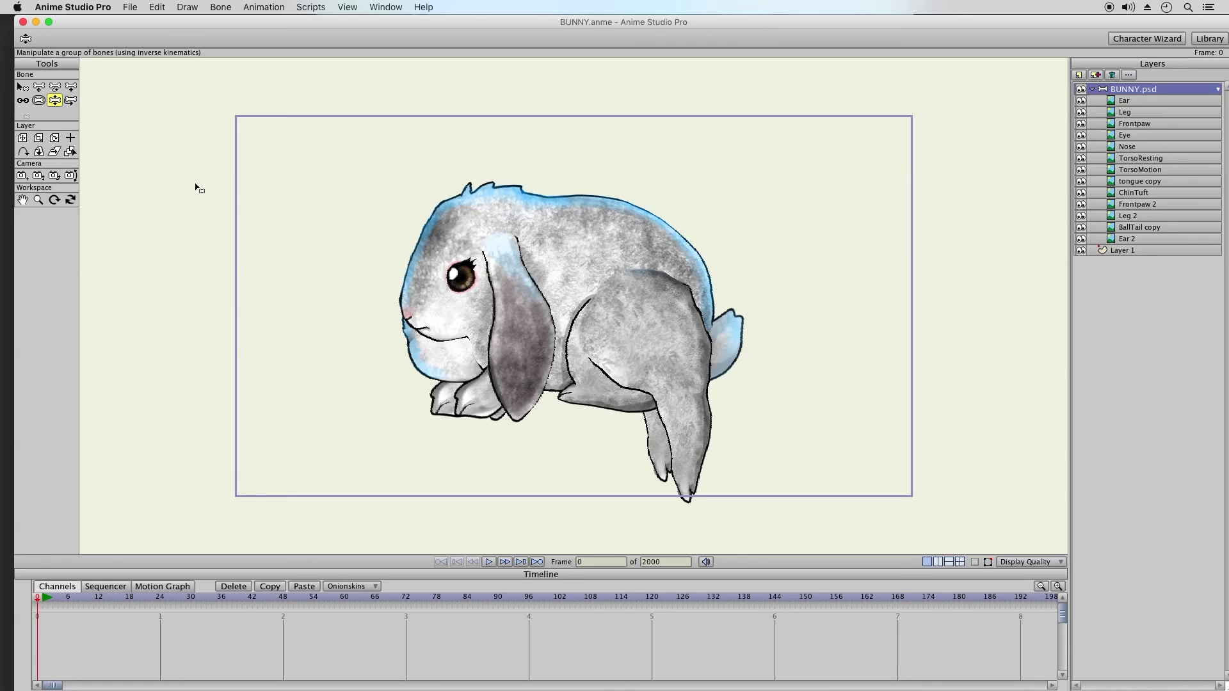
{"action": "left_click_drag", "start_coordinate": [426, 361], "coordinate": [429, 364]}
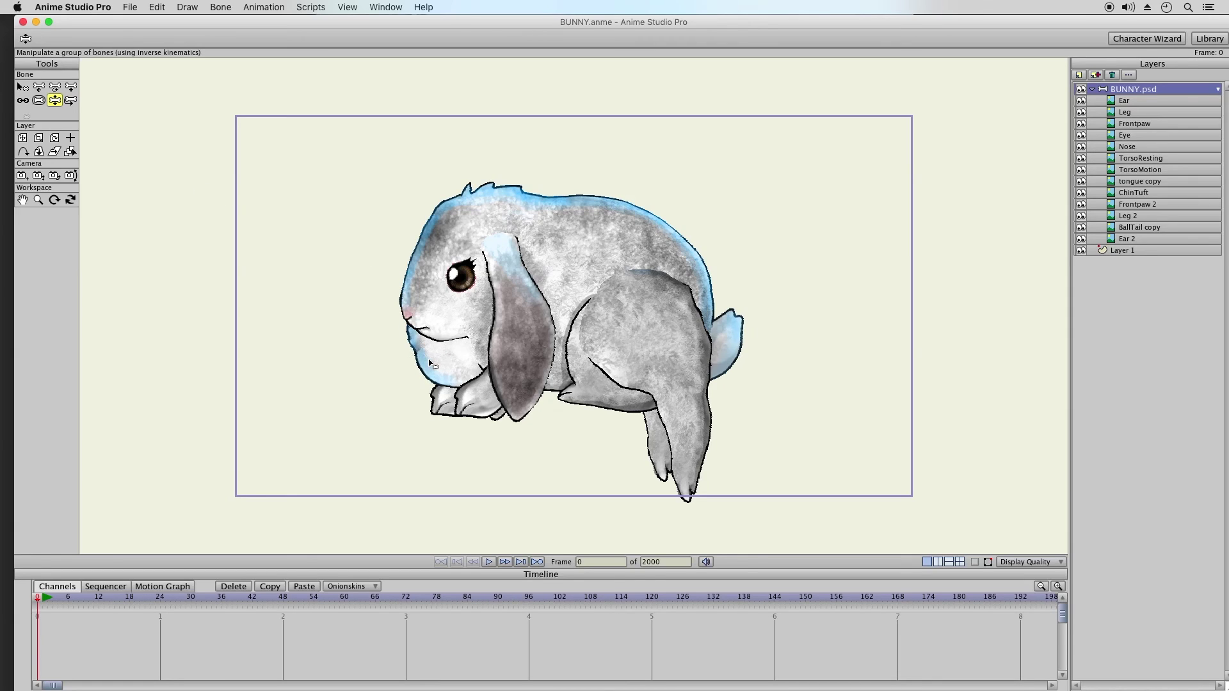
{"action": "left_click_drag", "start_coordinate": [425, 291], "coordinate": [448, 345]}
{"action": "left_click_drag", "start_coordinate": [503, 397], "coordinate": [393, 428]}
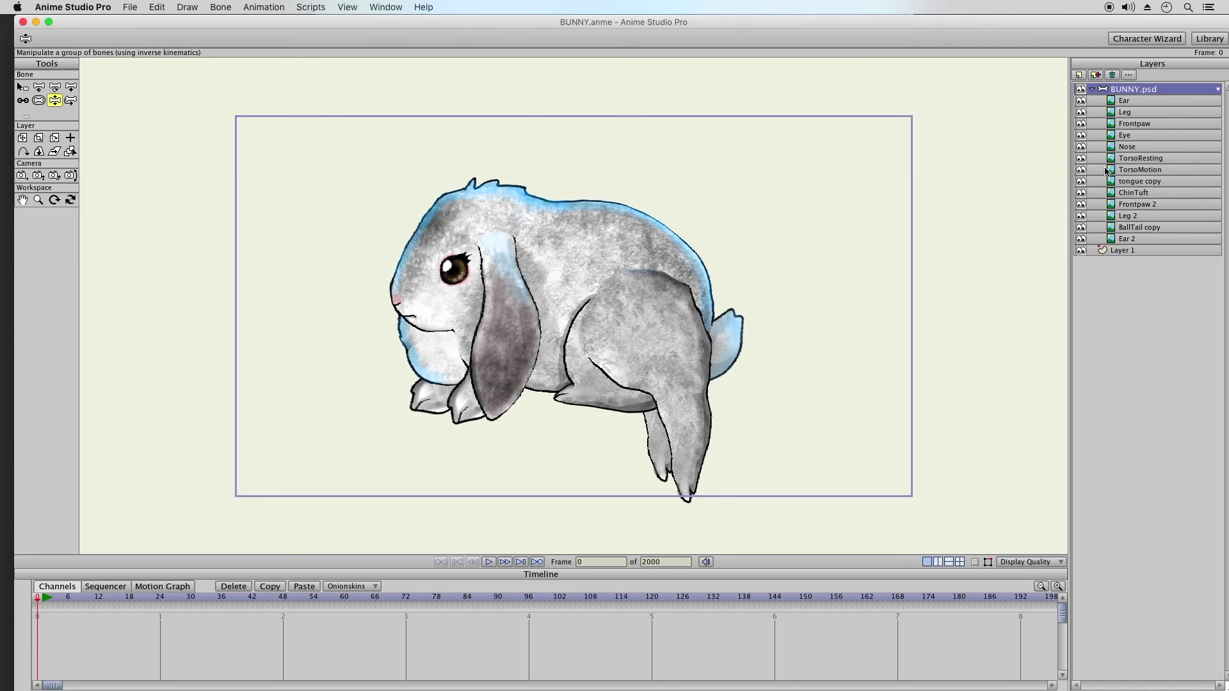
{"action": "left_click", "coordinate": [1081, 158]}
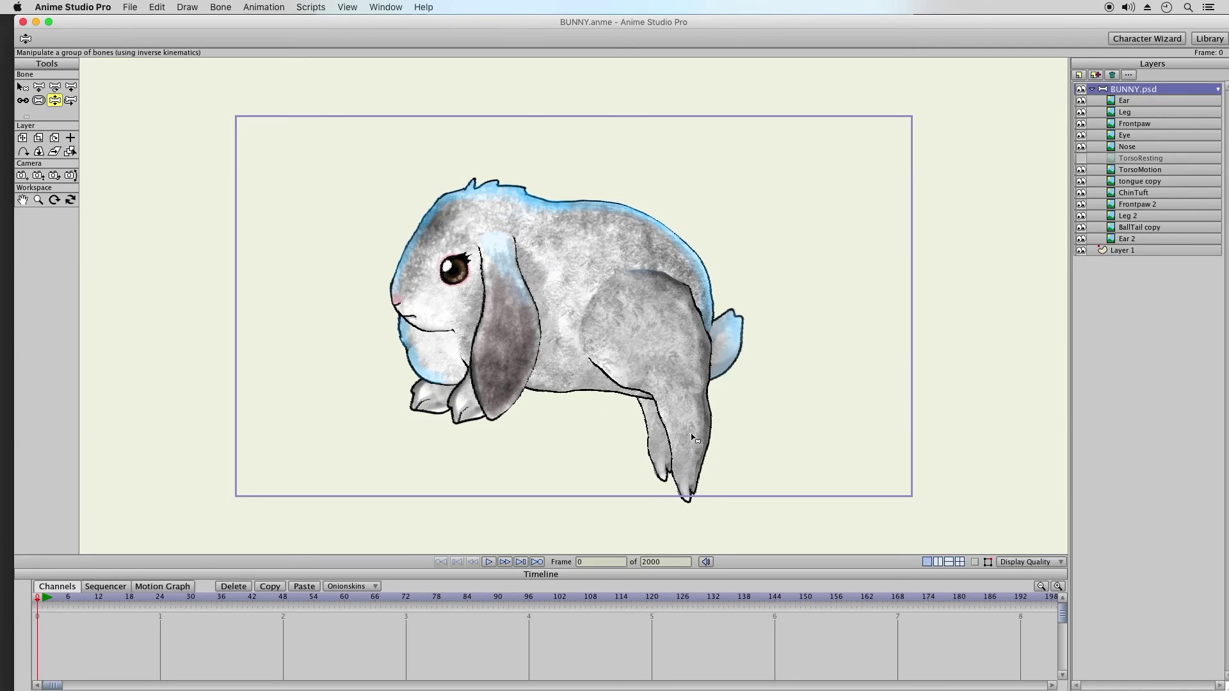
{"action": "left_click_drag", "start_coordinate": [691, 443], "coordinate": [618, 383]}
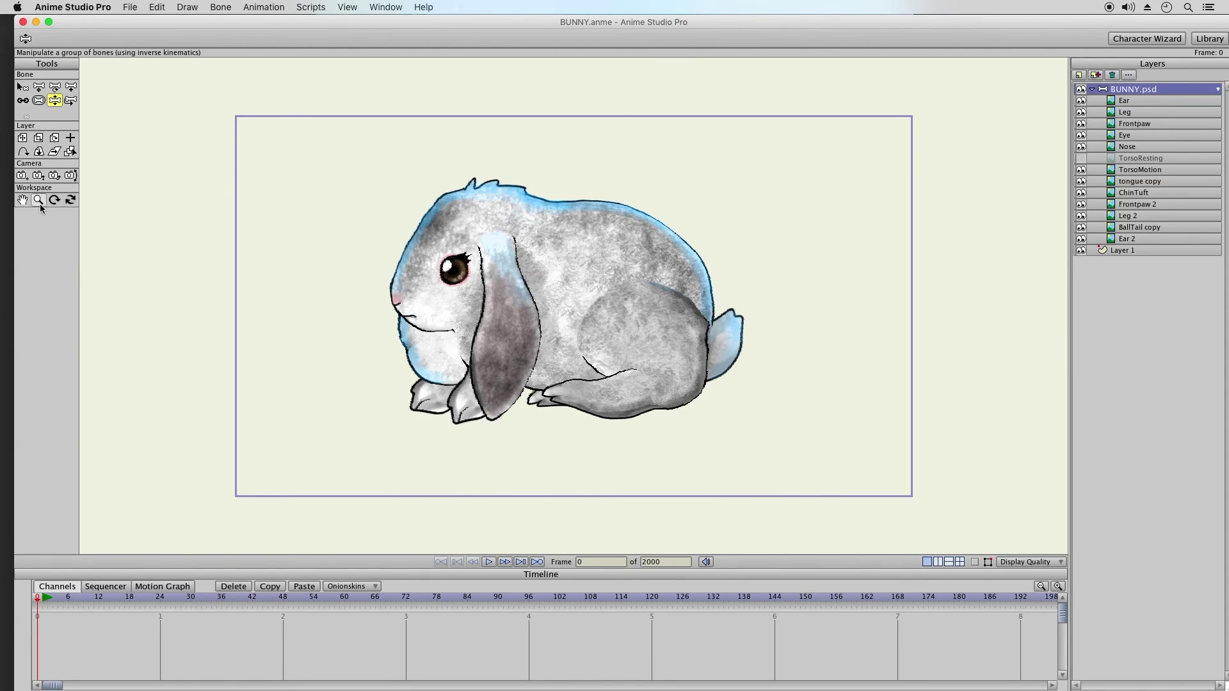
Render a preview of the crouching bunny, examine it, and close the preview
{"action": "left_click", "coordinate": [129, 7]}
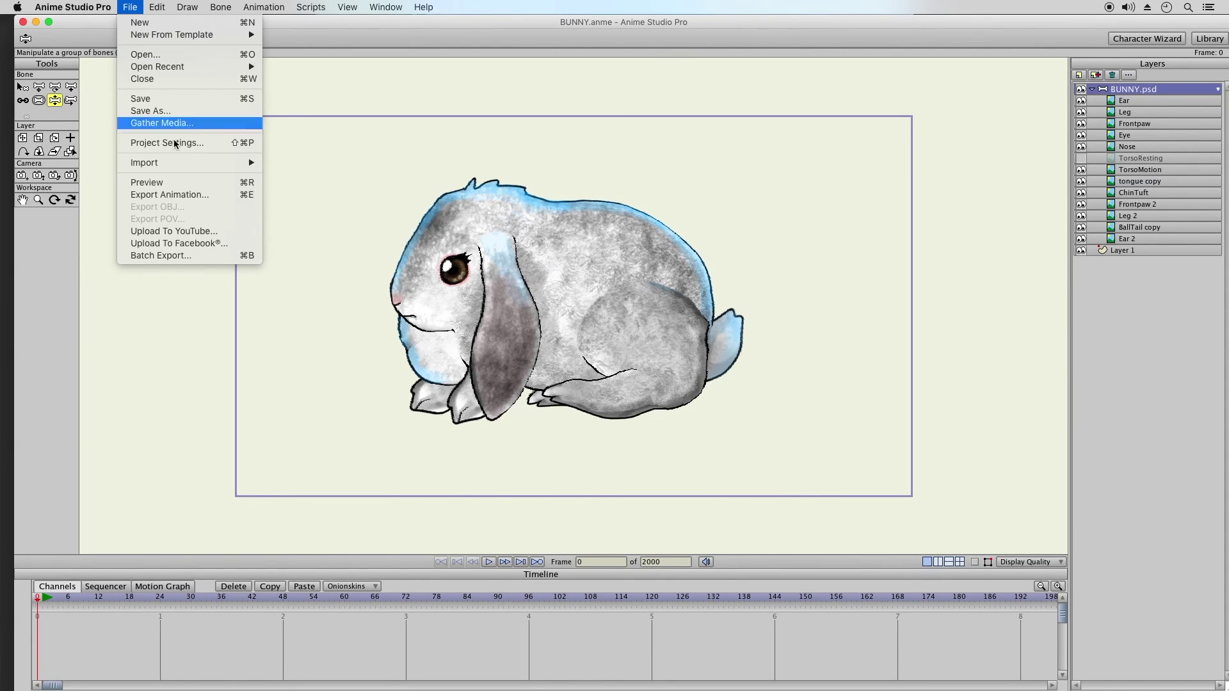
{"action": "left_click", "coordinate": [186, 183]}
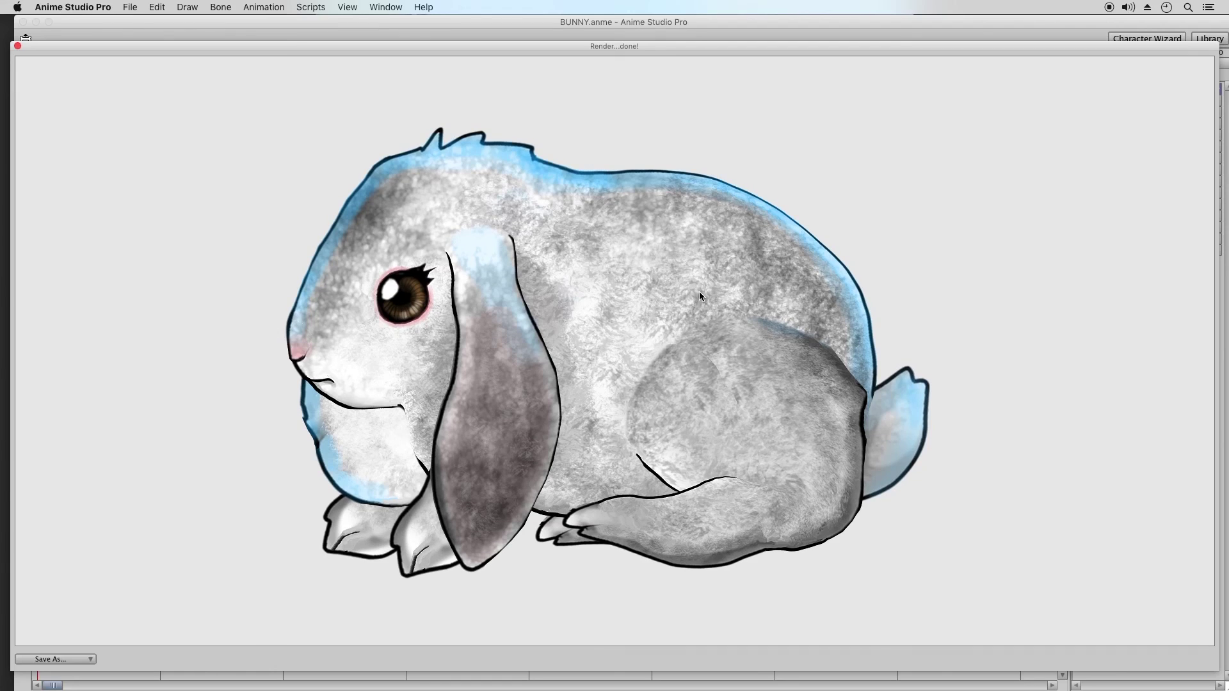
{"action": "left_click", "coordinate": [18, 46]}
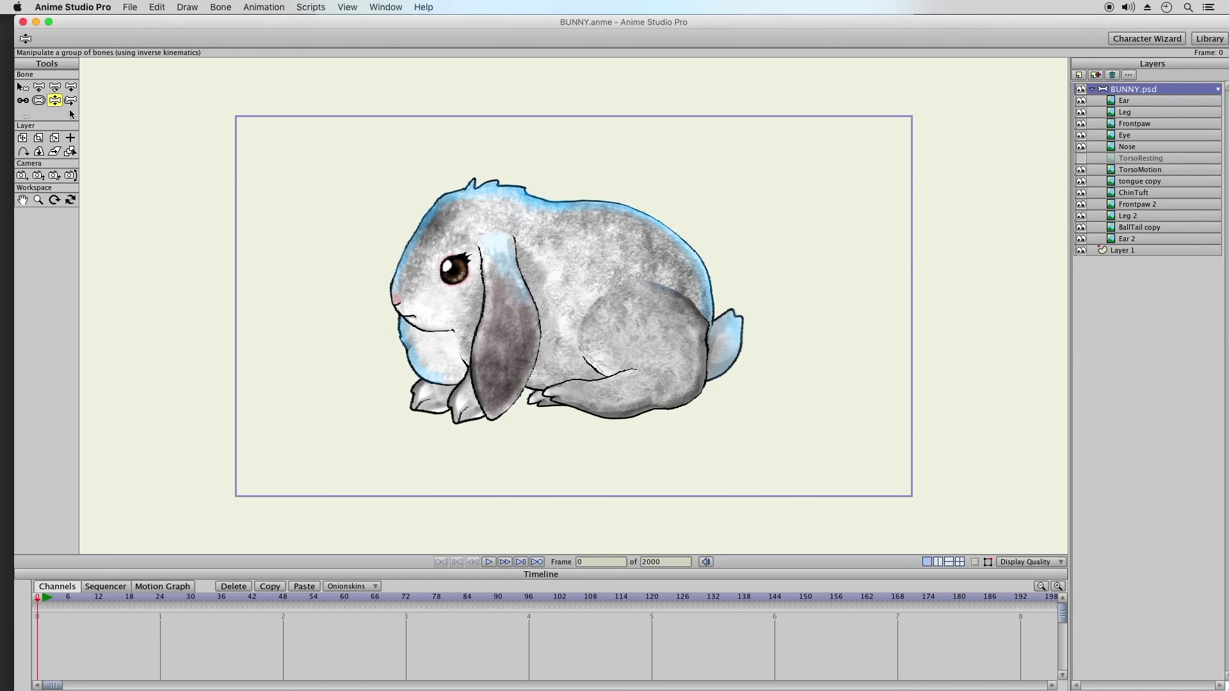
Pose the bunny leaping by stretching the hind legs back, raising the front body, extending the front paws, and swinging the ears back
{"action": "left_click_drag", "start_coordinate": [646, 361], "coordinate": [727, 405]}
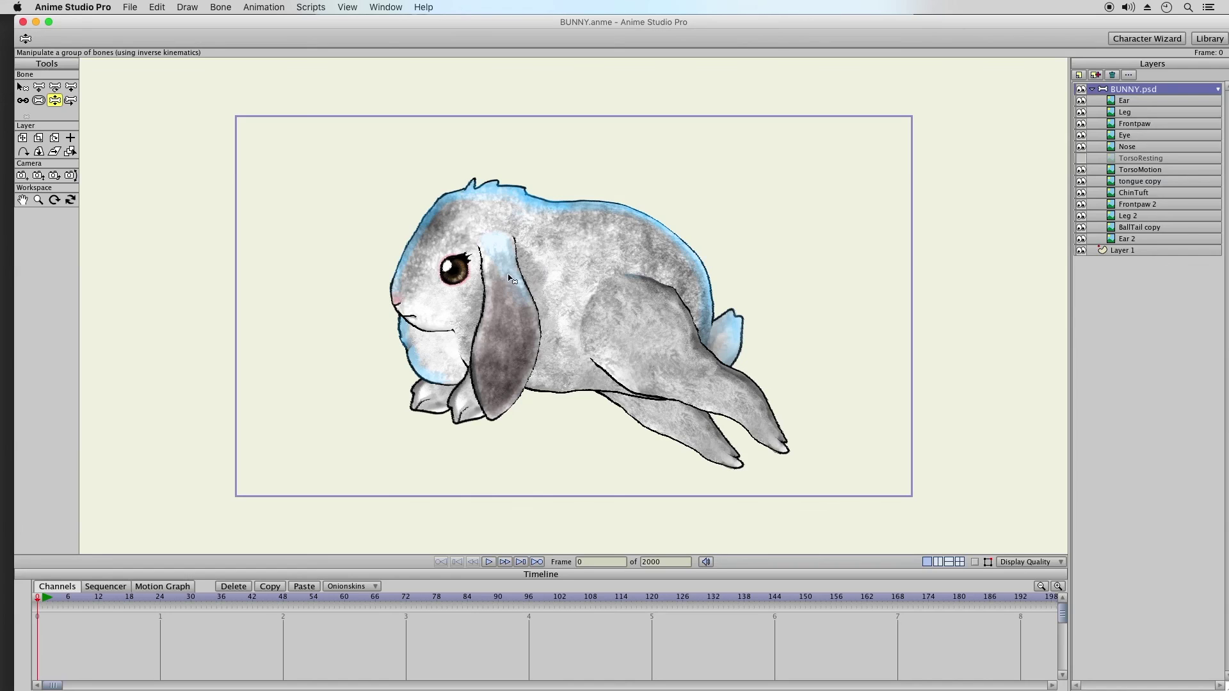
{"action": "left_click_drag", "start_coordinate": [555, 283], "coordinate": [401, 244]}
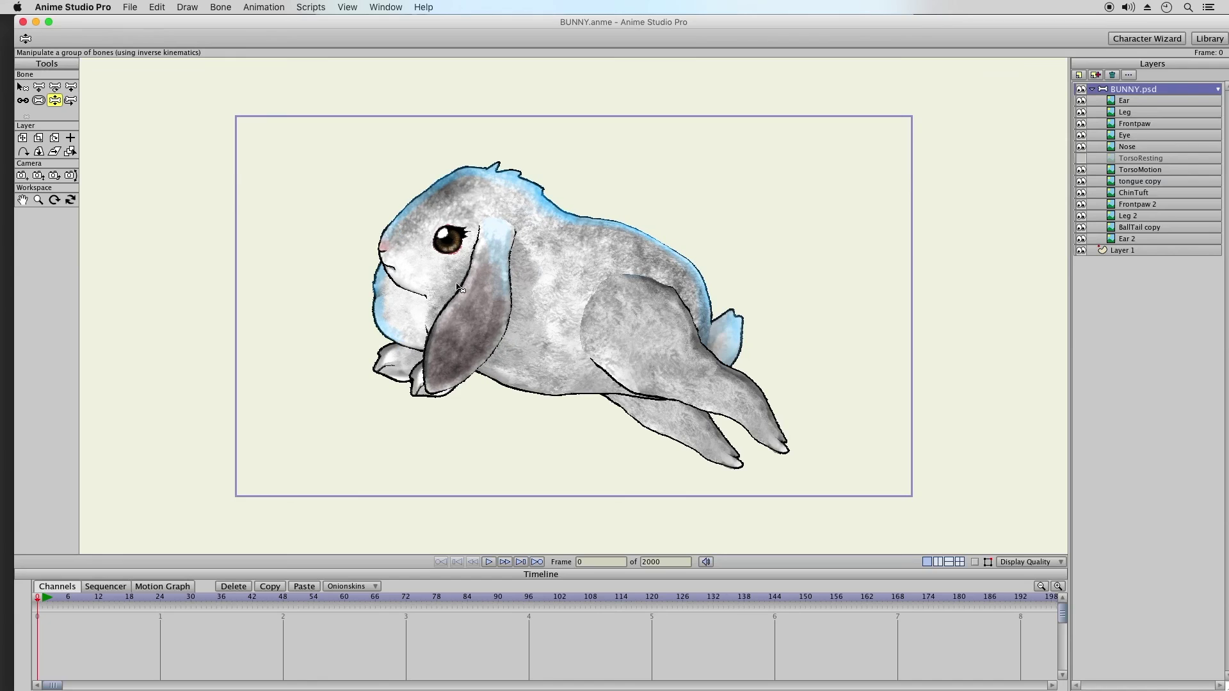
{"action": "mouse_move", "coordinate": [481, 334]}
{"action": "left_mouse_down"}
{"action": "mouse_move", "coordinate": [469, 384]}
{"action": "mouse_move", "coordinate": [534, 368]}
{"action": "mouse_move", "coordinate": [470, 400]}
{"action": "mouse_move", "coordinate": [374, 371]}
{"action": "mouse_move", "coordinate": [447, 356]}
{"action": "mouse_move", "coordinate": [463, 374]}
{"action": "mouse_move", "coordinate": [435, 368]}
{"action": "mouse_move", "coordinate": [448, 392]}
{"action": "mouse_move", "coordinate": [628, 477]}
{"action": "mouse_move", "coordinate": [431, 299]}
{"action": "mouse_move", "coordinate": [436, 328]}
{"action": "mouse_move", "coordinate": [393, 320]}
{"action": "mouse_move", "coordinate": [399, 372]}
{"action": "mouse_move", "coordinate": [313, 340]}
{"action": "mouse_move", "coordinate": [404, 362]}
{"action": "mouse_move", "coordinate": [404, 324]}
{"action": "mouse_move", "coordinate": [400, 355]}
{"action": "mouse_move", "coordinate": [395, 317]}
{"action": "mouse_move", "coordinate": [402, 325]}
{"action": "mouse_move", "coordinate": [391, 324]}
{"action": "mouse_move", "coordinate": [406, 308]}
{"action": "mouse_move", "coordinate": [424, 390]}
{"action": "mouse_move", "coordinate": [506, 433]}
{"action": "mouse_move", "coordinate": [495, 393]}
{"action": "mouse_move", "coordinate": [310, 439]}
{"action": "mouse_move", "coordinate": [182, 433]}
{"action": "mouse_move", "coordinate": [189, 365]}
{"action": "mouse_move", "coordinate": [170, 228]}
{"action": "mouse_move", "coordinate": [156, 398]}
{"action": "mouse_move", "coordinate": [217, 527]}
{"action": "mouse_move", "coordinate": [323, 579]}
{"action": "mouse_move", "coordinate": [296, 628]}
{"action": "mouse_move", "coordinate": [411, 549]}
{"action": "mouse_move", "coordinate": [589, 315]}
{"action": "left_mouse_up"}
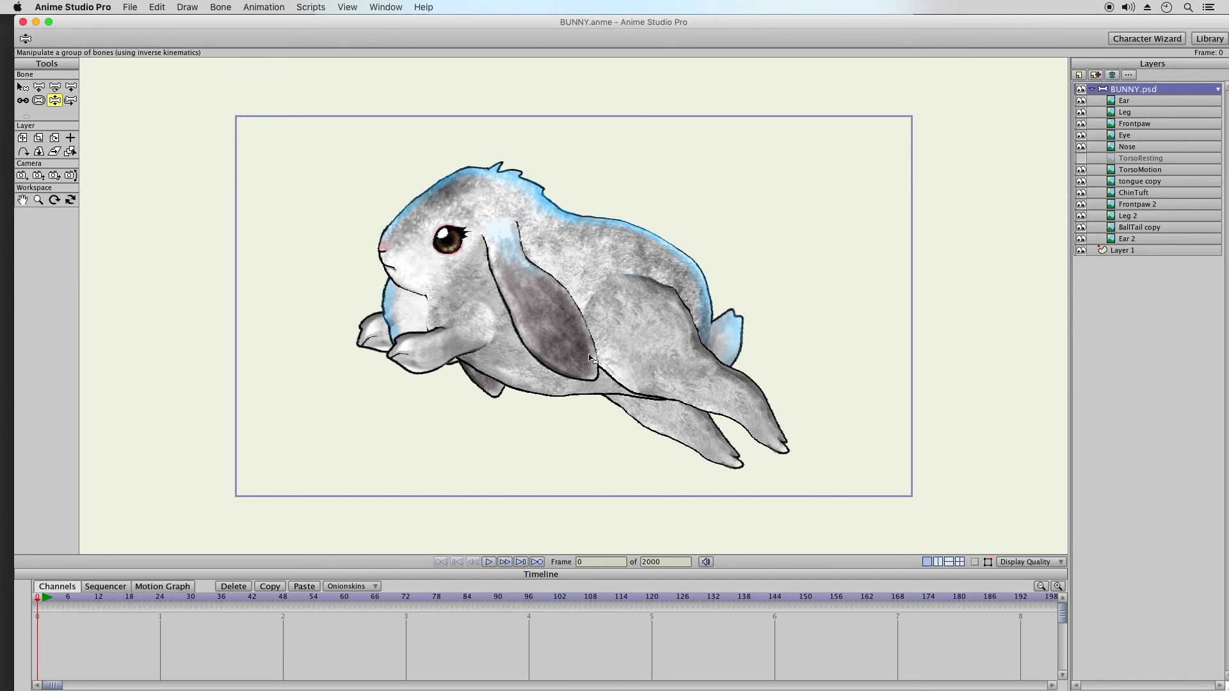
Toggle the Ear 2 layer off and on, and lower the leaping bunny's head and torso, undoing the last adjustment
{"action": "left_click", "coordinate": [1081, 239]}
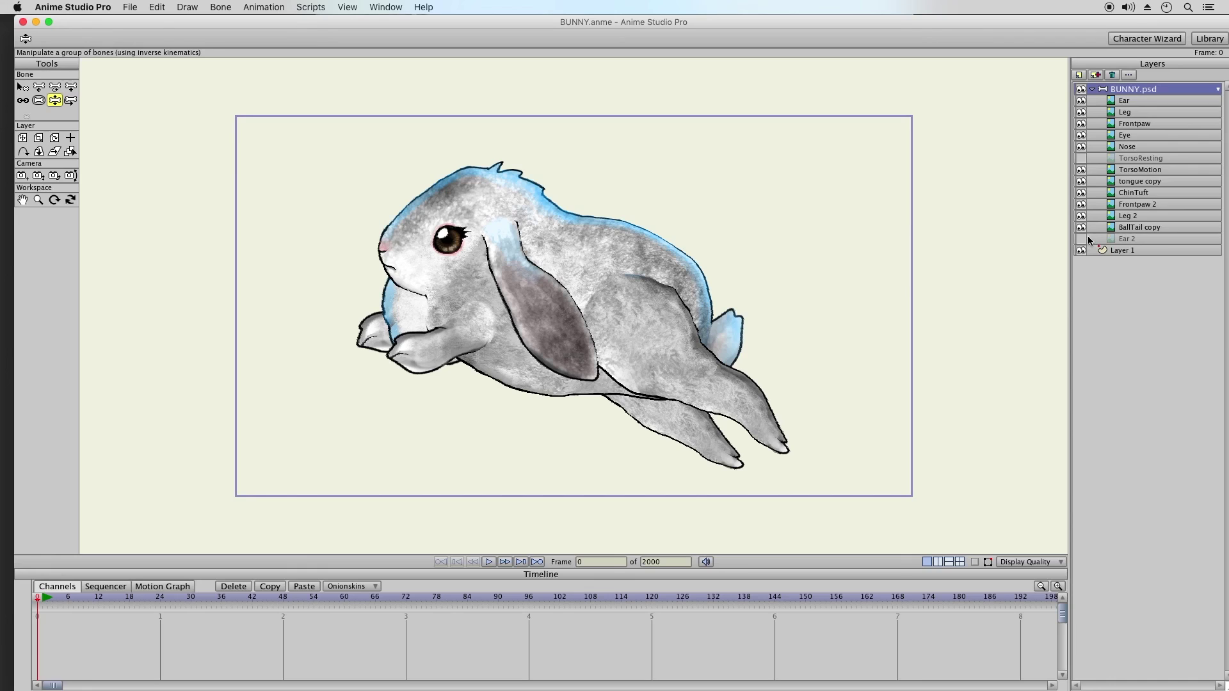
{"action": "left_click", "coordinate": [1081, 239]}
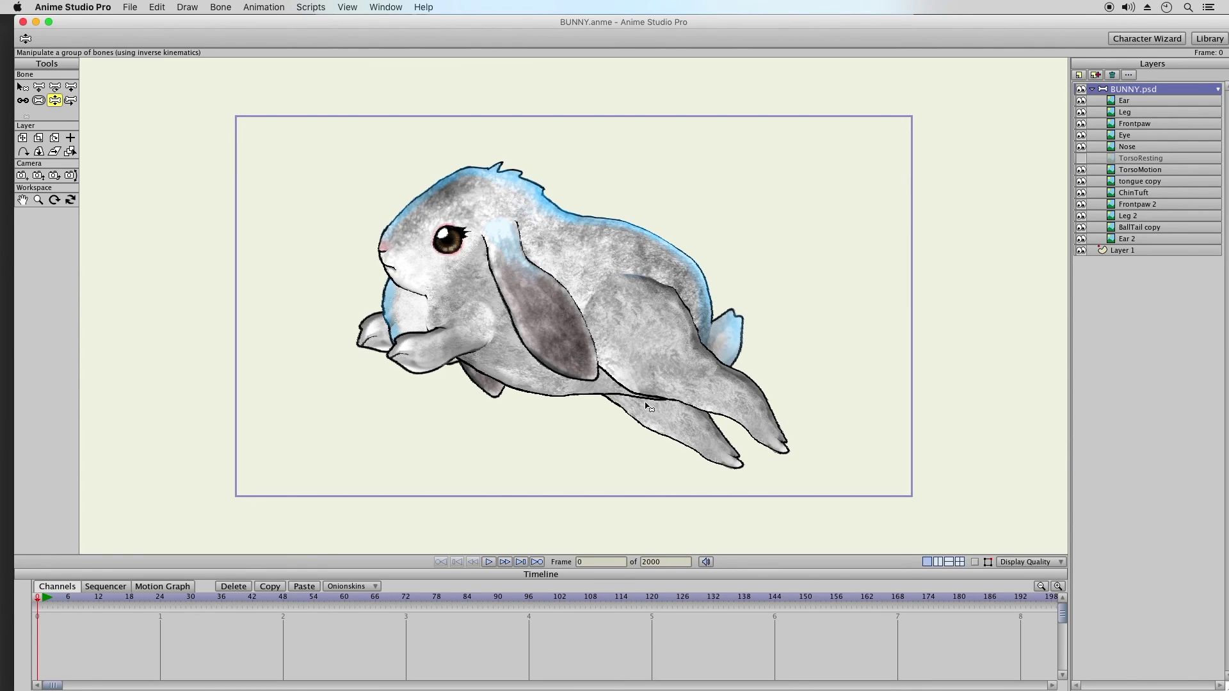
{"action": "mouse_move", "coordinate": [546, 251]}
{"action": "left_mouse_down"}
{"action": "mouse_move", "coordinate": [508, 282]}
{"action": "mouse_move", "coordinate": [538, 258]}
{"action": "left_mouse_up"}
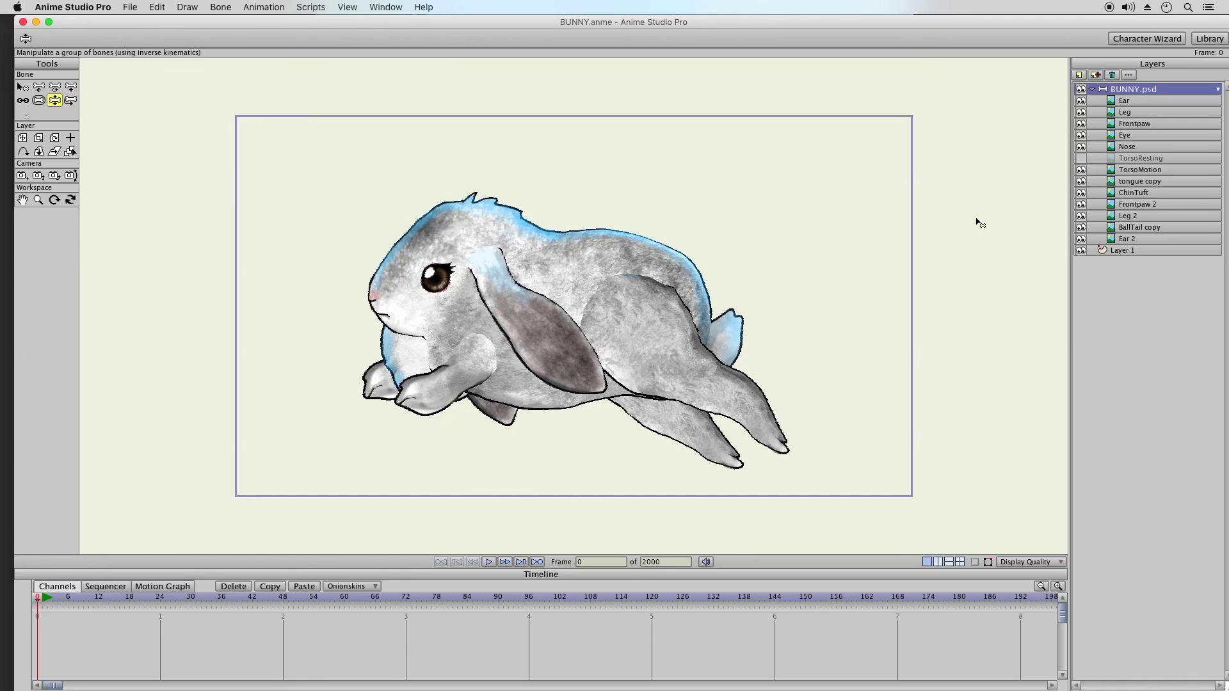
{"action": "key", "text": "super+z"}
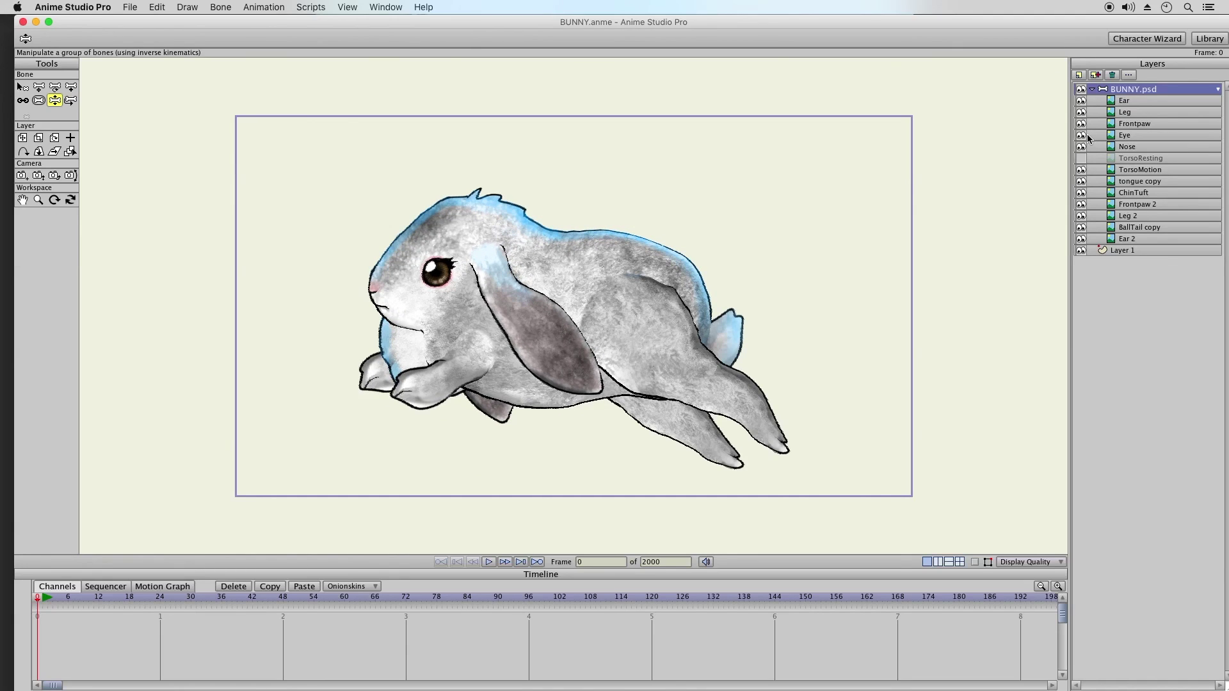
Toggle the Eye layer off and on, and show the TorsoResting layer in the leaping pose
{"action": "left_click", "coordinate": [1081, 135]}
{"action": "left_click", "coordinate": [1081, 135]}
{"action": "left_click", "coordinate": [1081, 158]}
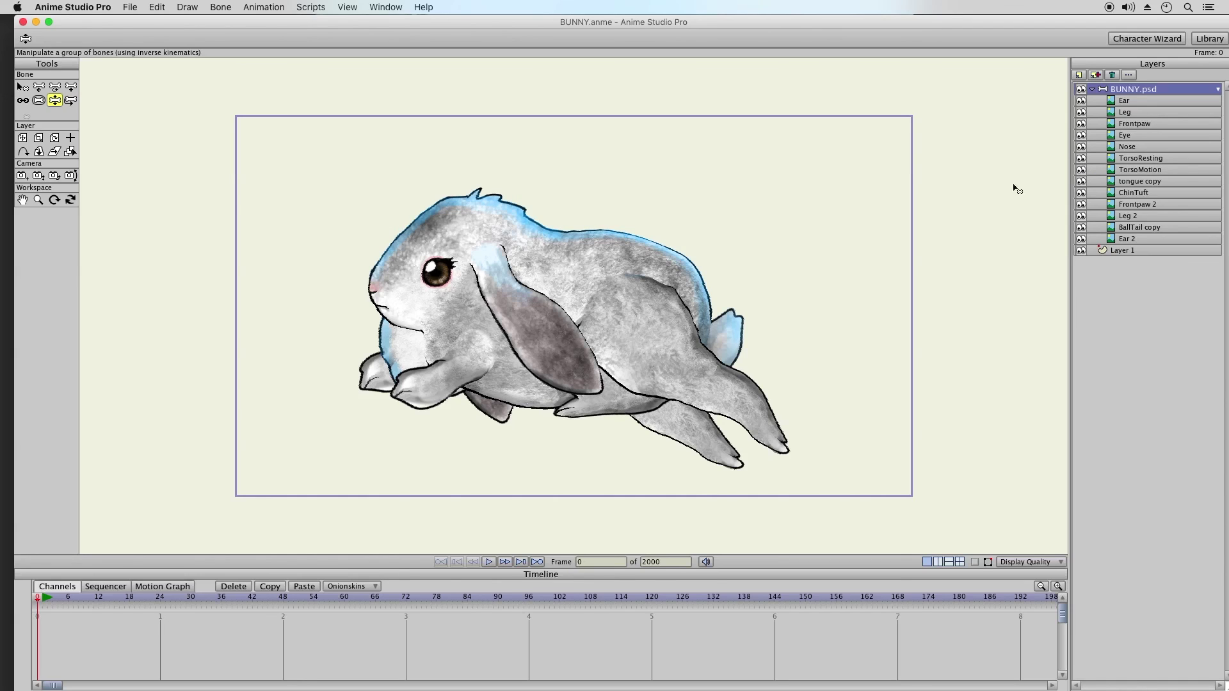
Return to the rig's detached-parts view and select the Ear layer
{"action": "left_click", "coordinate": [22, 88]}
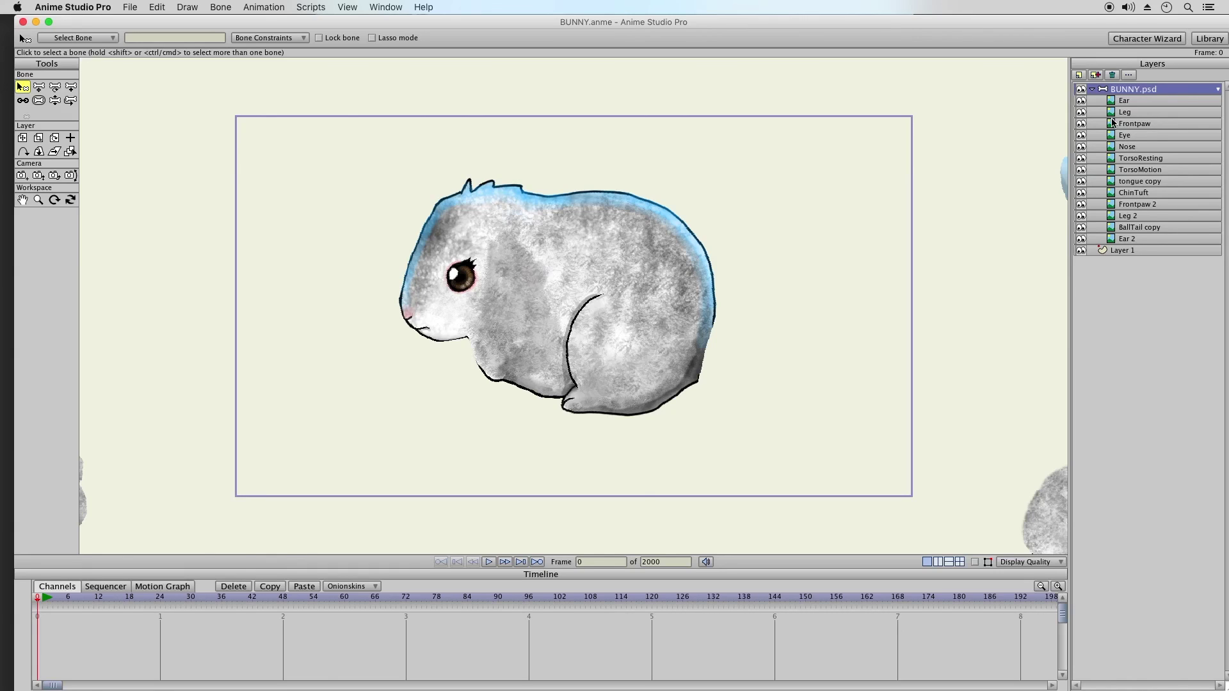
{"action": "left_click", "coordinate": [1126, 102]}
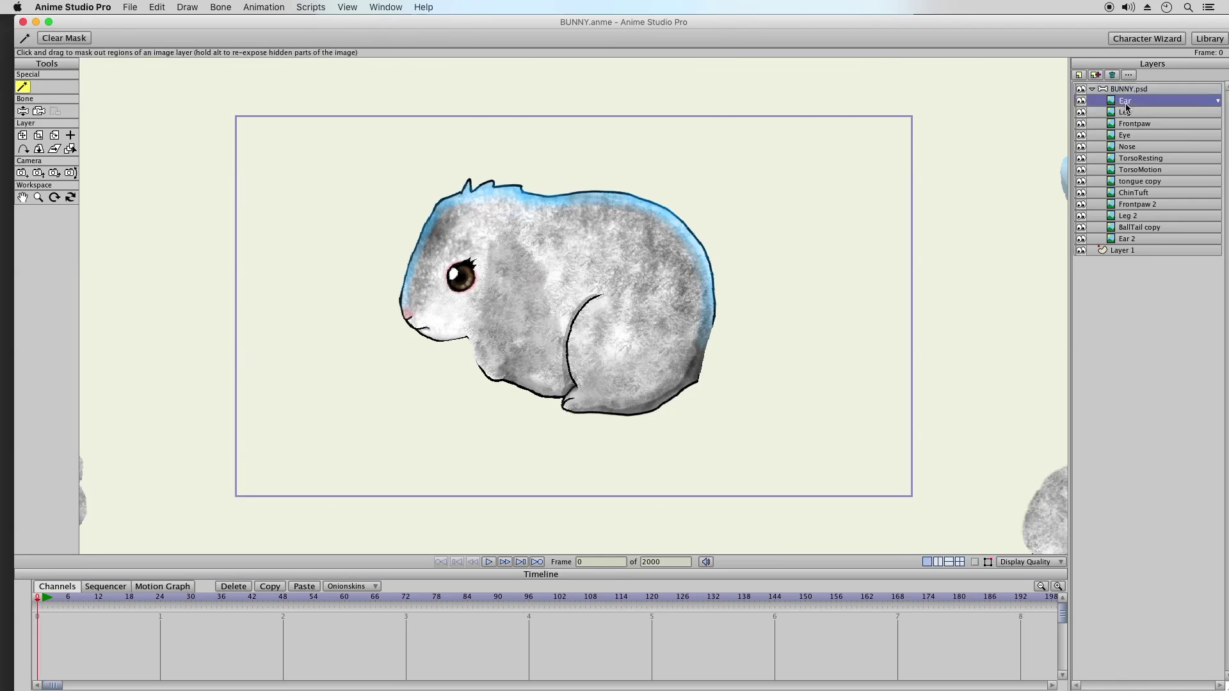